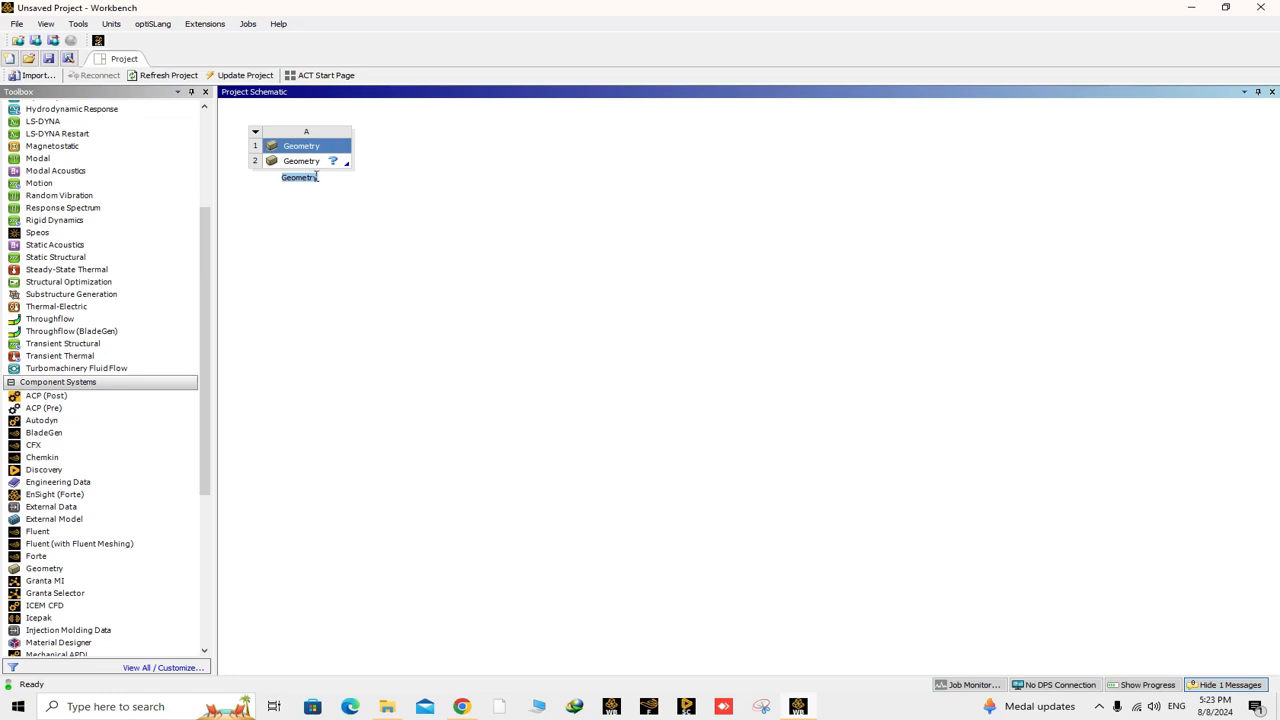
Create a new SpaceClaim geometry from the Geometry cell of system A.
{"action": "left_click", "coordinate": [308, 163]}
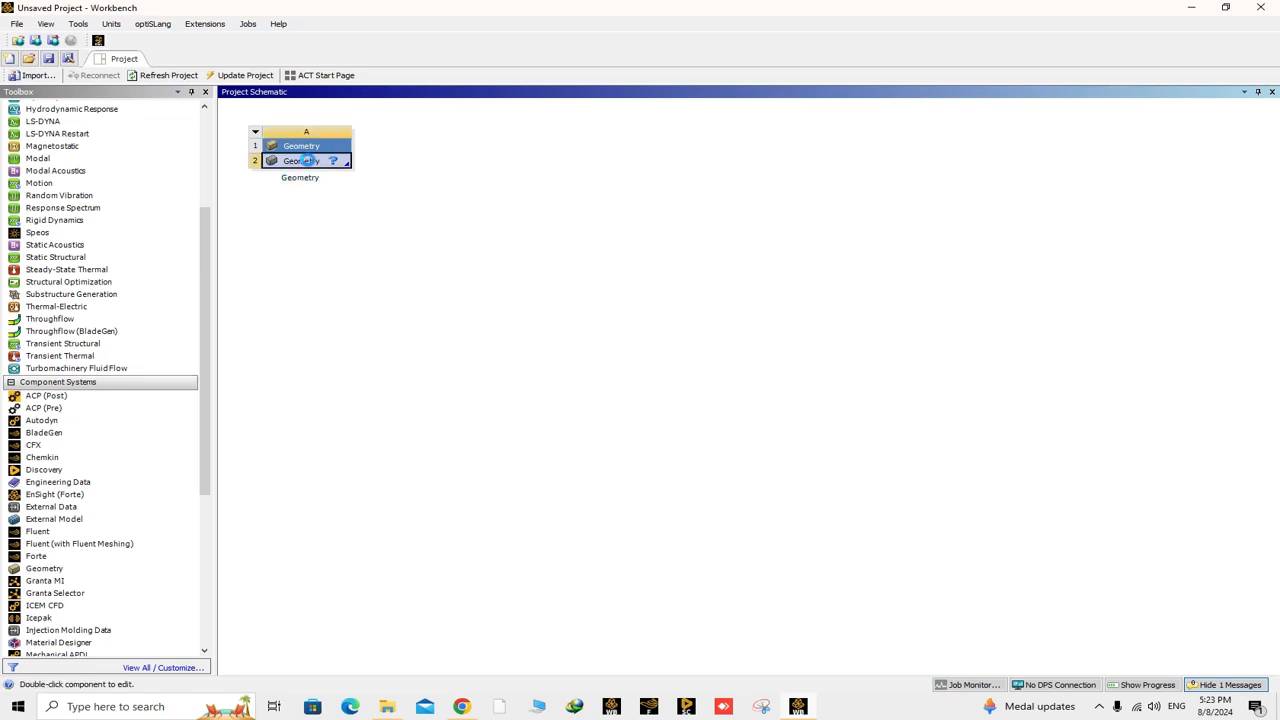
{"action": "right_click", "coordinate": [308, 161]}
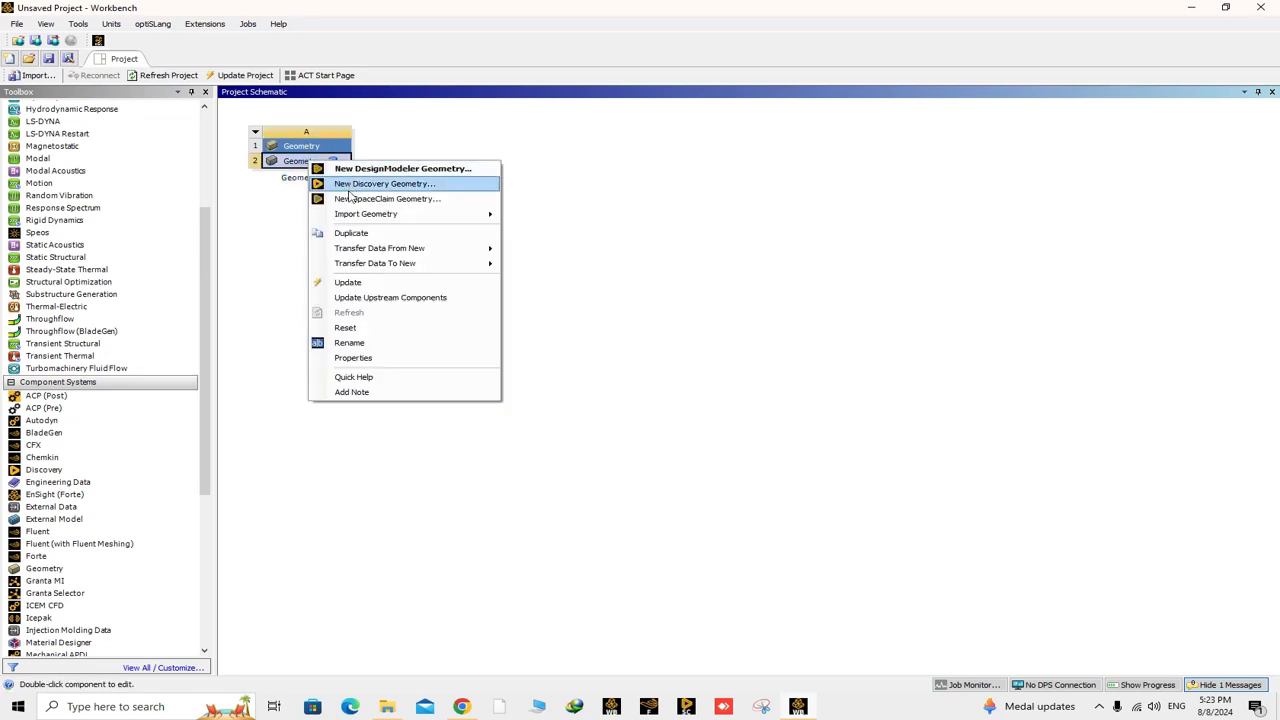
{"action": "left_click", "coordinate": [413, 199]}
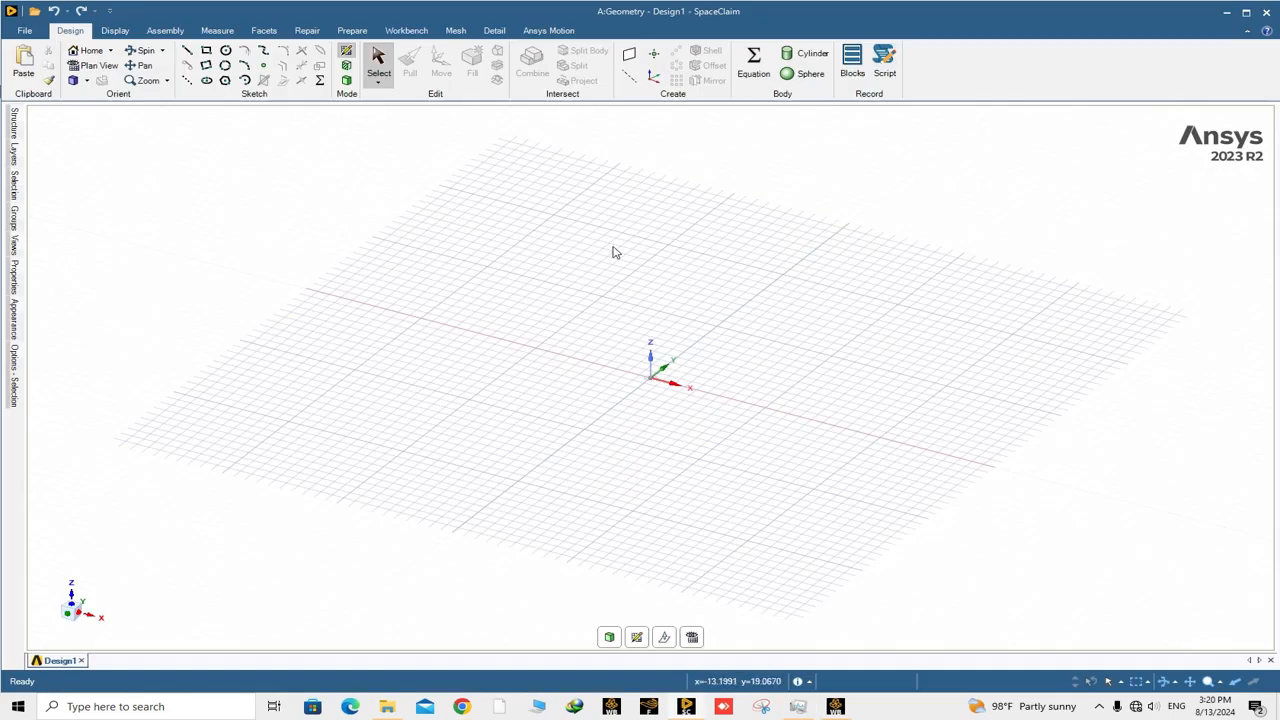
Open the IGES file base.igs from the "mountain external airflow heat transfer" folder.
{"action": "left_click", "coordinate": [33, 36]}
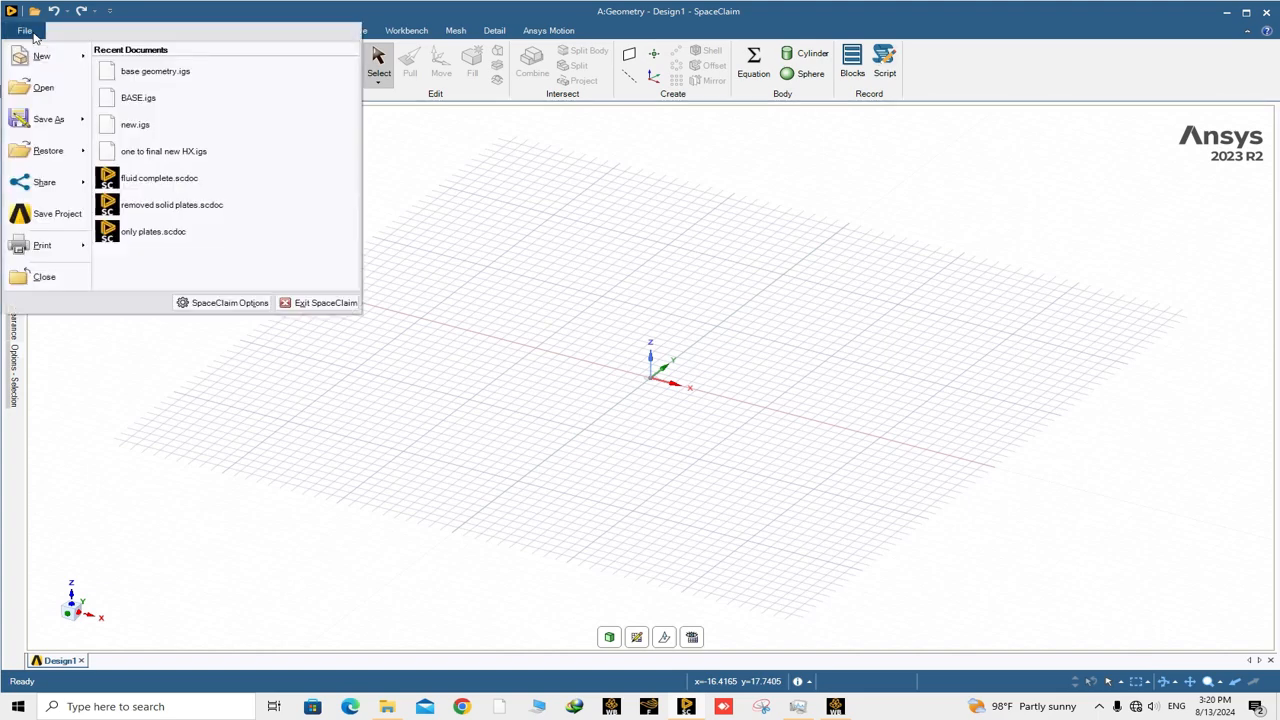
{"action": "left_click", "coordinate": [44, 88]}
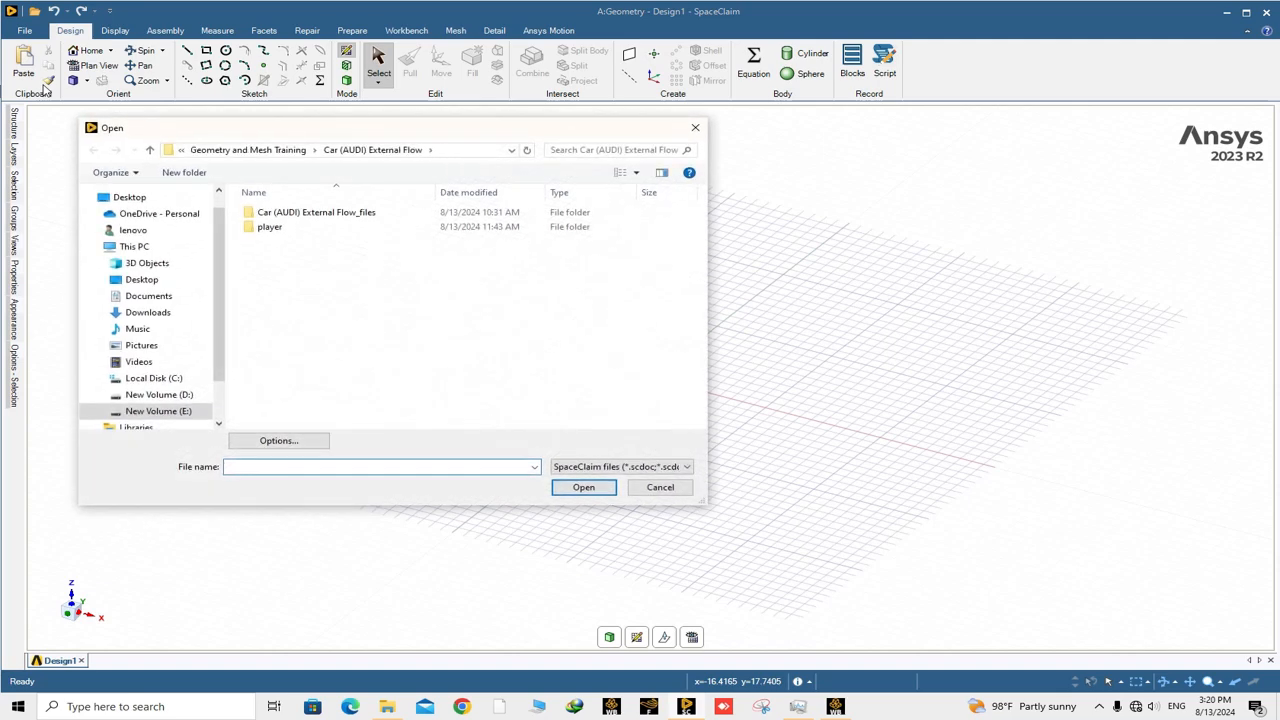
{"action": "left_click", "coordinate": [295, 152]}
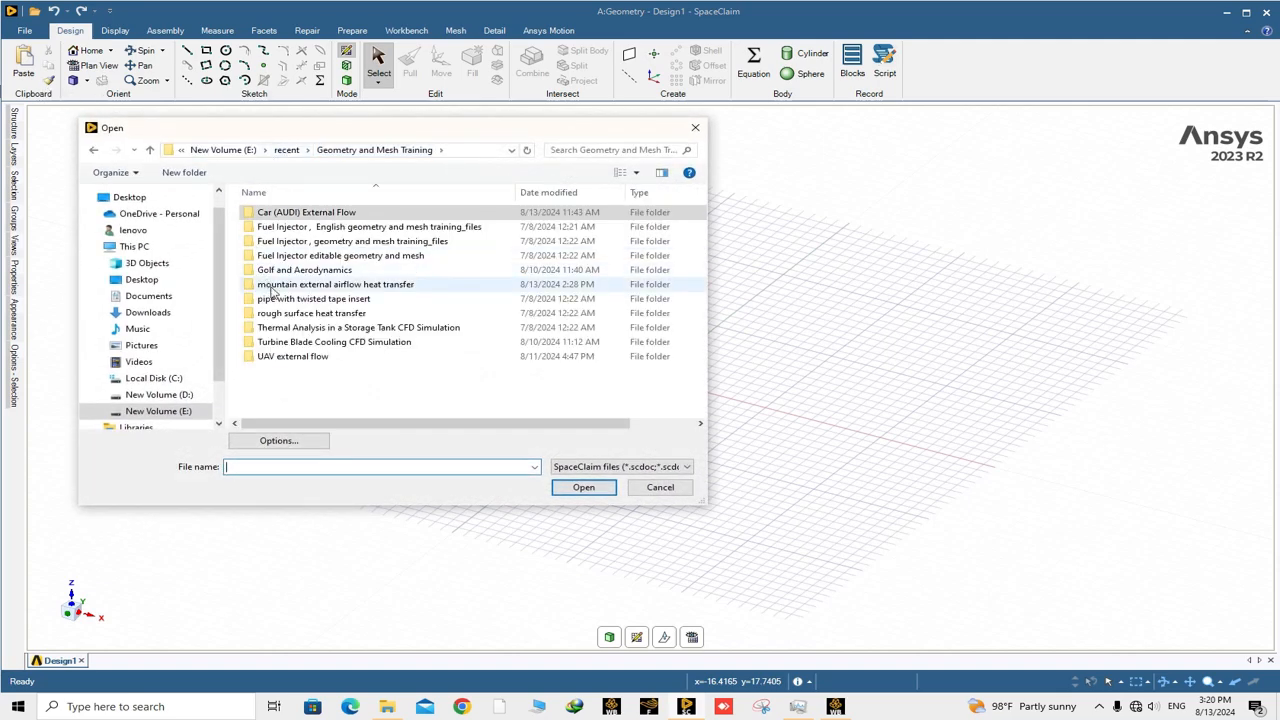
{"action": "double_click", "coordinate": [277, 290]}
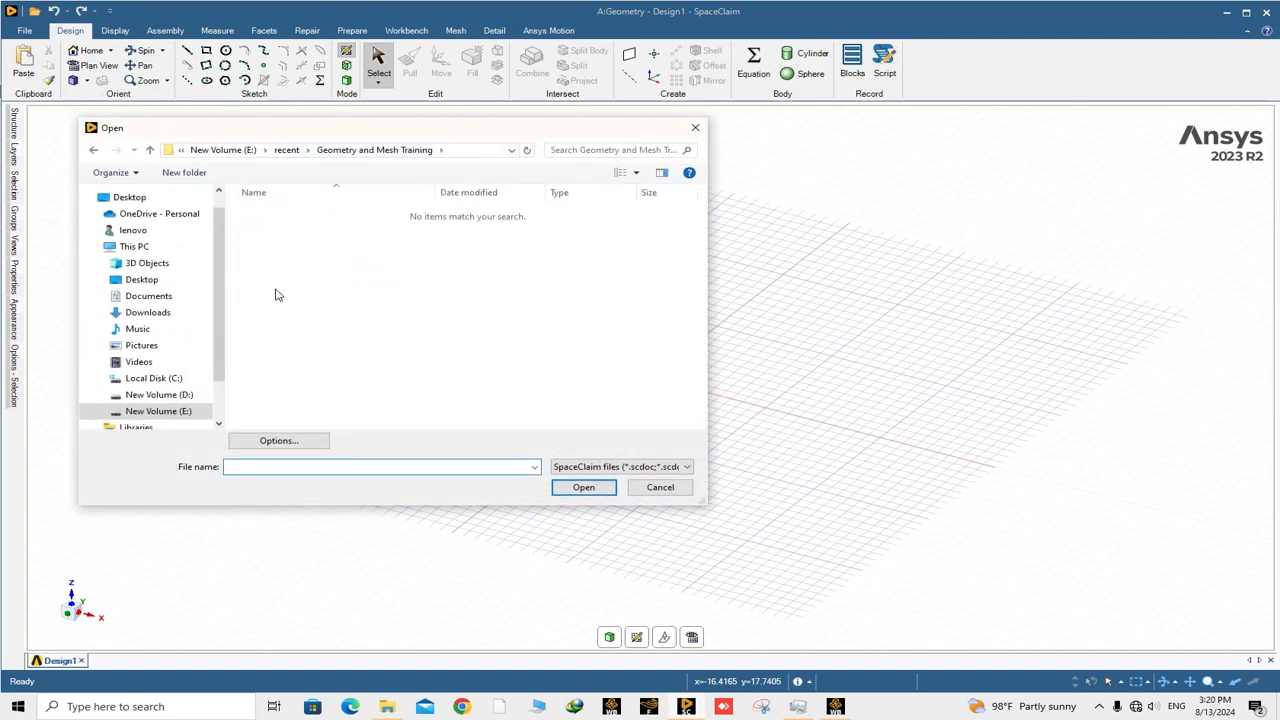
{"action": "left_click", "coordinate": [591, 467]}
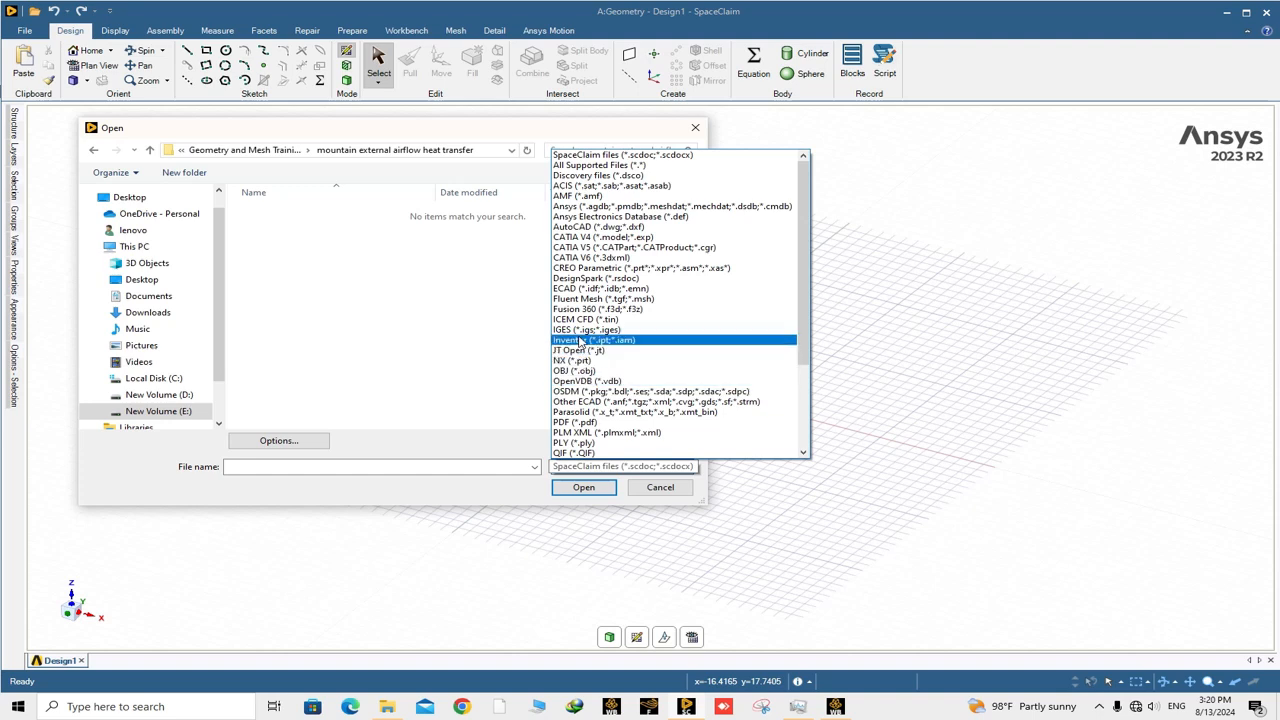
{"action": "left_click", "coordinate": [584, 330]}
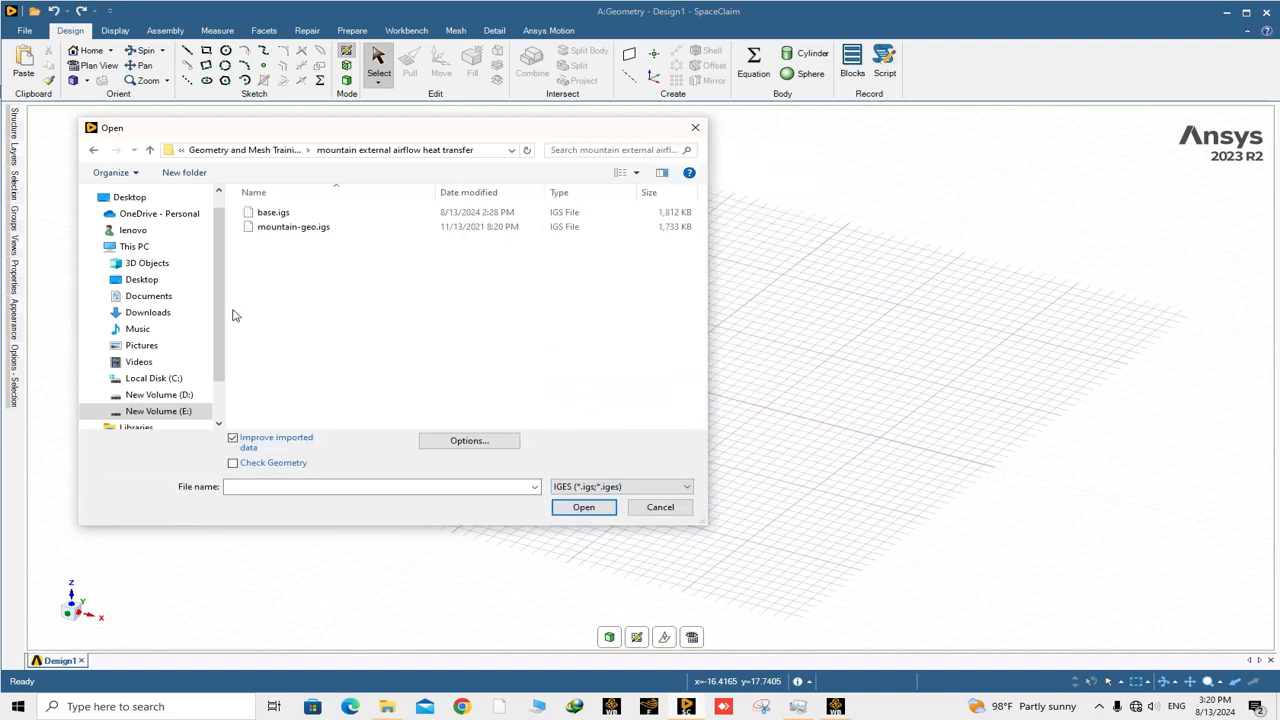
{"action": "left_click", "coordinate": [276, 215]}
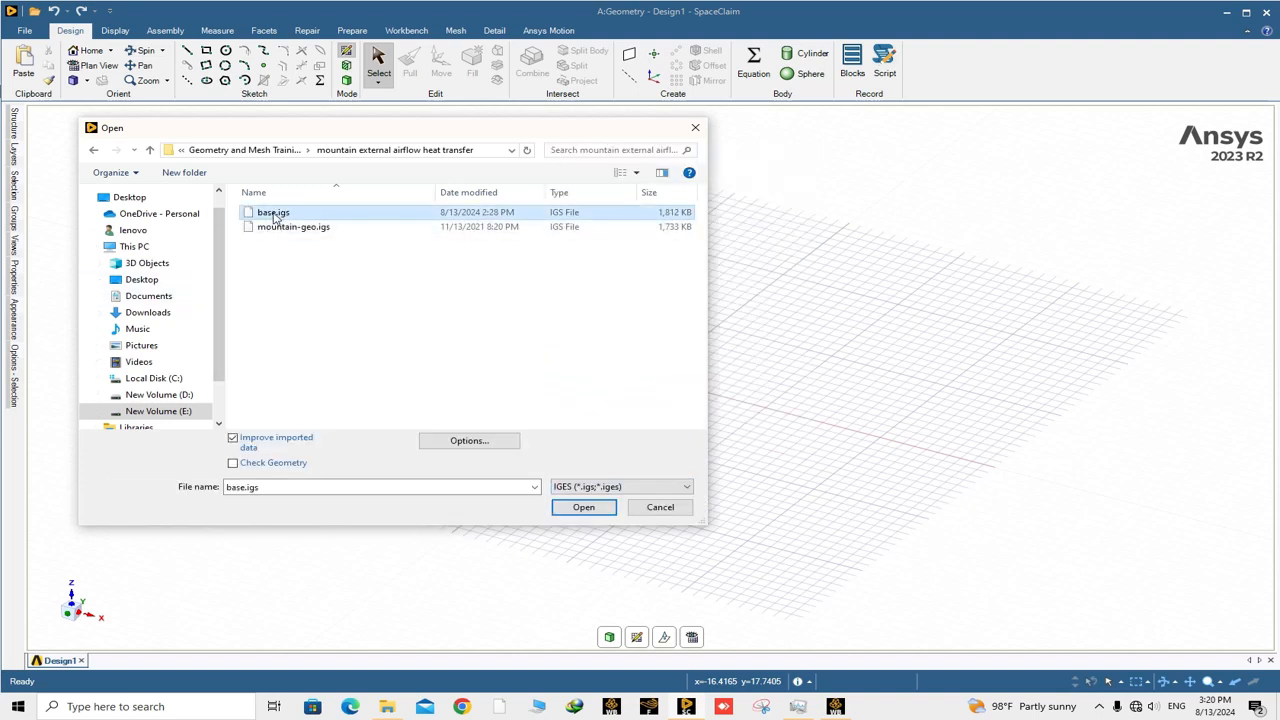
{"action": "left_click", "coordinate": [584, 508]}
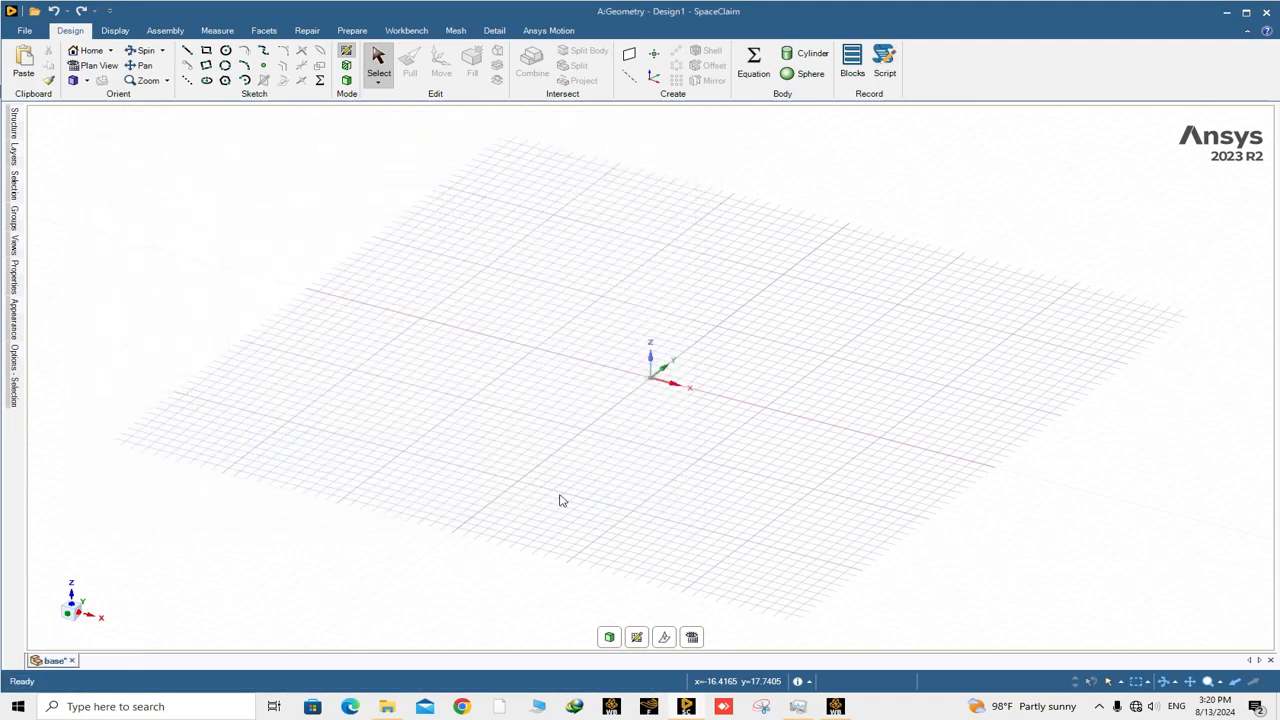
Select the imported mountain solid in the model structure and examine its shape from several angles.
{"action": "scroll", "coordinate": [680, 512], "scroll_direction": "down", "scroll_amount": 5}
{"action": "middle_click_drag", "start_coordinate": [696, 510], "coordinate": [780, 514]}
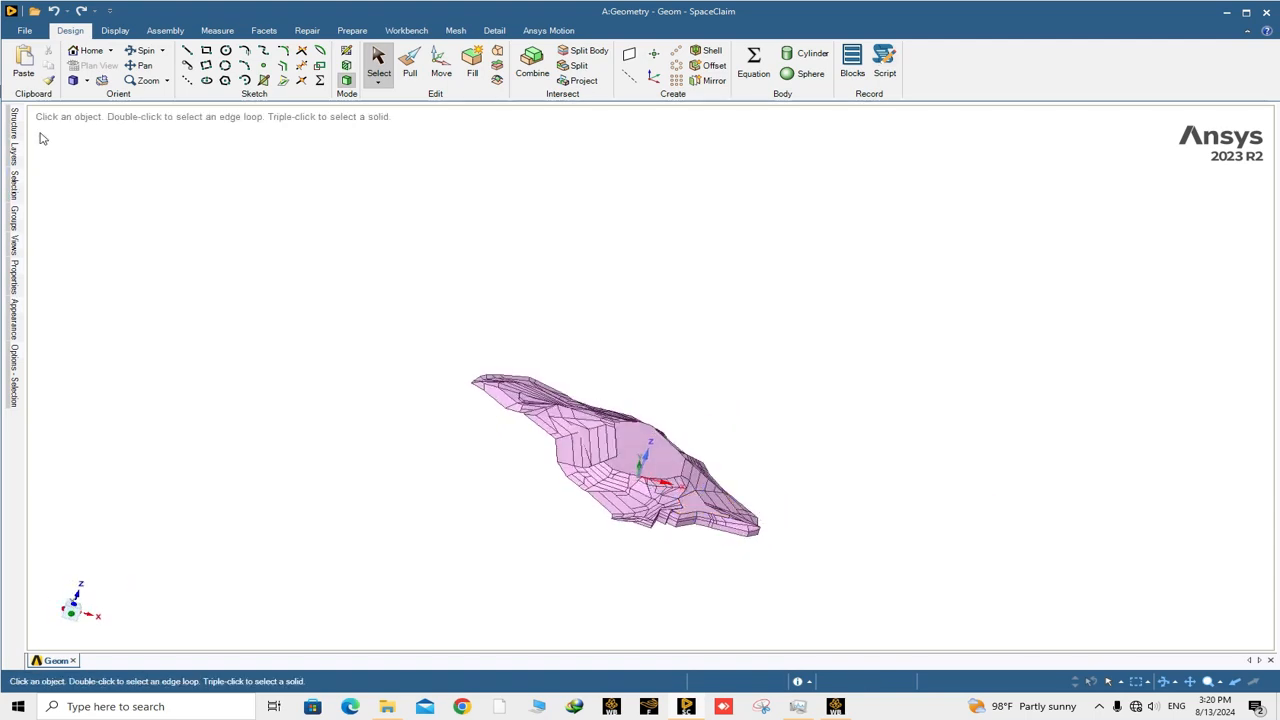
{"action": "mouse_move", "coordinate": [18, 130]}
{"action": "left_click", "coordinate": [98, 137]}
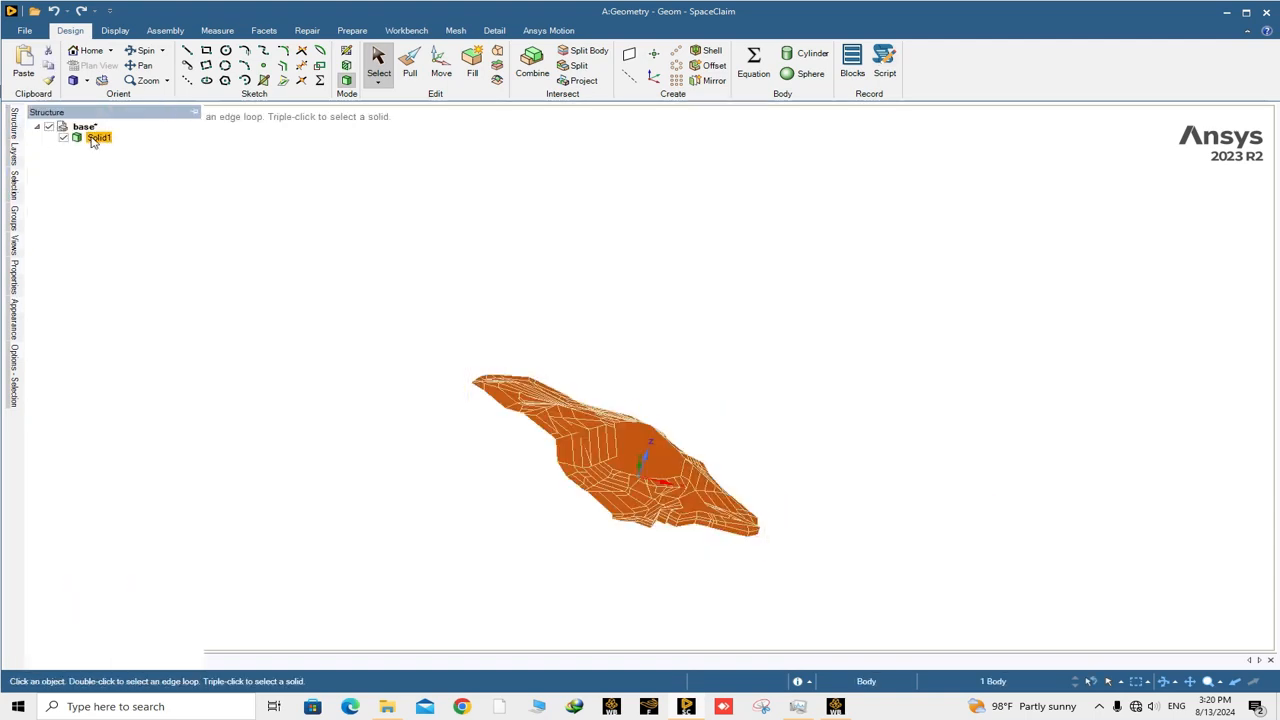
{"action": "mouse_move", "coordinate": [548, 505]}
{"action": "middle_mouse_down"}
{"action": "mouse_move", "coordinate": [603, 506]}
{"action": "mouse_move", "coordinate": [559, 515]}
{"action": "middle_mouse_up"}
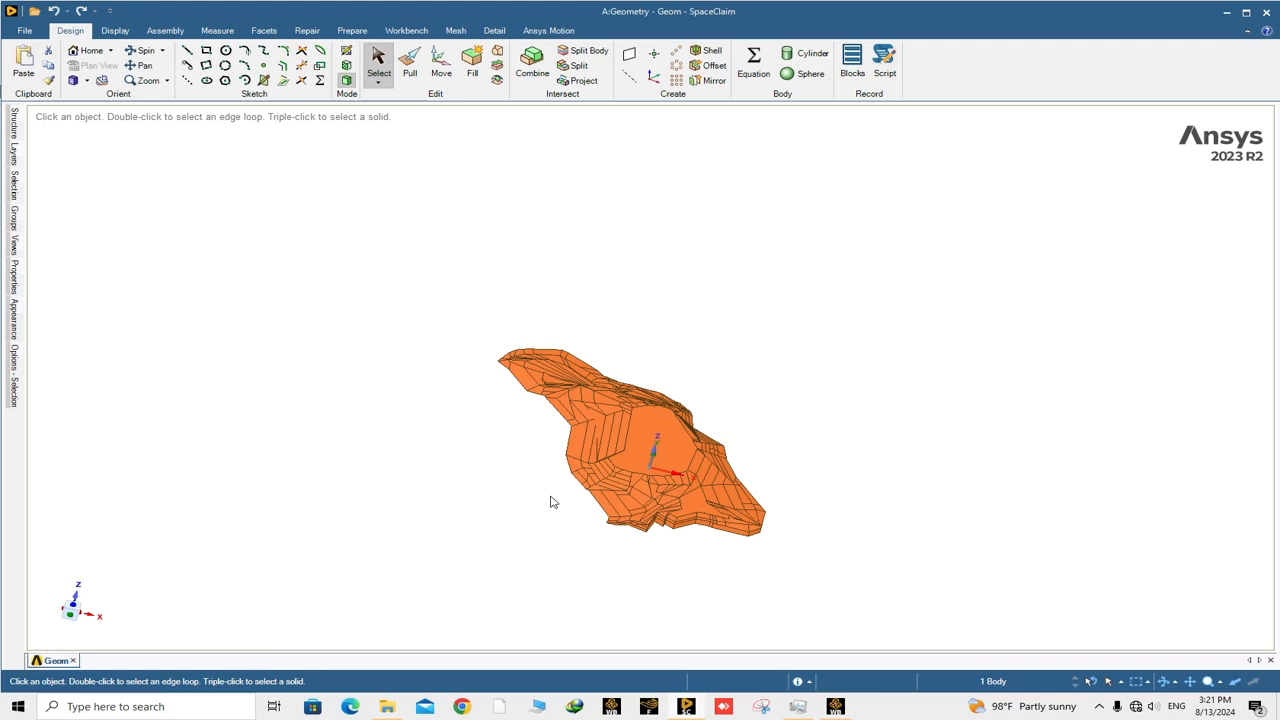
{"action": "middle_click_drag", "start_coordinate": [550, 501], "coordinate": [462, 483]}
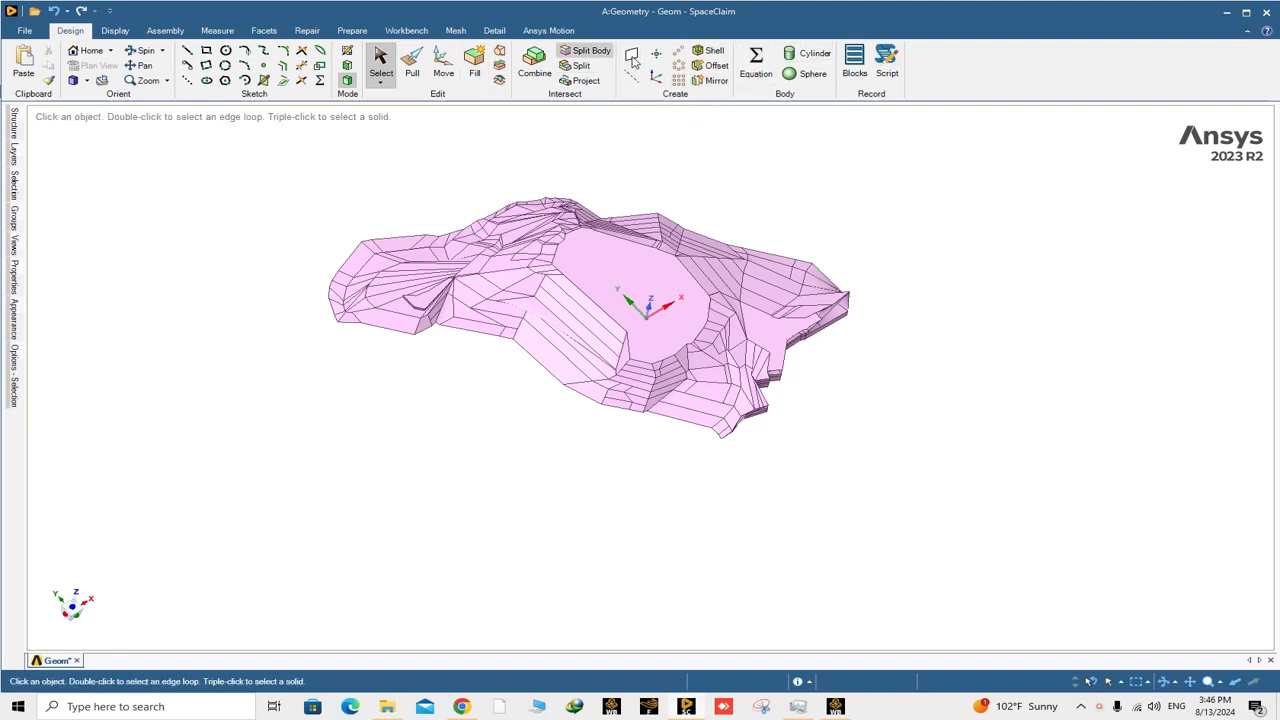
Create a plane on the flat underside face of the mountain body.
{"action": "left_click", "coordinate": [631, 55]}
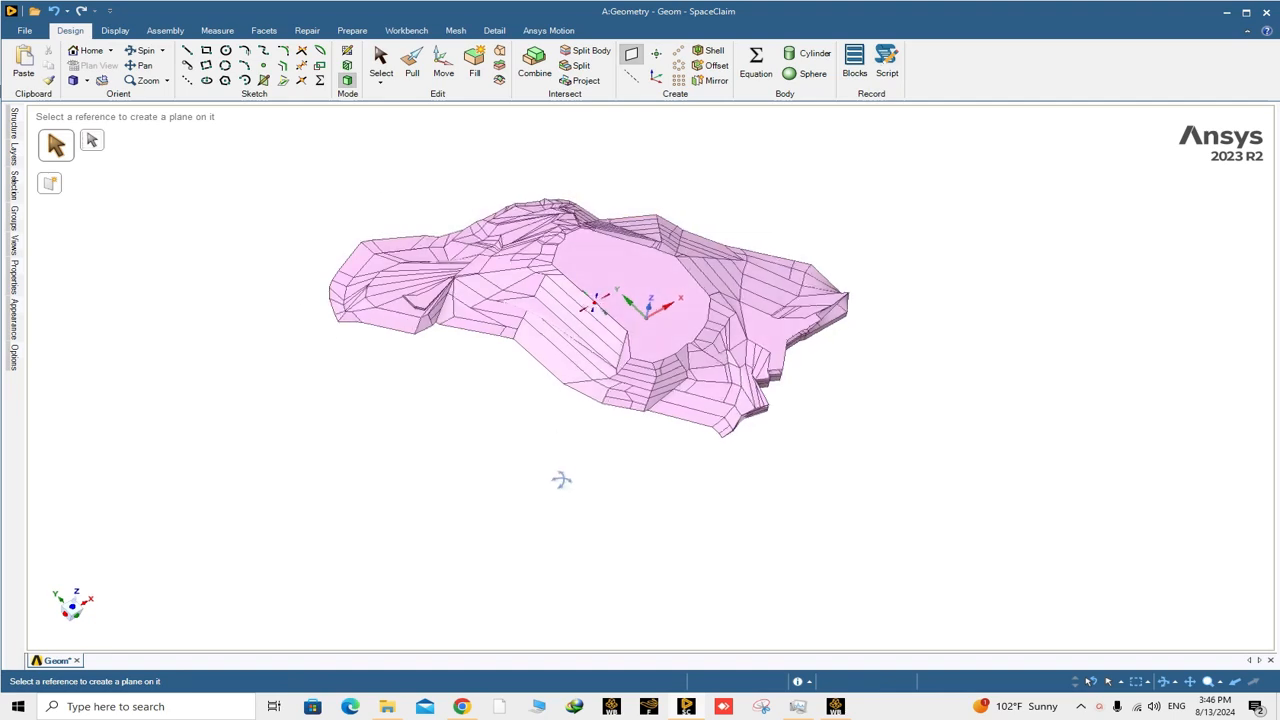
{"action": "middle_click_drag", "start_coordinate": [561, 480], "coordinate": [663, 249]}
{"action": "left_click", "coordinate": [637, 296]}
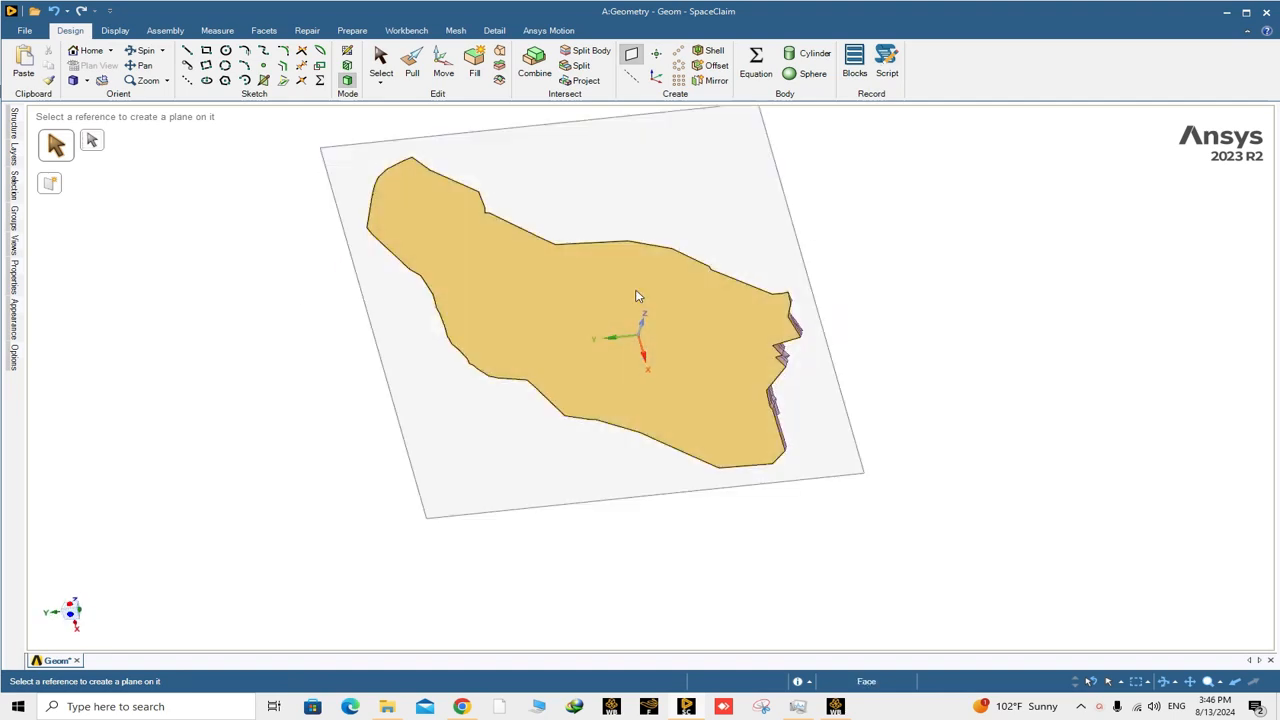
{"action": "middle_click_drag", "start_coordinate": [811, 289], "coordinate": [712, 340]}
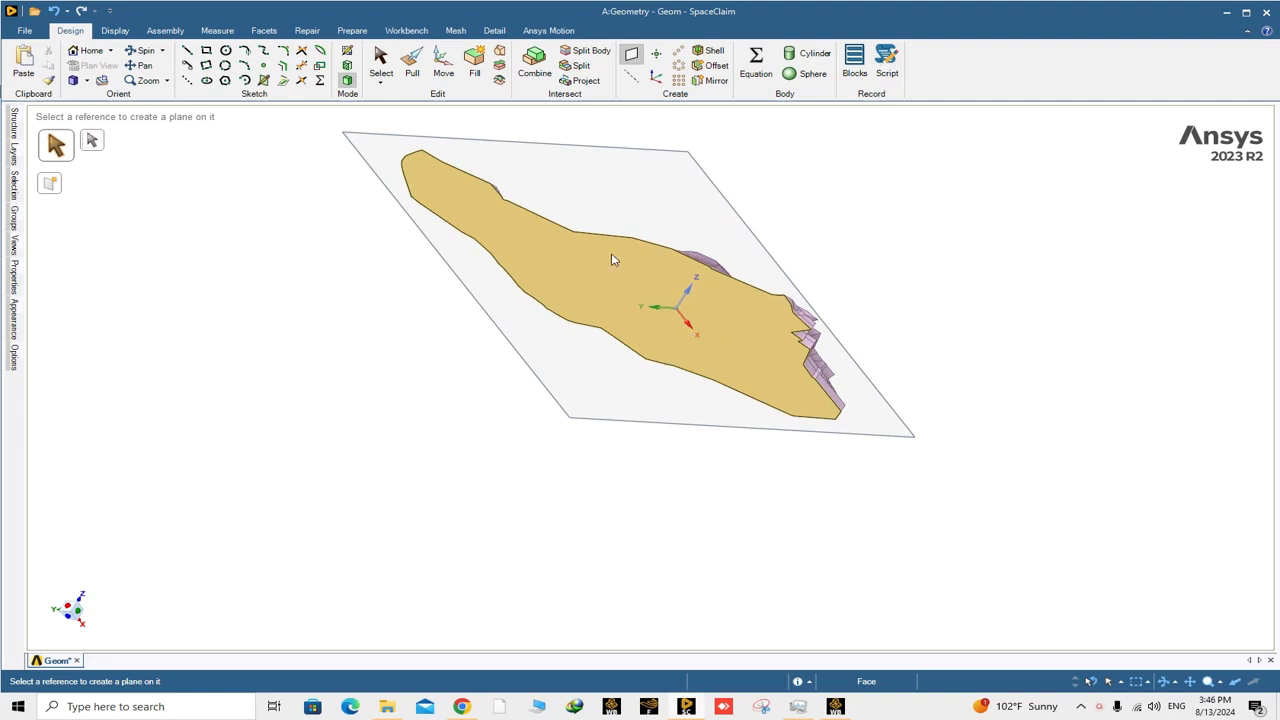
{"action": "left_click", "coordinate": [381, 62]}
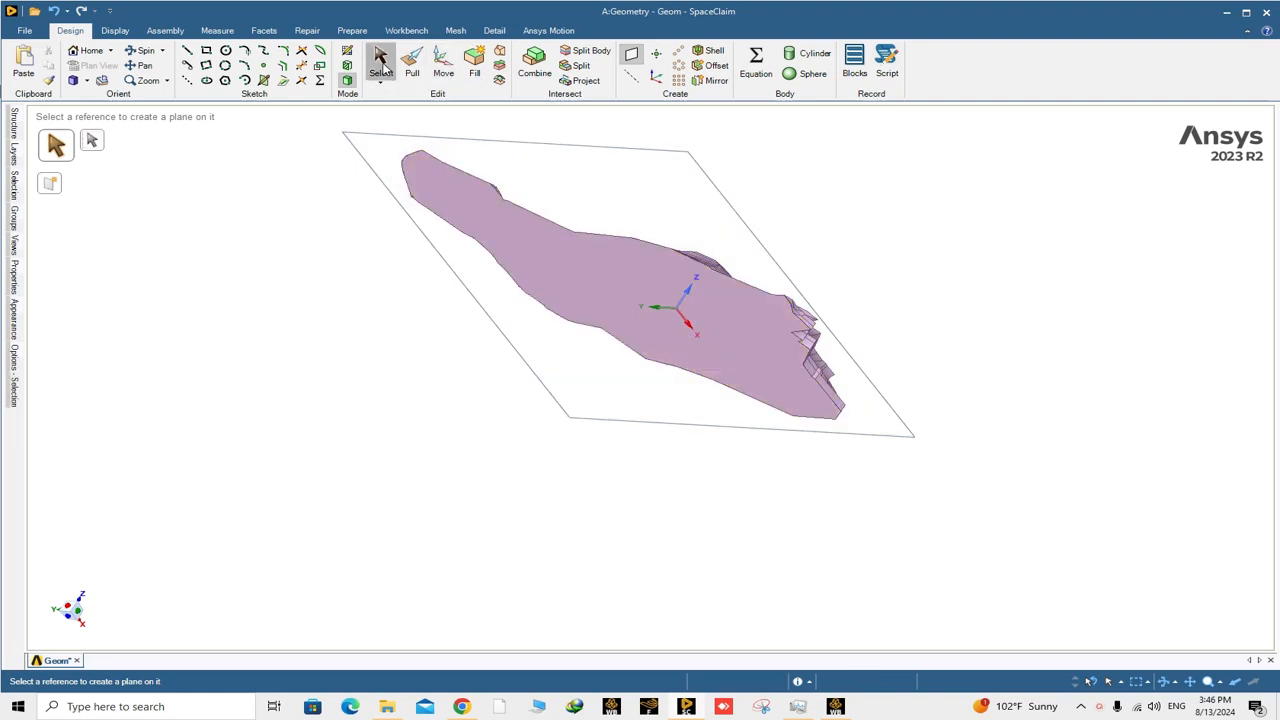
Move the underside plane 10 mm outward along its normal.
{"action": "left_click", "coordinate": [525, 147]}
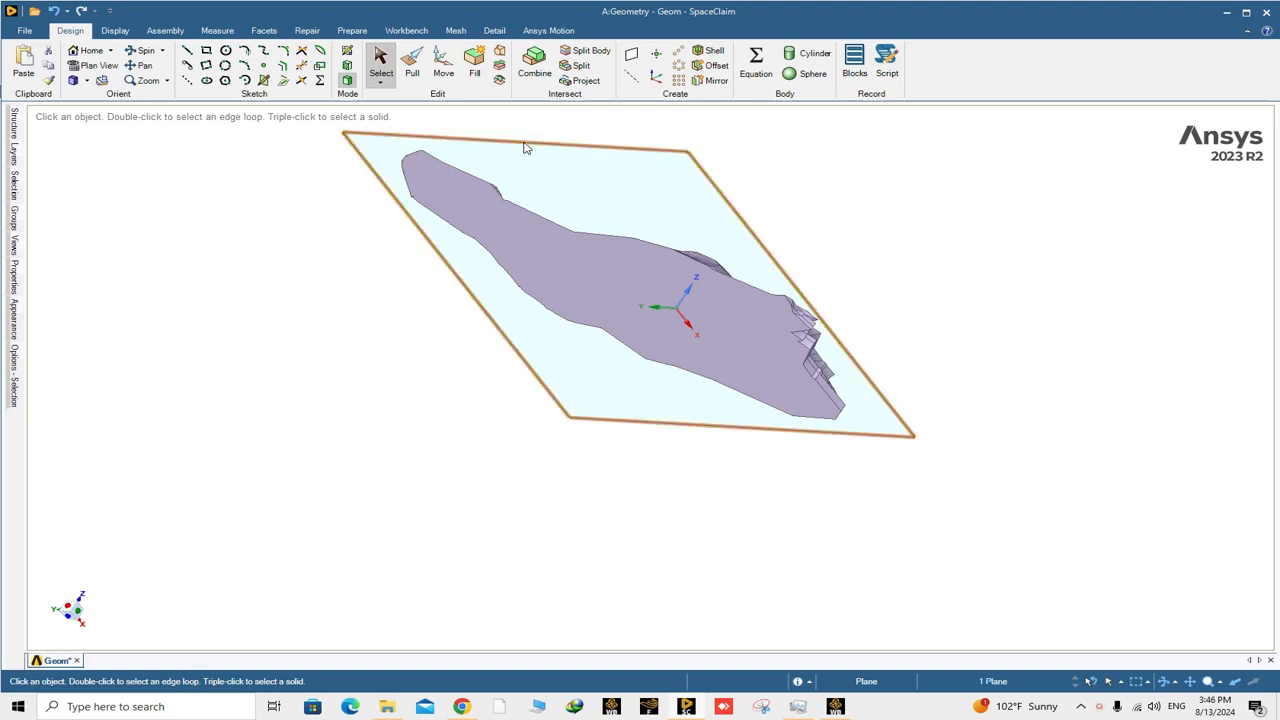
{"action": "left_click", "coordinate": [443, 70]}
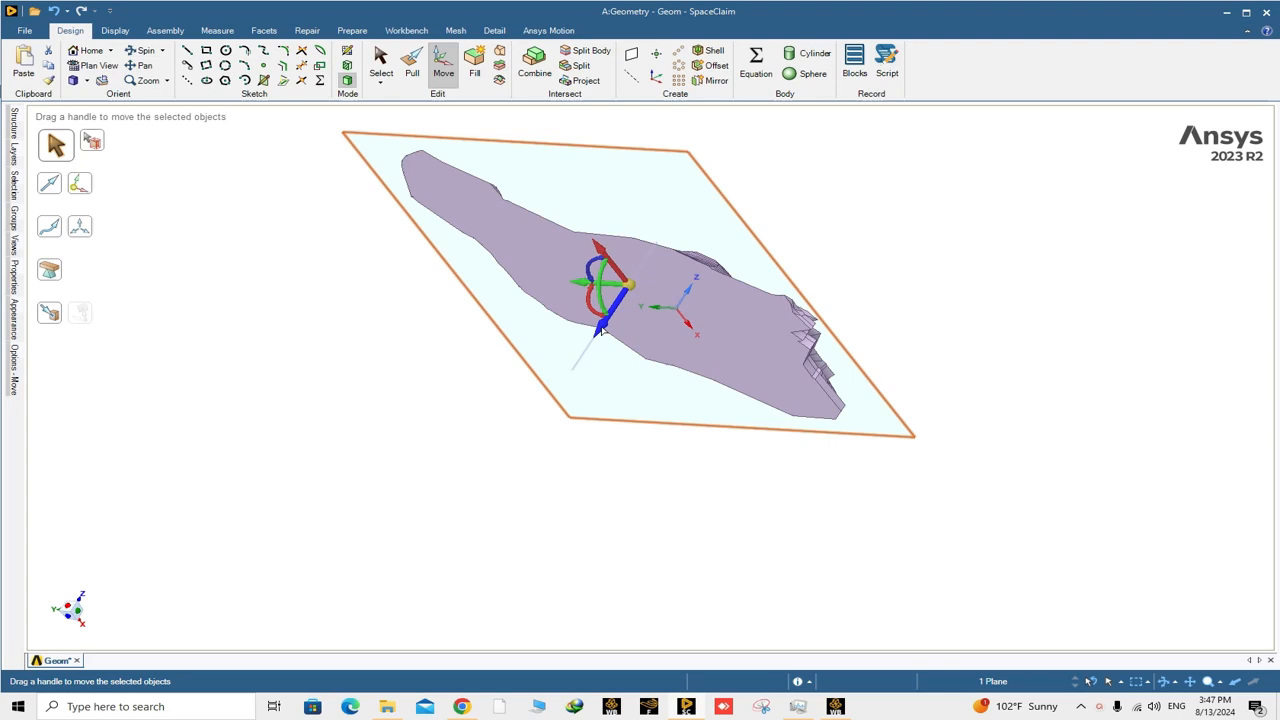
{"action": "left_click_drag", "start_coordinate": [601, 330], "coordinate": [594, 340]}
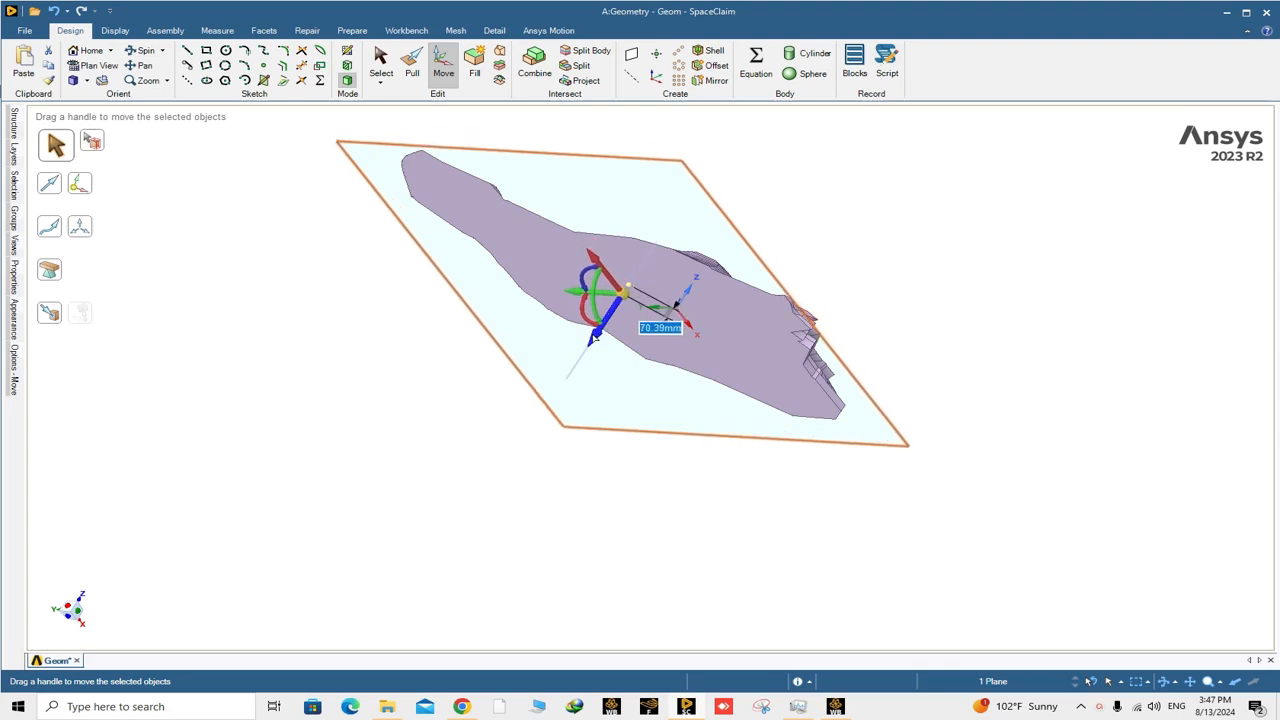
{"action": "type", "text": "10"}
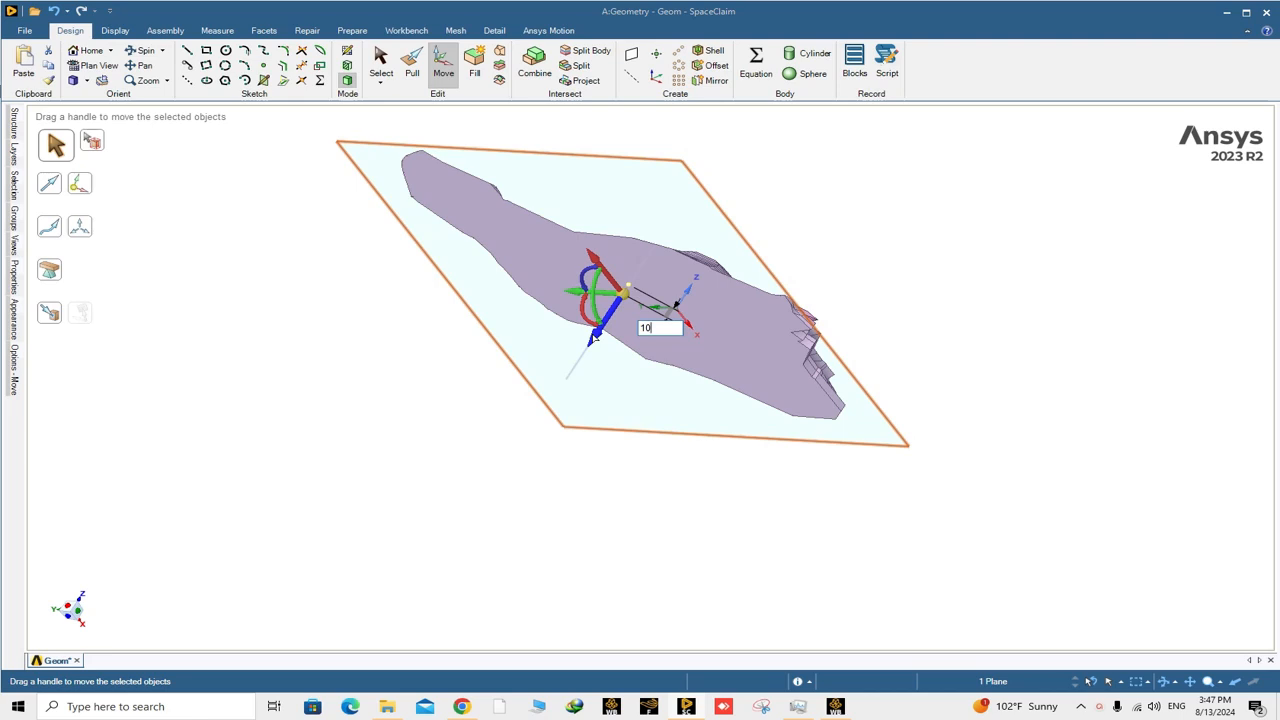
{"action": "key", "text": "Return"}
{"action": "mouse_move", "coordinate": [657, 395]}
{"action": "middle_mouse_down"}
{"action": "mouse_move", "coordinate": [597, 429]}
{"action": "mouse_move", "coordinate": [646, 414]}
{"action": "mouse_move", "coordinate": [600, 450]}
{"action": "mouse_move", "coordinate": [586, 377]}
{"action": "mouse_move", "coordinate": [616, 379]}
{"action": "mouse_move", "coordinate": [663, 418]}
{"action": "mouse_move", "coordinate": [677, 403]}
{"action": "middle_mouse_up"}
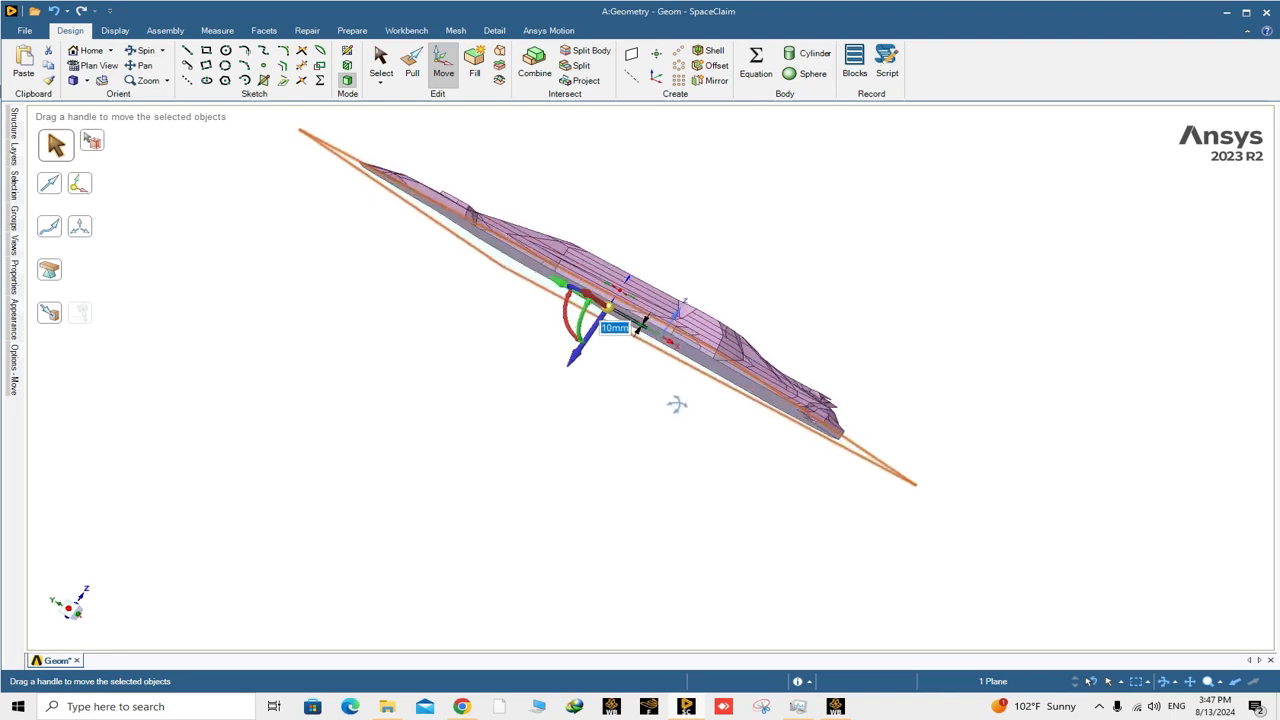
Set this document's length unit to metres and deselect the plane.
{"action": "left_click", "coordinate": [24, 30]}
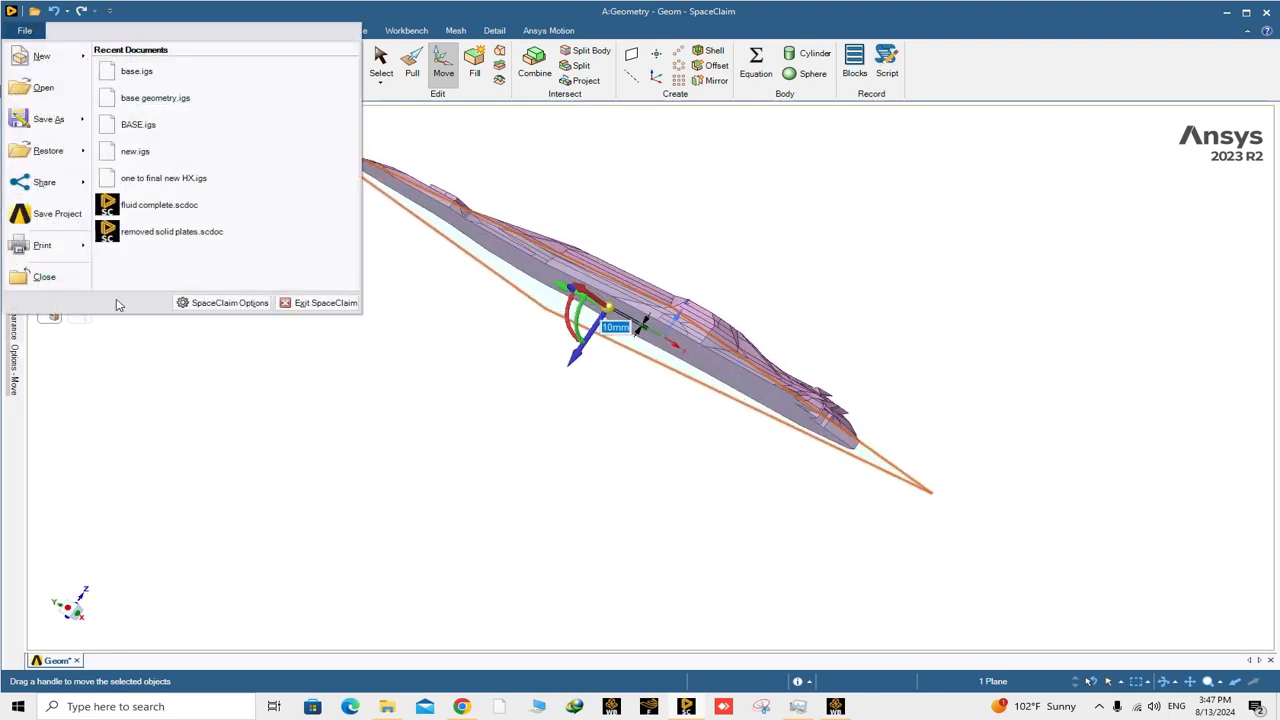
{"action": "left_click", "coordinate": [222, 306]}
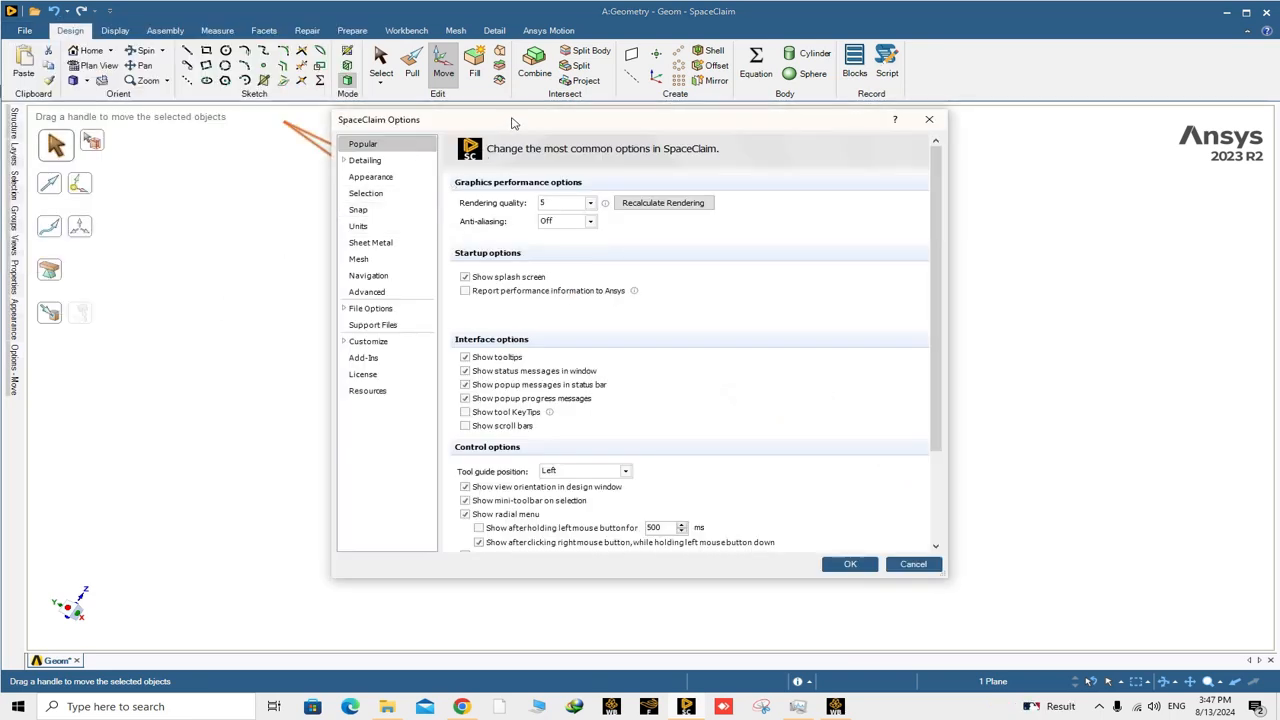
{"action": "left_click_drag", "start_coordinate": [512, 122], "coordinate": [426, 143]}
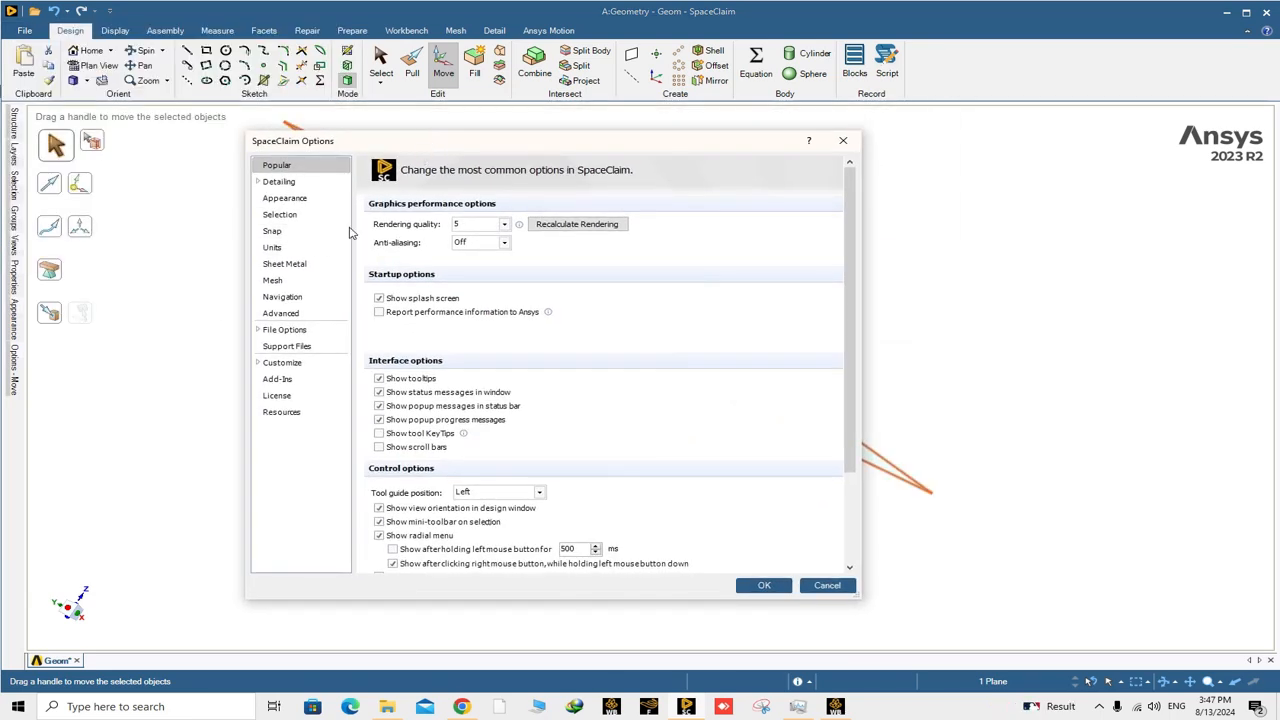
{"action": "left_click", "coordinate": [280, 248]}
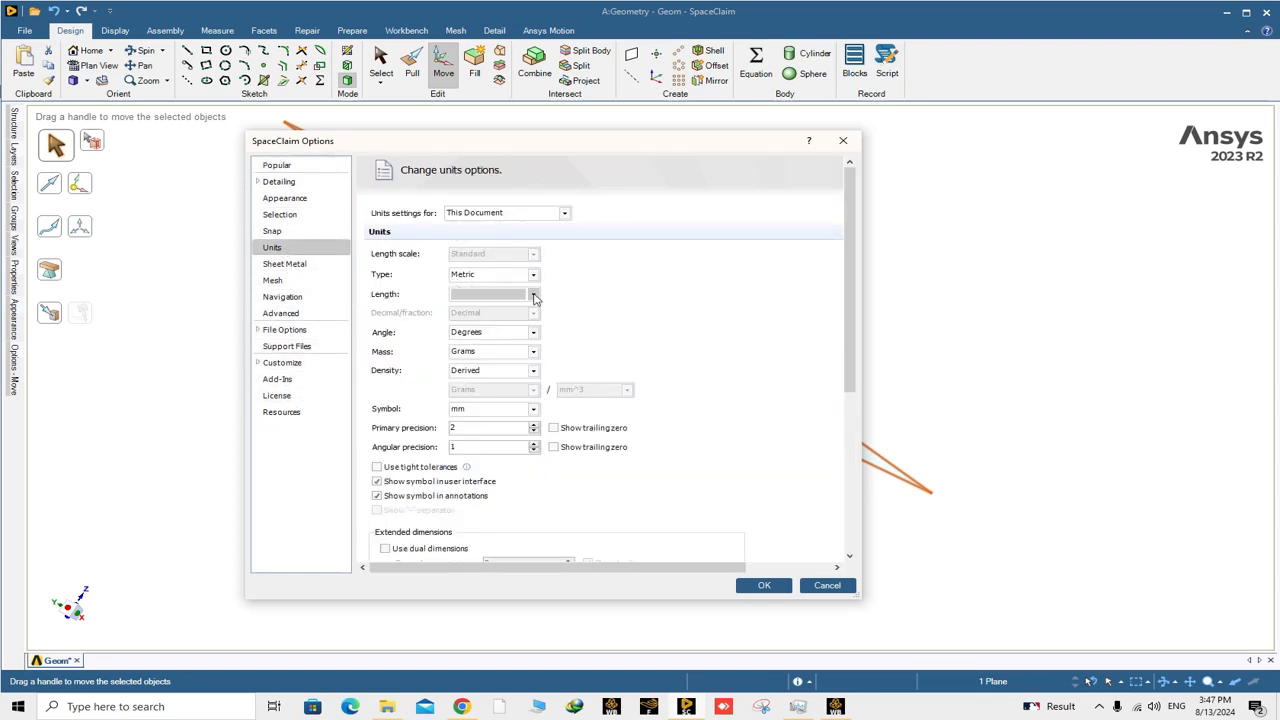
{"action": "left_click", "coordinate": [533, 294]}
{"action": "left_click", "coordinate": [464, 329]}
{"action": "left_click", "coordinate": [764, 585]}
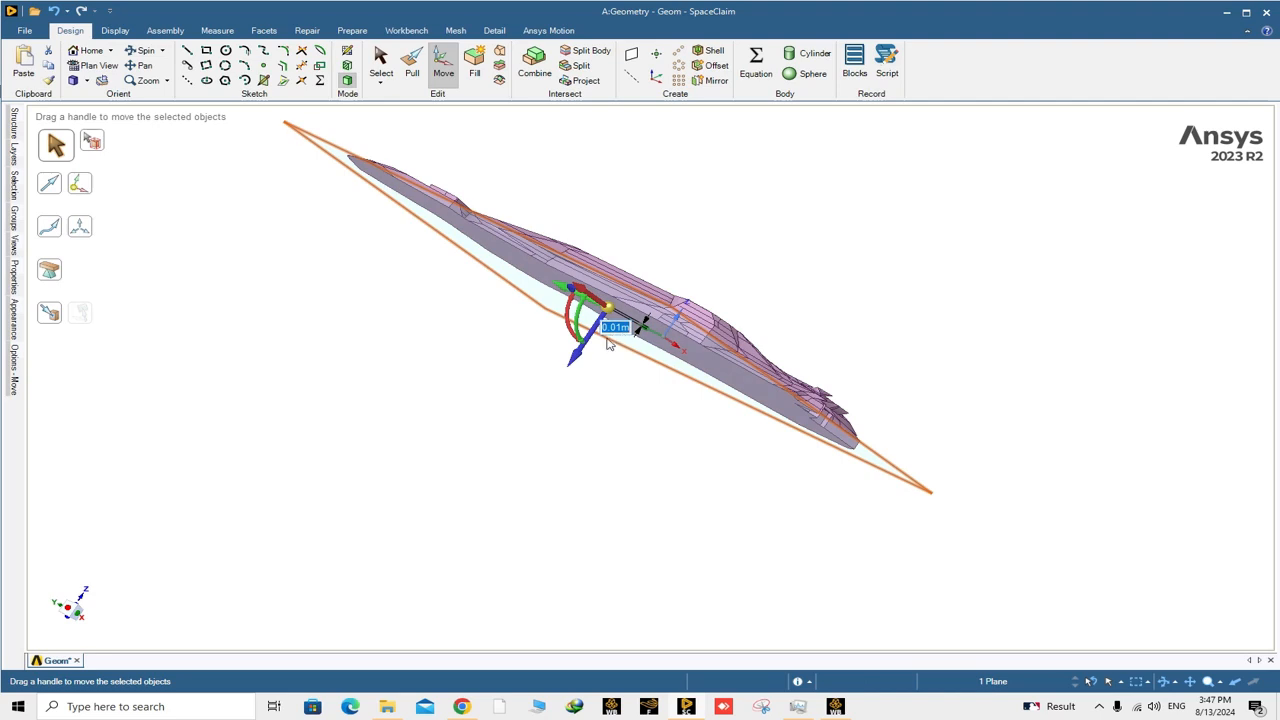
{"action": "left_click", "coordinate": [634, 423]}
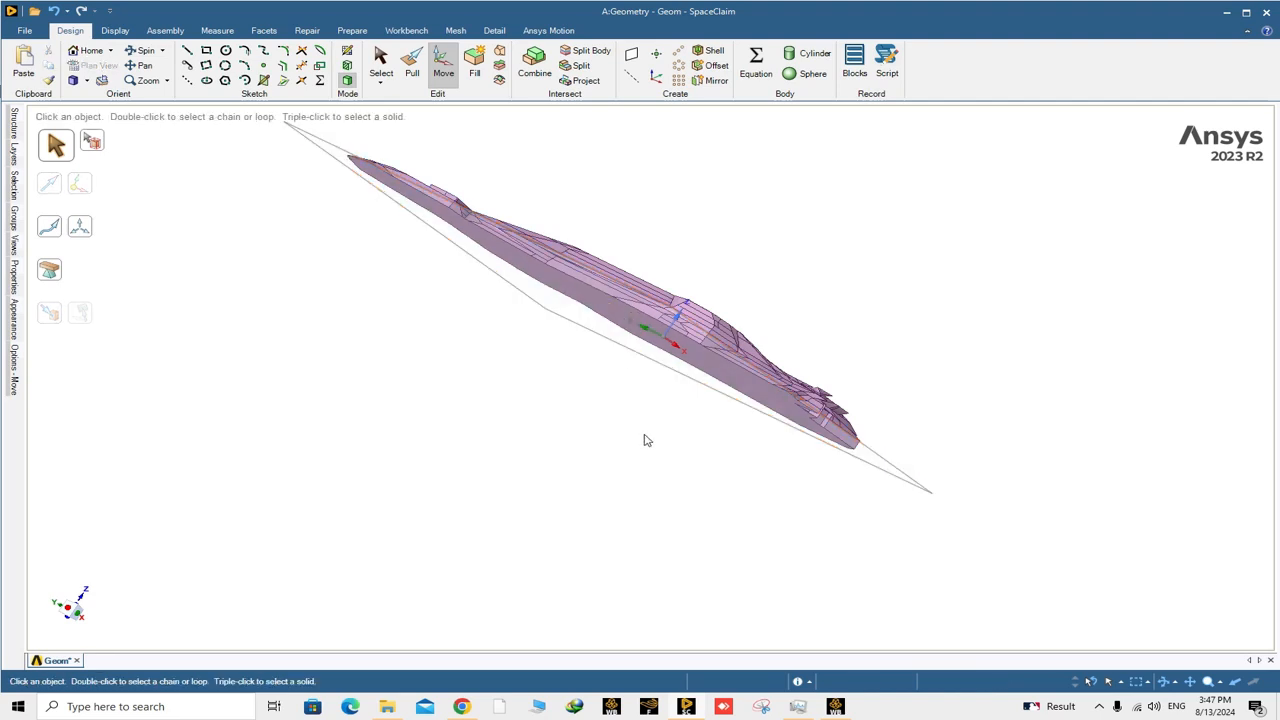
Start a sketch on the offset plane beneath the mountain and view its grid head-on.
{"action": "middle_click_drag", "start_coordinate": [645, 438], "coordinate": [732, 345]}
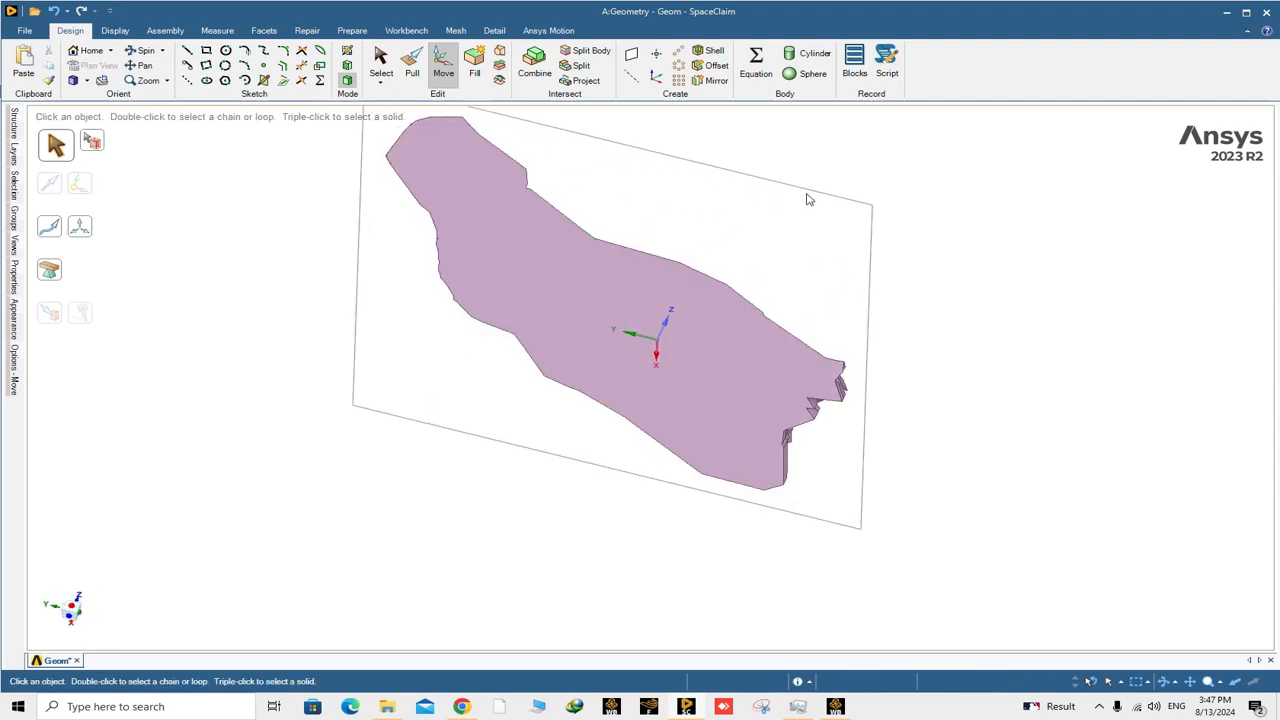
{"action": "left_click", "coordinate": [812, 197]}
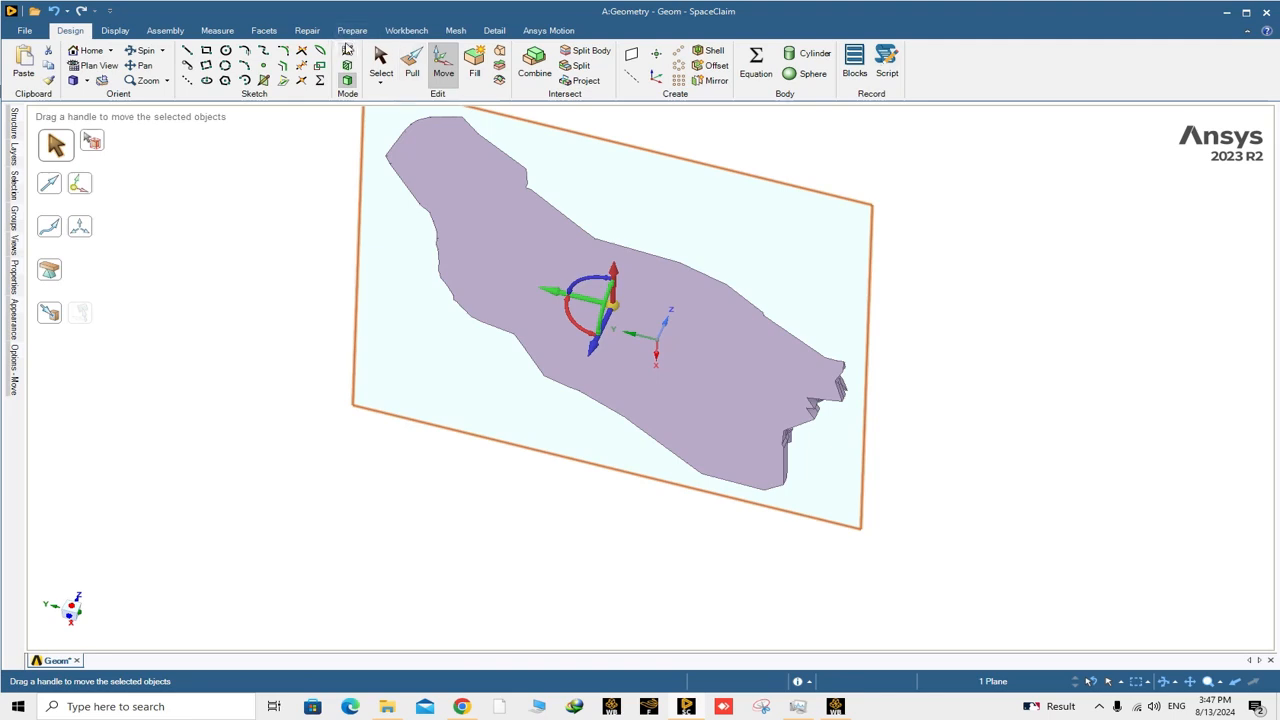
{"action": "left_click", "coordinate": [347, 50]}
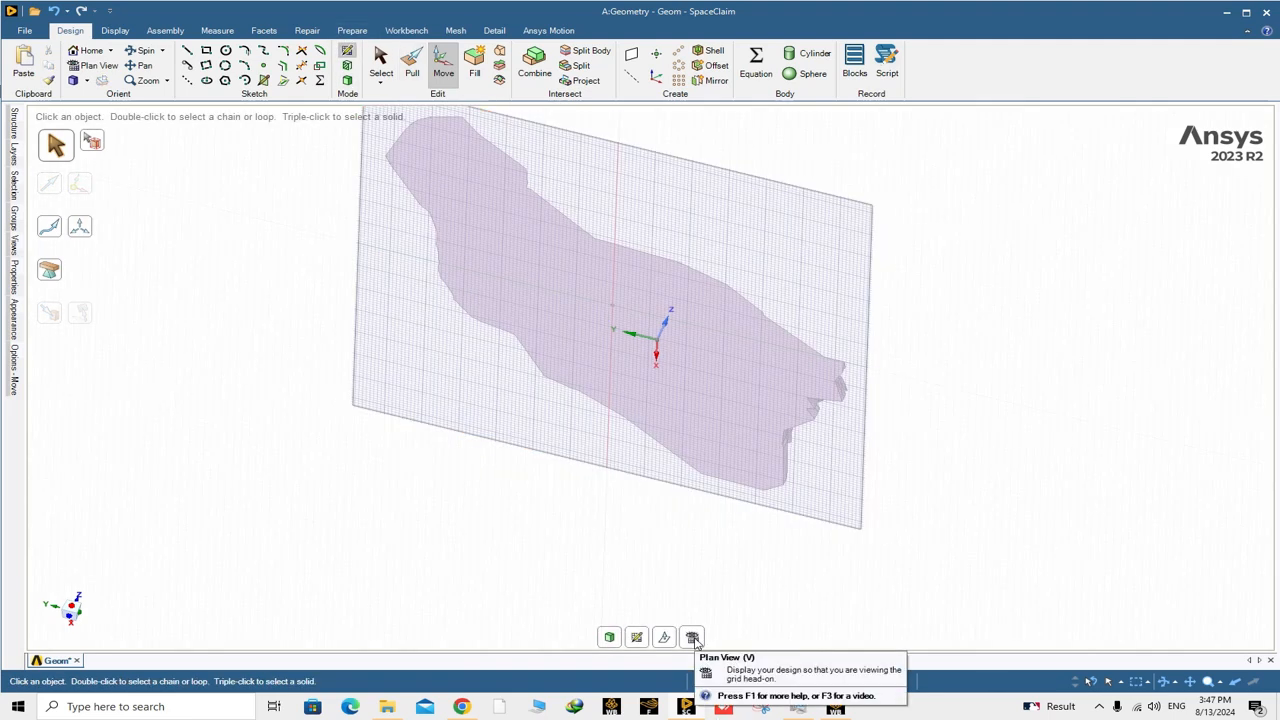
{"action": "left_click", "coordinate": [692, 638]}
{"action": "scroll", "coordinate": [662, 412], "scroll_direction": "down", "scroll_amount": 3}
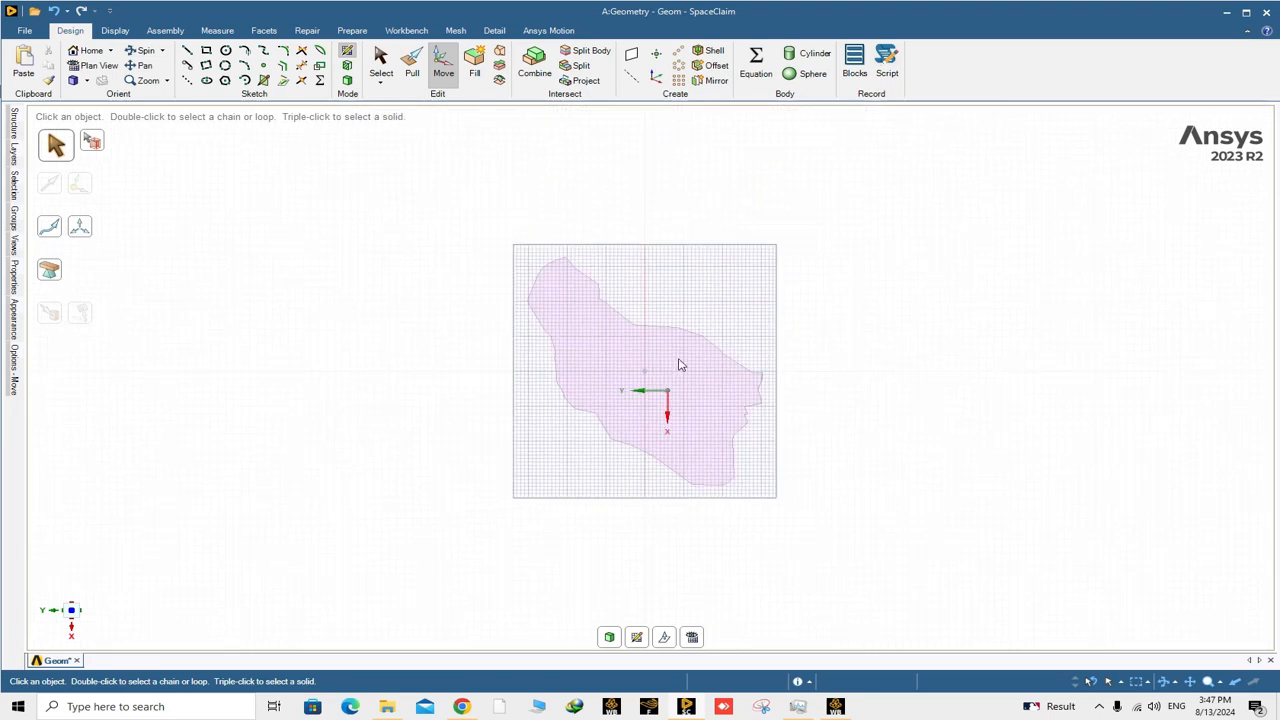
{"action": "scroll", "coordinate": [672, 372], "scroll_direction": "up", "scroll_amount": 1}
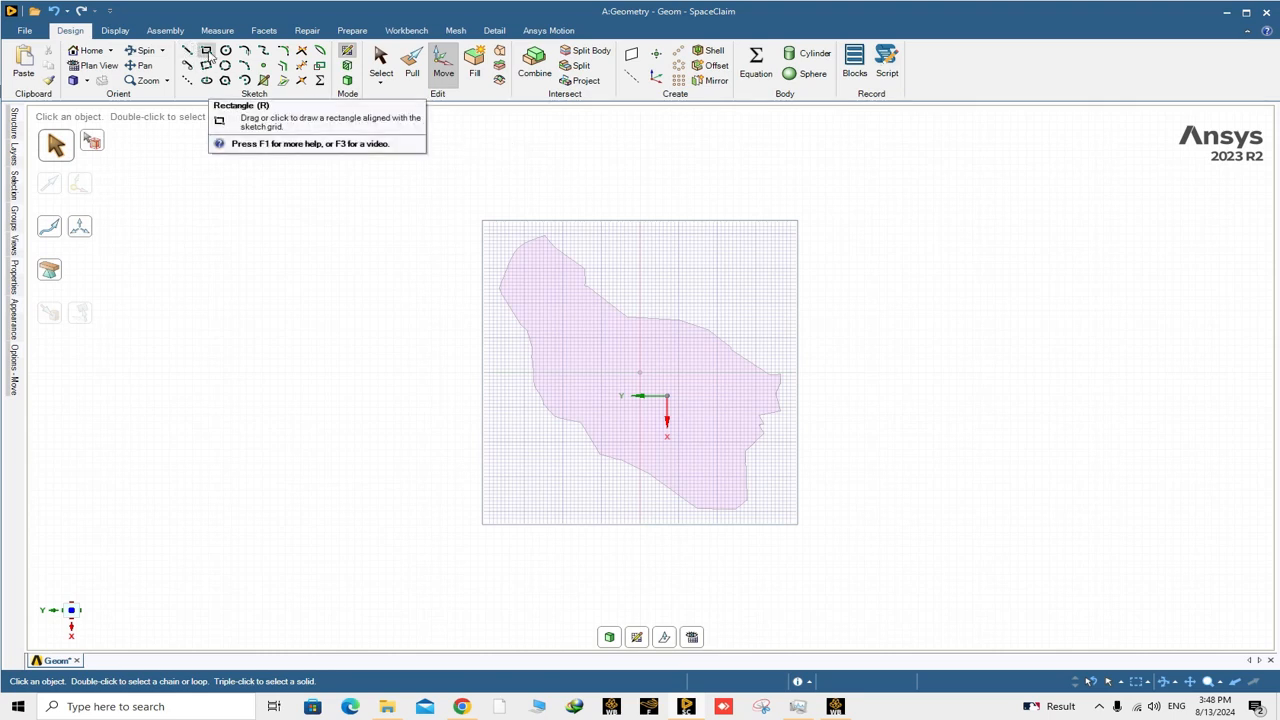
Draw a 7.5 m by 7.5 m rectangle on the sketch grid, starting from the grid's centre point at the mountain.
{"action": "left_click", "coordinate": [206, 50]}
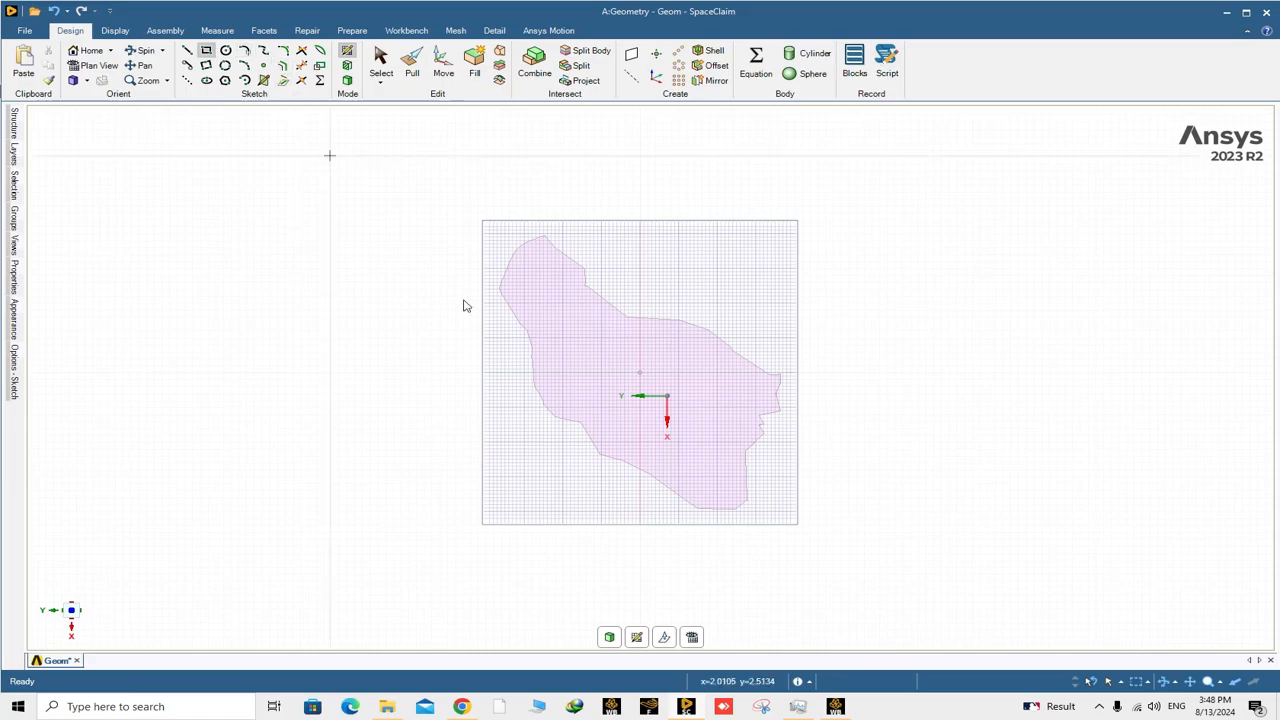
{"action": "scroll", "coordinate": [640, 374], "scroll_direction": "up", "scroll_amount": 10}
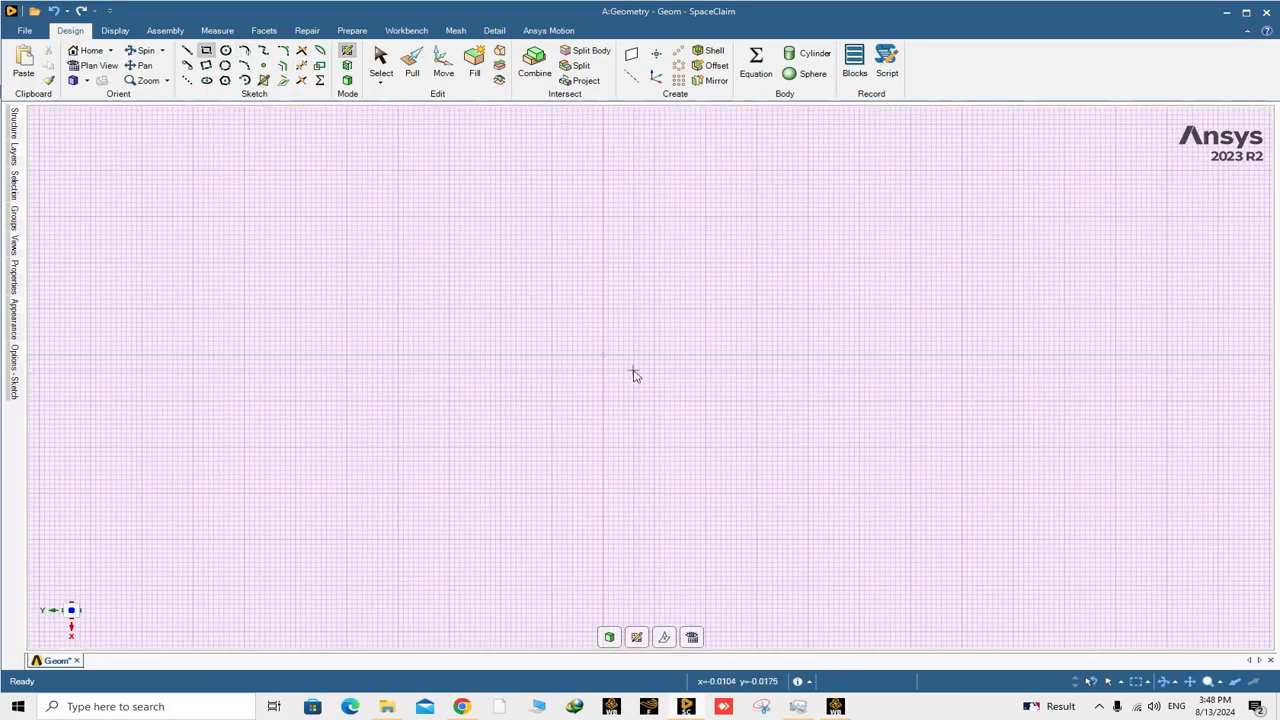
{"action": "left_click", "coordinate": [573, 343]}
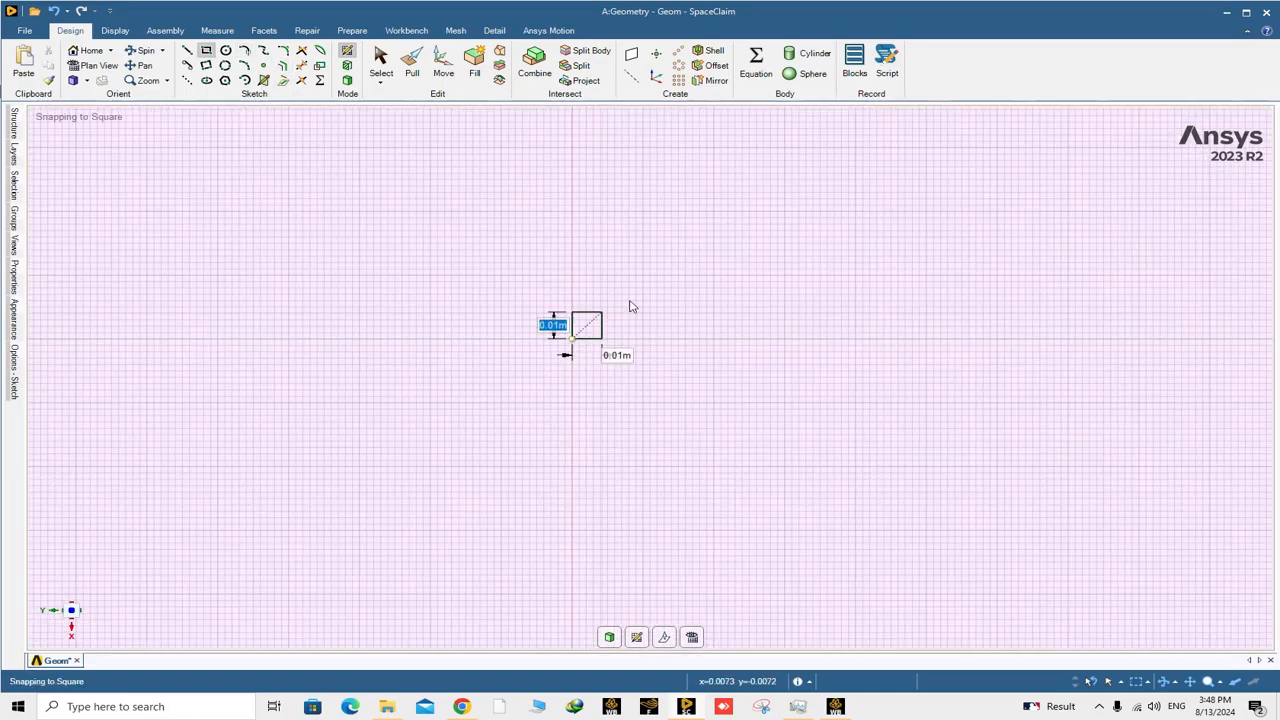
{"action": "scroll", "coordinate": [717, 263], "scroll_direction": "down", "scroll_amount": 8}
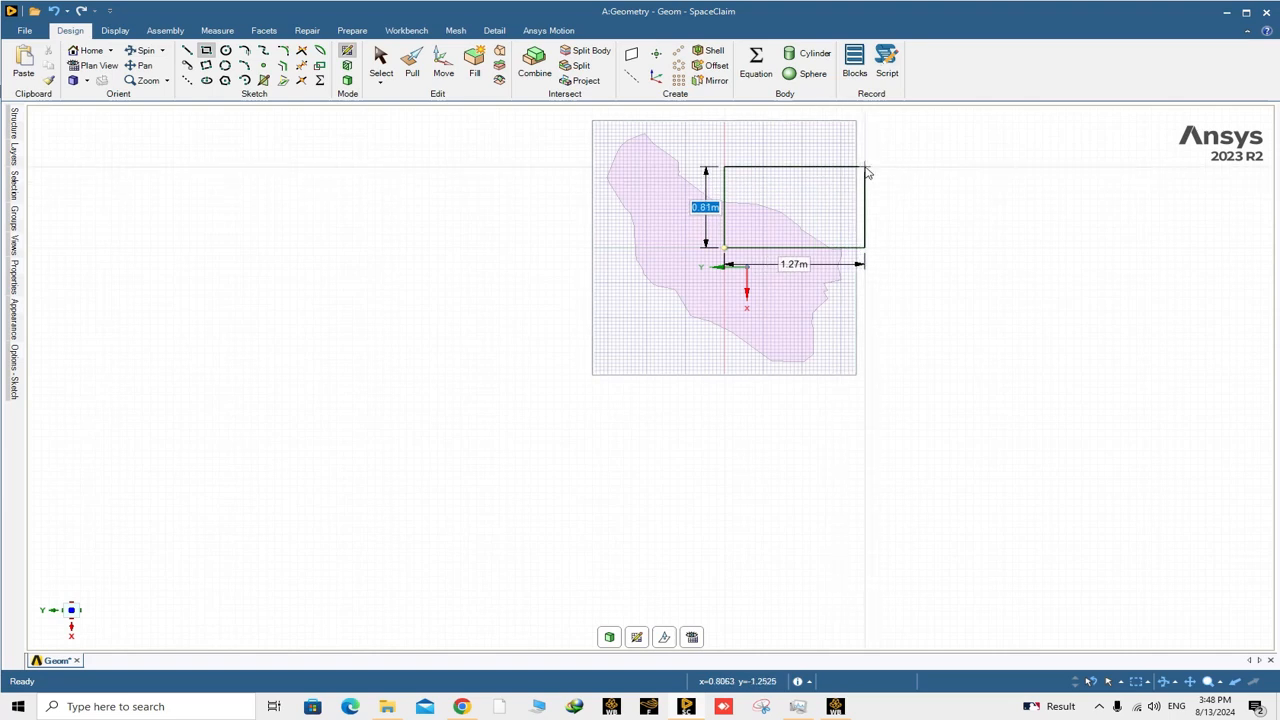
{"action": "type", "text": "7.5"}
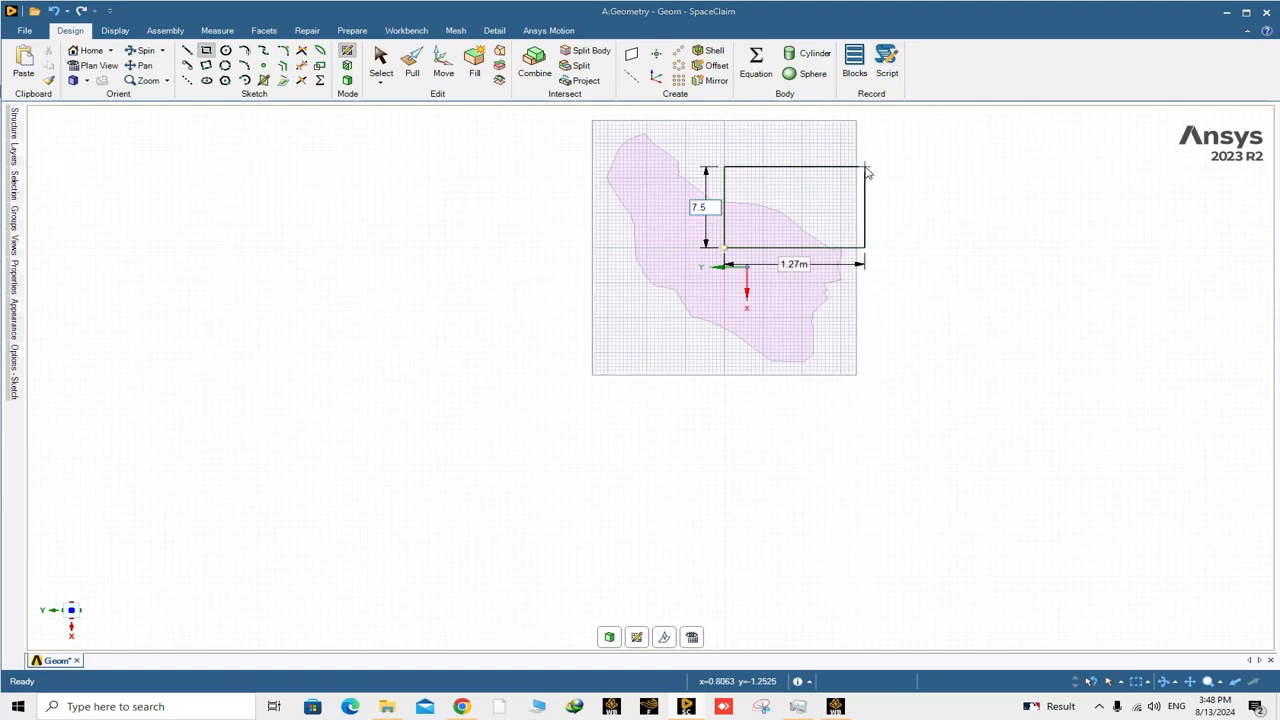
{"action": "key", "text": "Tab"}
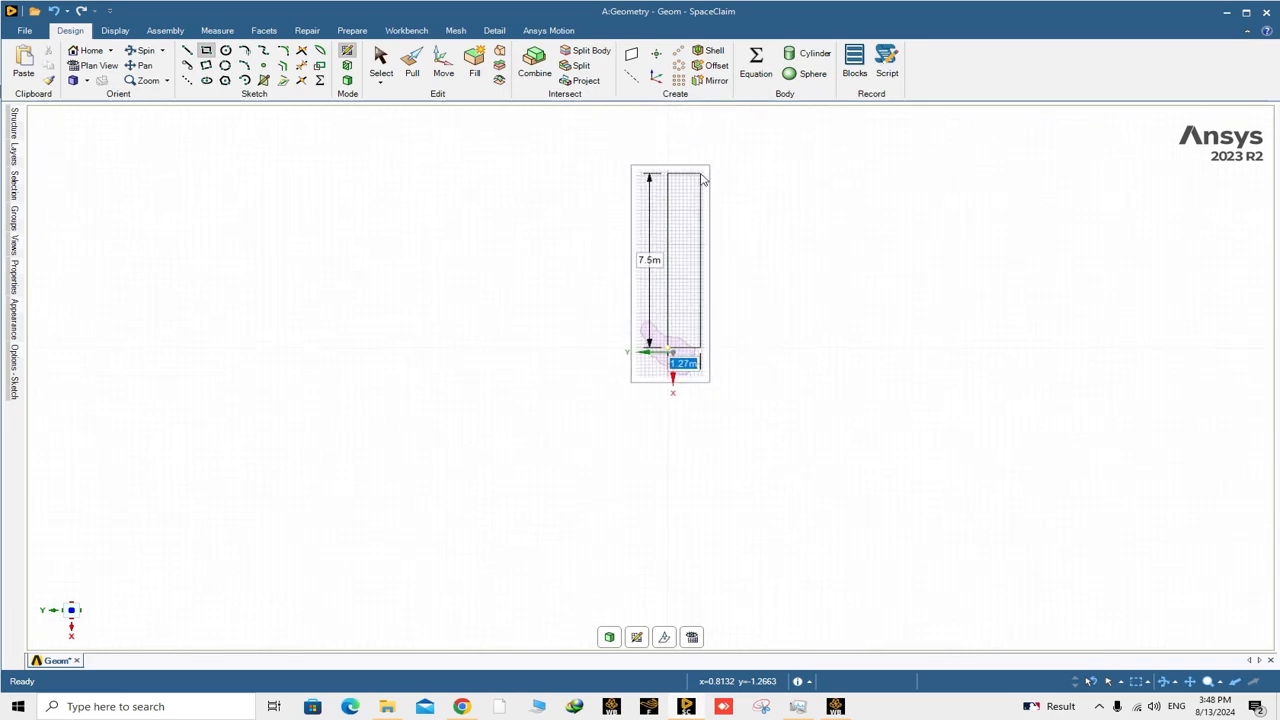
{"action": "type", "text": "7.5"}
{"action": "key", "text": "Return"}
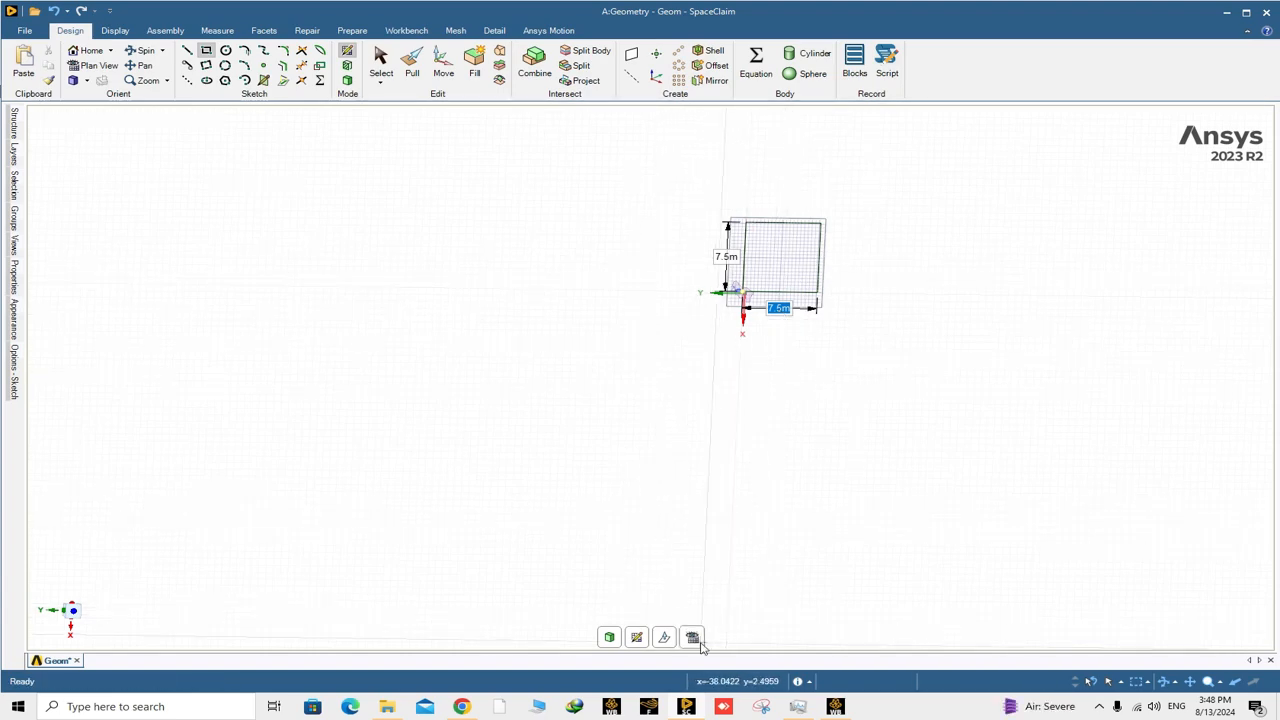
Mirror the square's upper edge and outer side edge about its vertical side that passes through the grid centre.
{"action": "scroll", "coordinate": [840, 212], "scroll_direction": "up", "scroll_amount": 4}
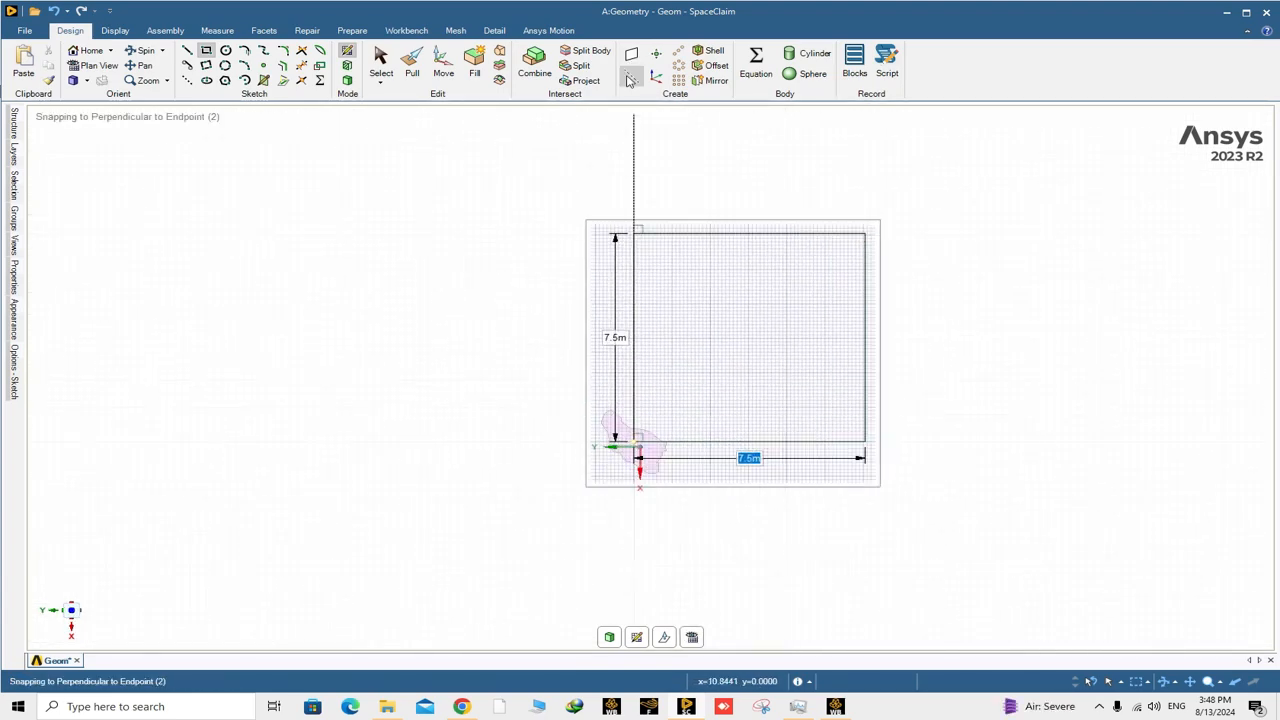
{"action": "left_click", "coordinate": [716, 80]}
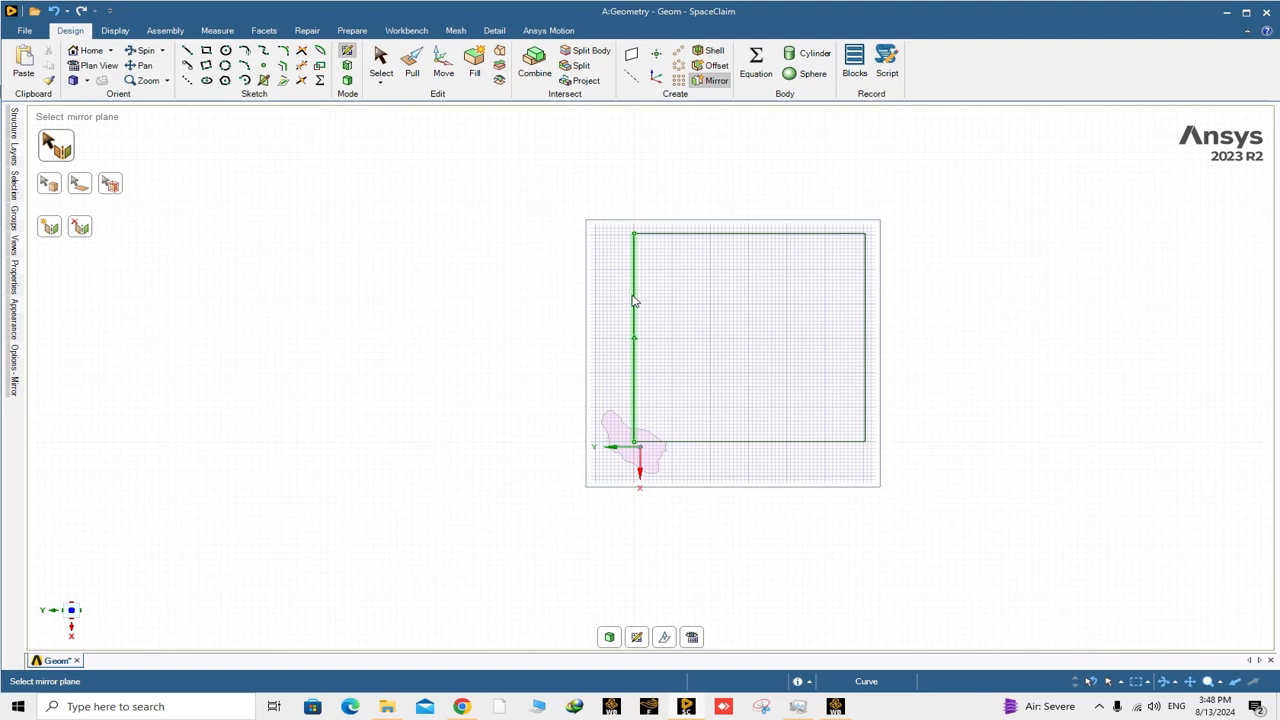
{"action": "left_click", "coordinate": [633, 358]}
{"action": "left_click", "coordinate": [703, 236]}
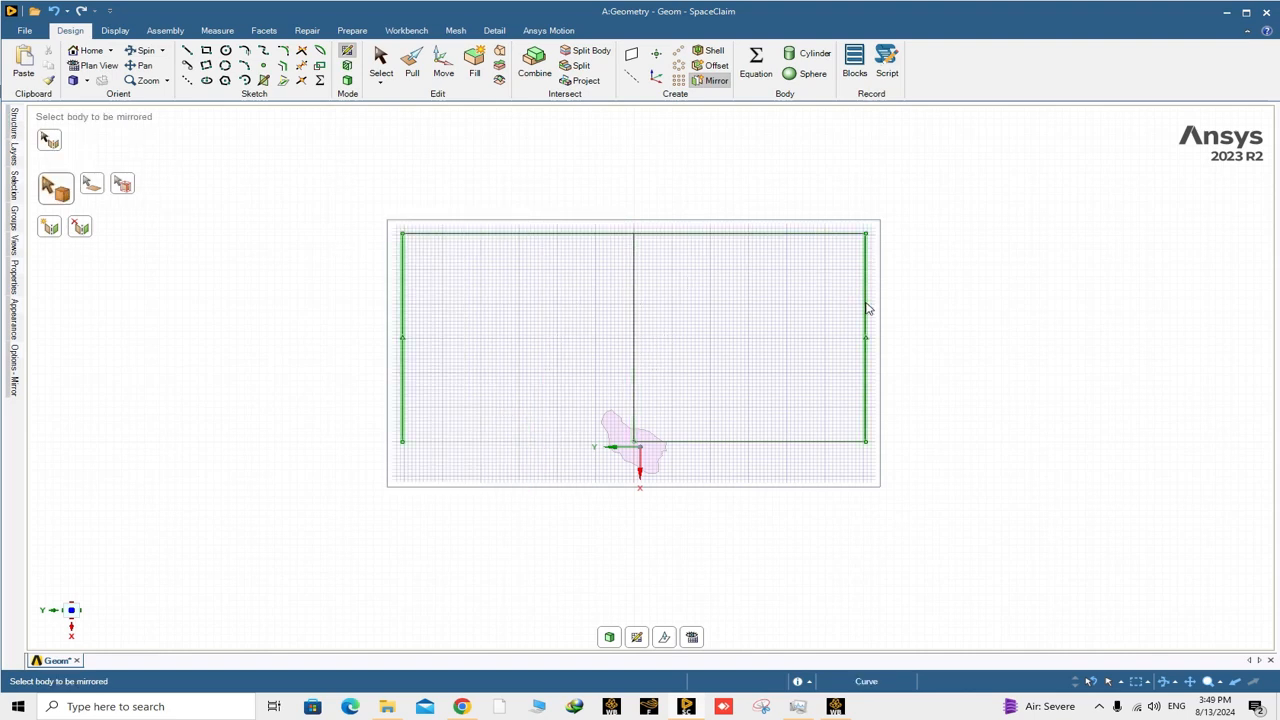
Mirror the upper edges and both outer side edges about the horizontal line through the grid centre to close a large square.
{"action": "left_click", "coordinate": [49, 141]}
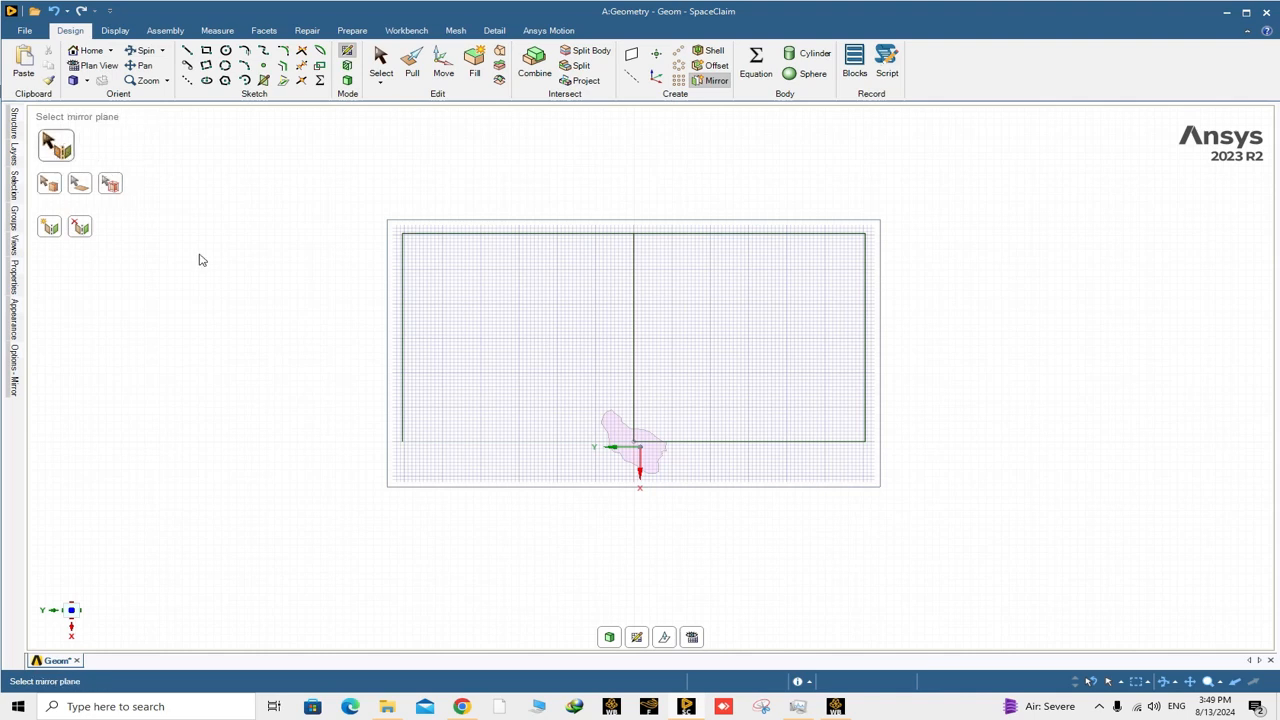
{"action": "left_click", "coordinate": [719, 446]}
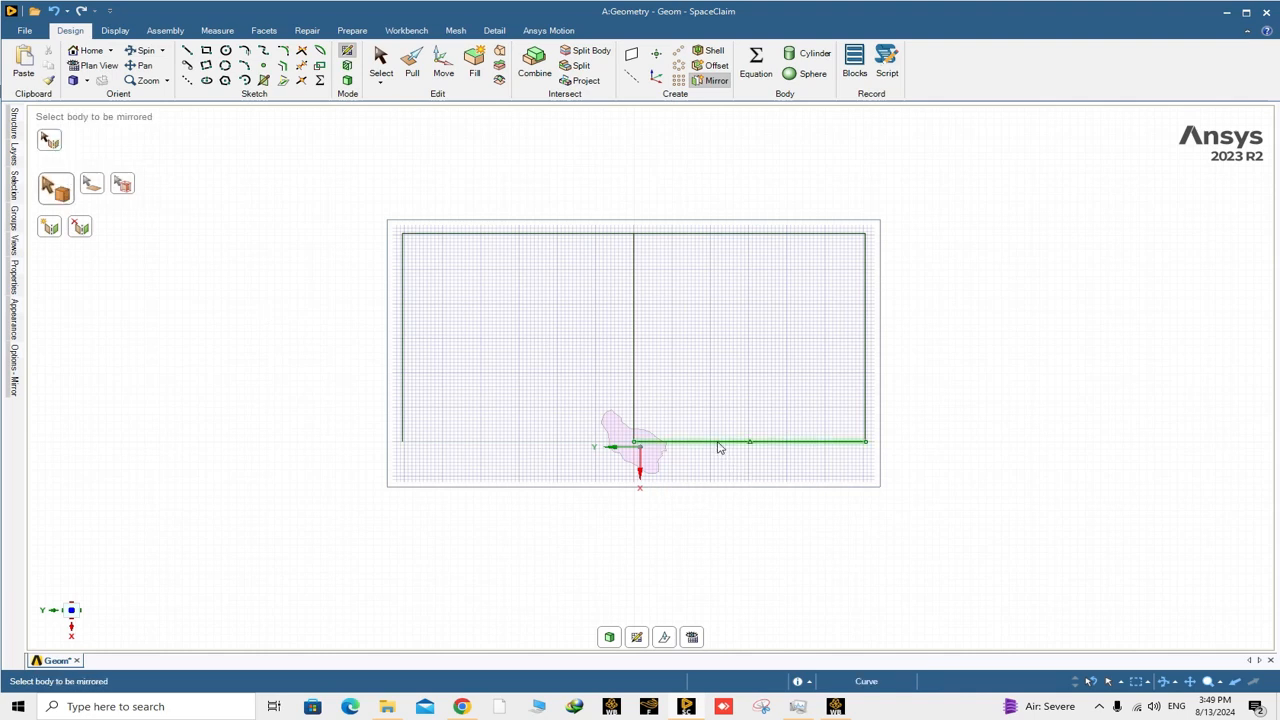
{"action": "left_click", "coordinate": [494, 237]}
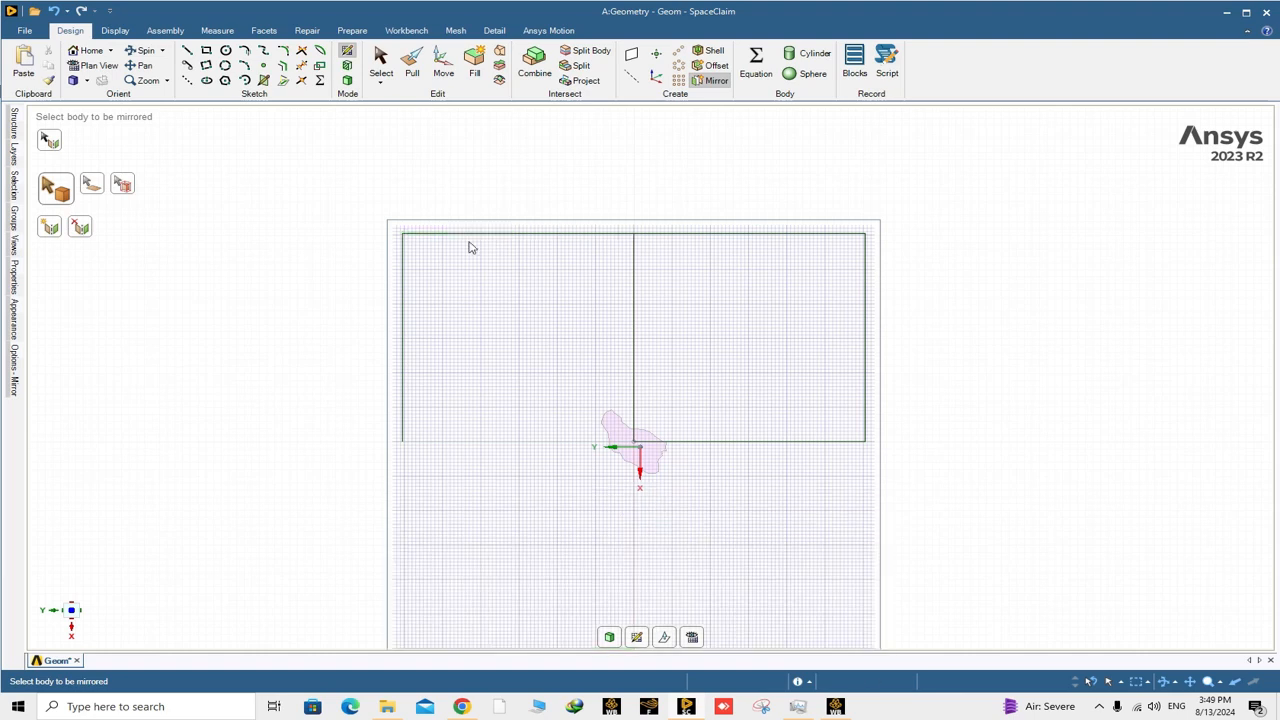
{"action": "left_click", "coordinate": [865, 339]}
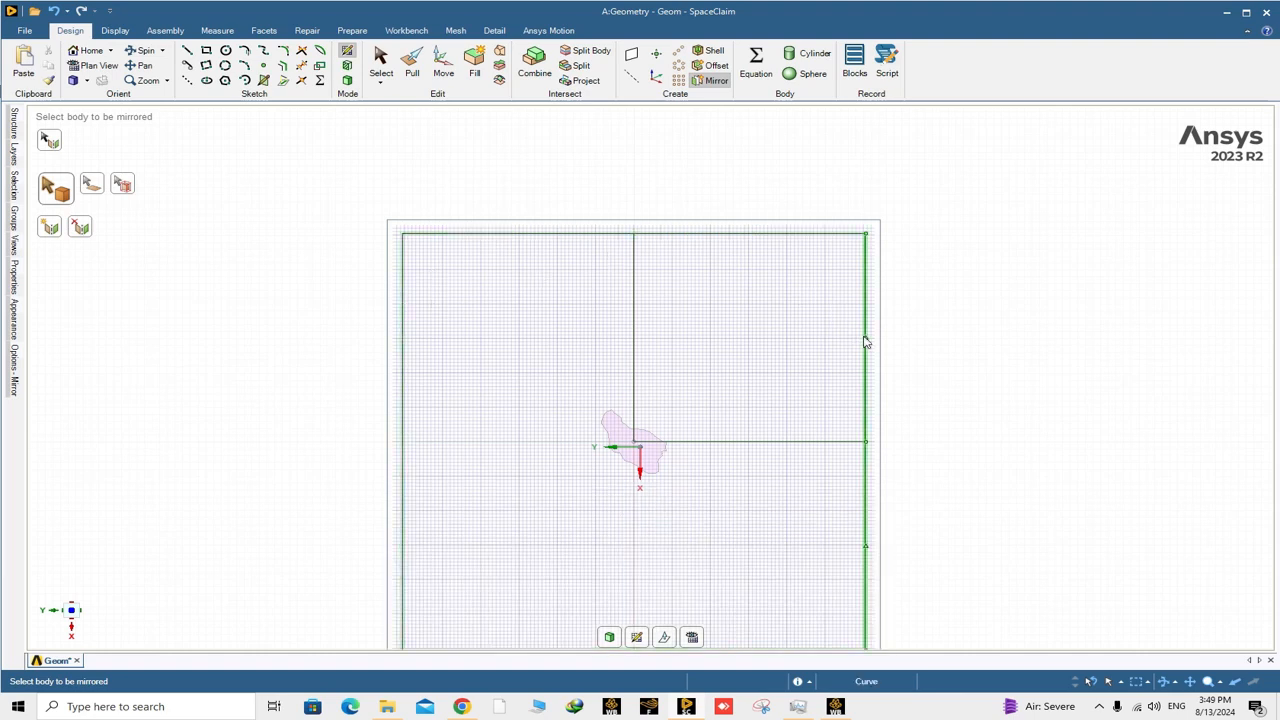
{"action": "scroll", "coordinate": [864, 348], "scroll_direction": "down", "scroll_amount": 3}
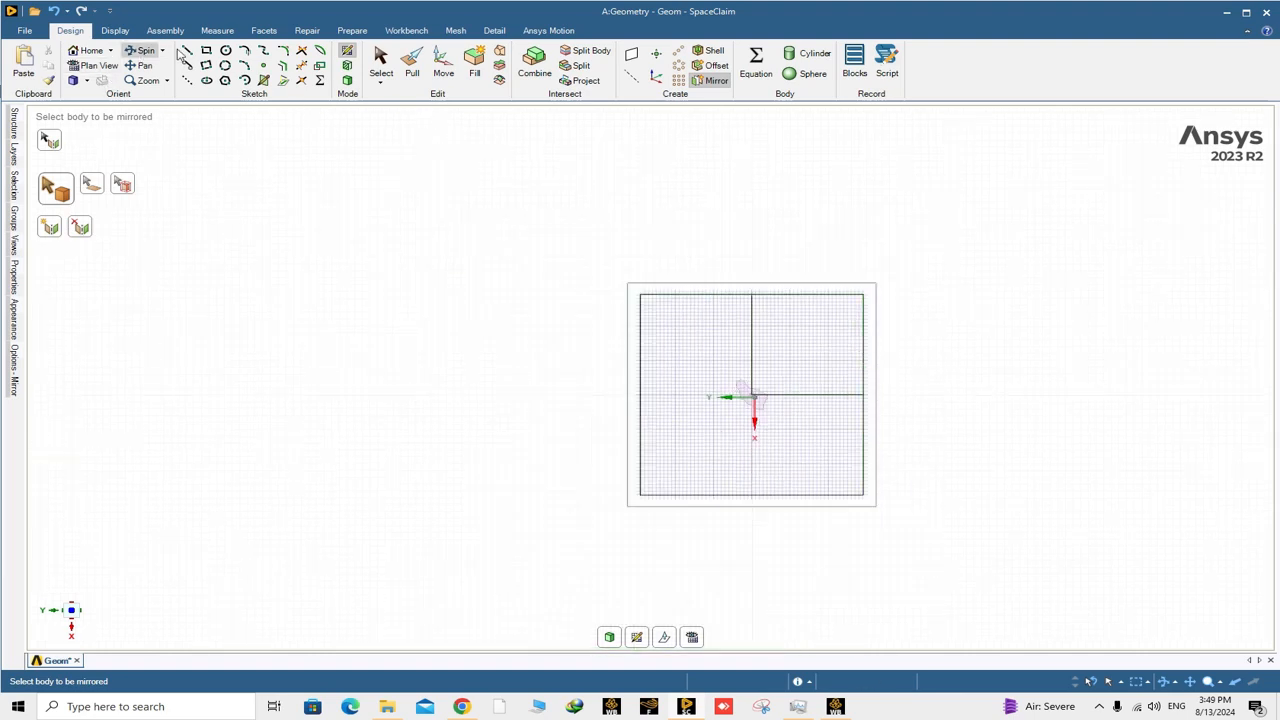
Trim away the two inner lines meeting at the grid centre and turn the closed outer square into a surface.
{"action": "left_click", "coordinate": [302, 66]}
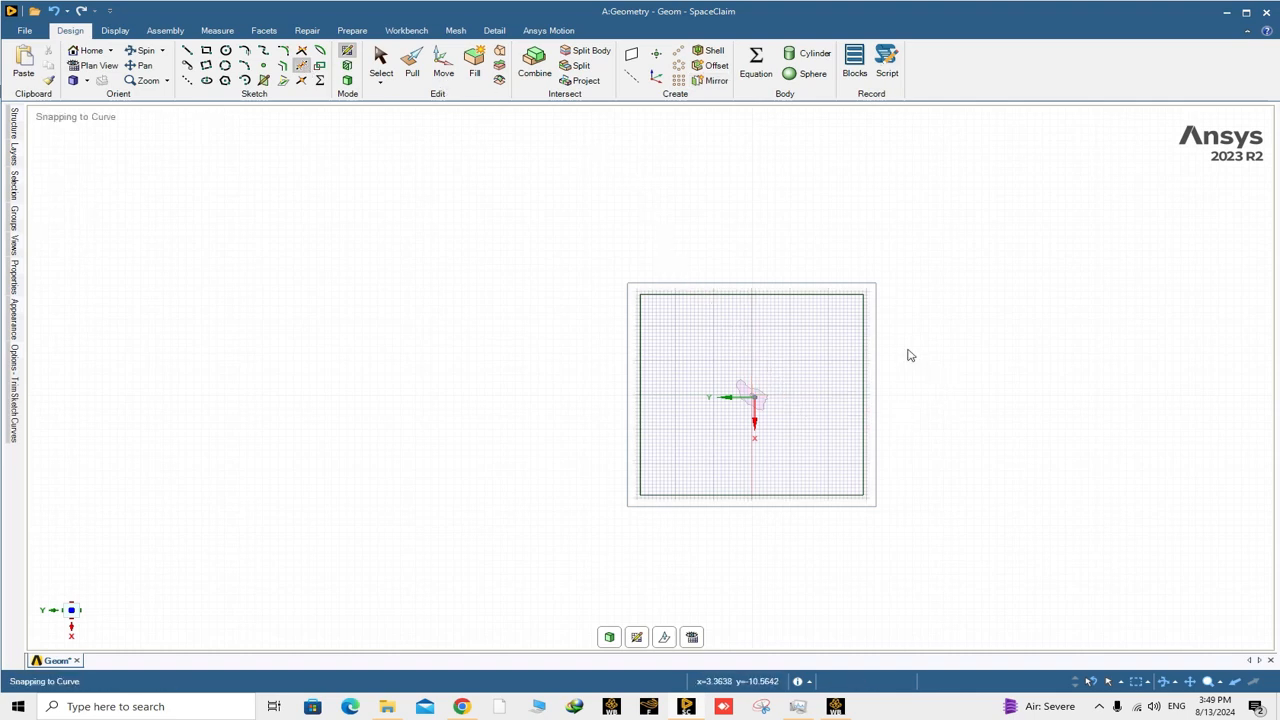
{"action": "scroll", "coordinate": [946, 372], "scroll_direction": "down", "scroll_amount": 1}
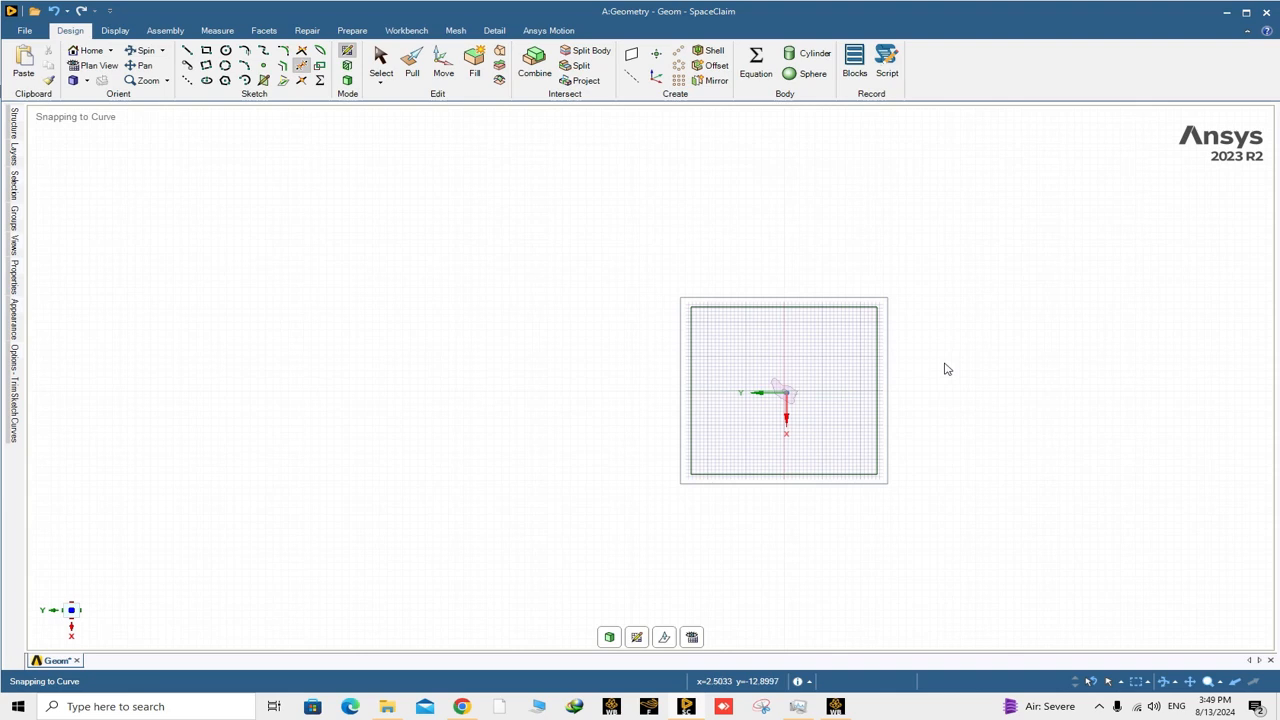
{"action": "middle_click_drag", "start_coordinate": [947, 369], "coordinate": [817, 349], "text": "shift"}
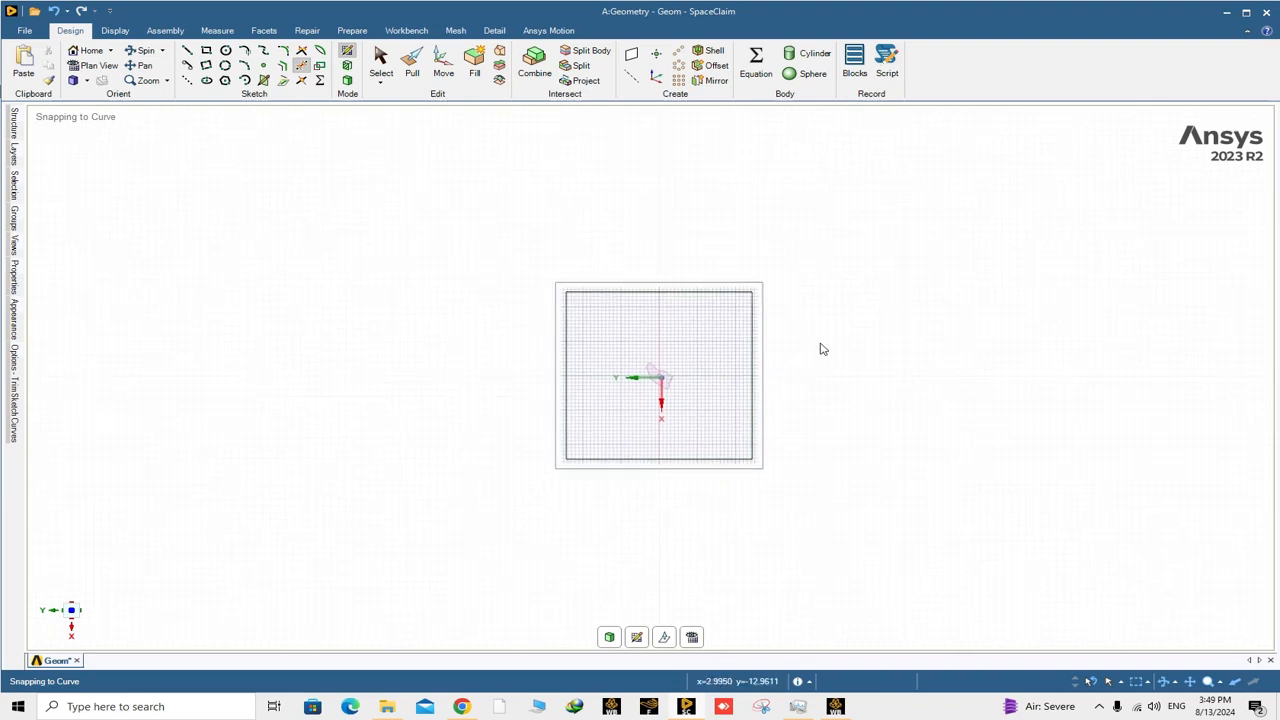
{"action": "scroll", "coordinate": [822, 349], "scroll_direction": "down", "scroll_amount": 1}
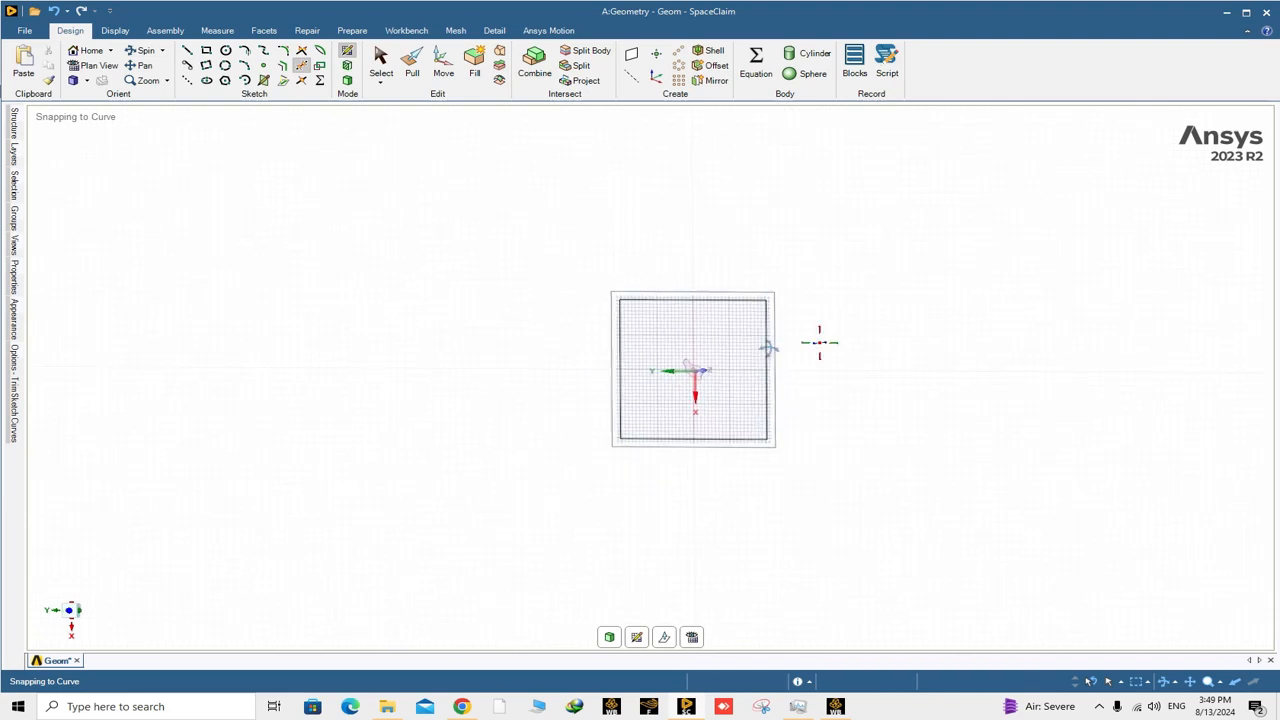
{"action": "middle_click_drag", "start_coordinate": [768, 348], "coordinate": [748, 355]}
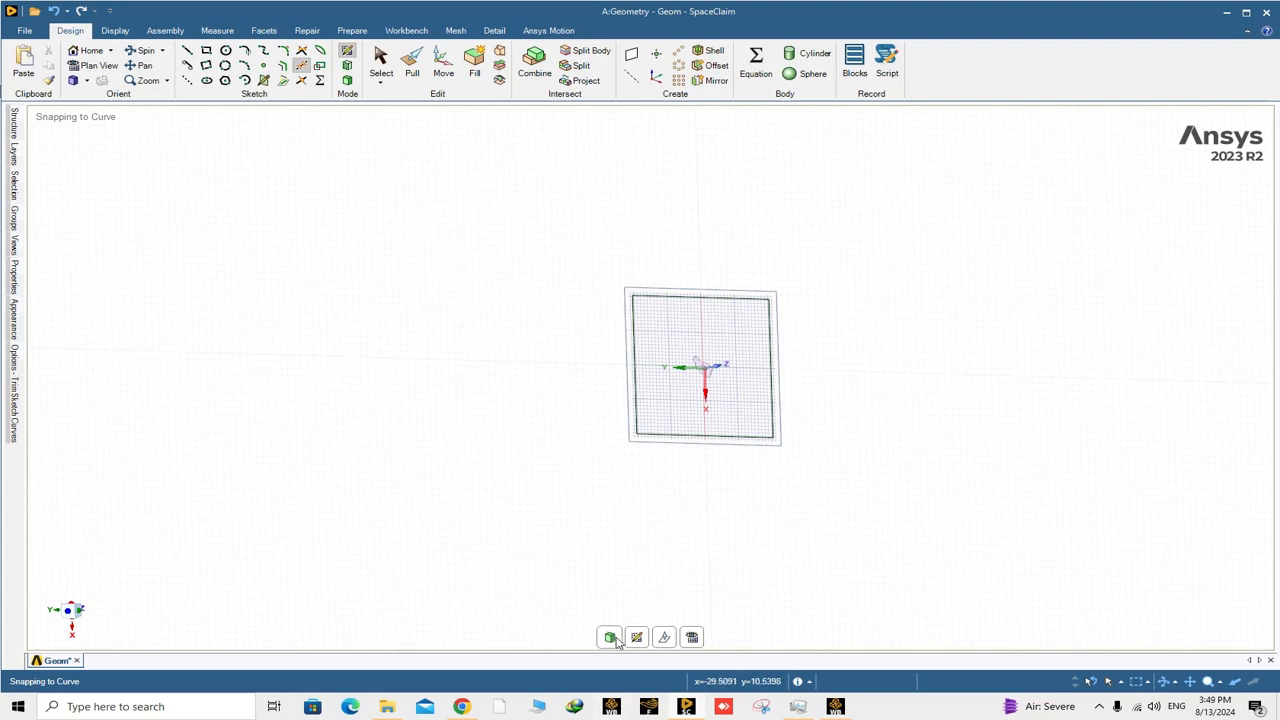
{"action": "left_click", "coordinate": [615, 642]}
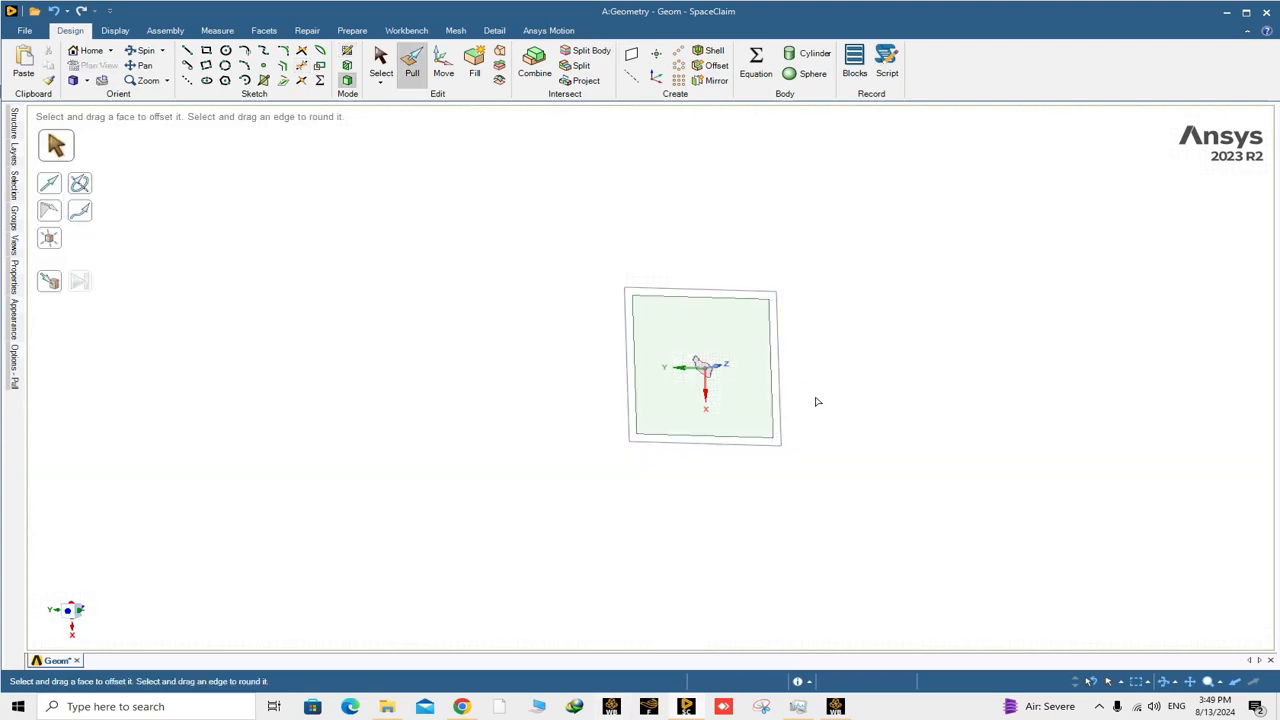
Examine the square surface around the mountain from several angles and review the bodies in the structure tree.
{"action": "mouse_move", "coordinate": [814, 400]}
{"action": "middle_mouse_down"}
{"action": "mouse_move", "coordinate": [766, 394]}
{"action": "mouse_move", "coordinate": [738, 430]}
{"action": "middle_mouse_up"}
{"action": "left_click", "coordinate": [747, 376]}
{"action": "scroll", "coordinate": [747, 373], "scroll_direction": "up", "scroll_amount": 2}
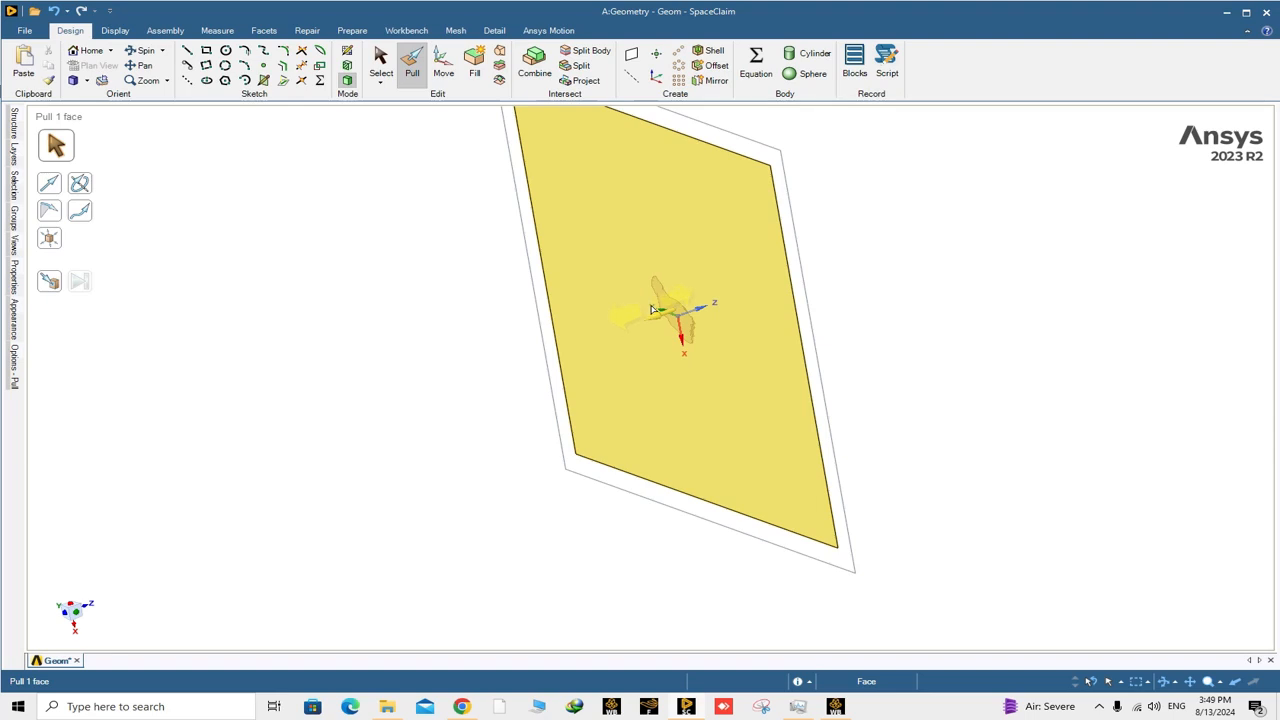
{"action": "middle_click_drag", "start_coordinate": [651, 309], "coordinate": [640, 333]}
{"action": "left_click", "coordinate": [640, 333]}
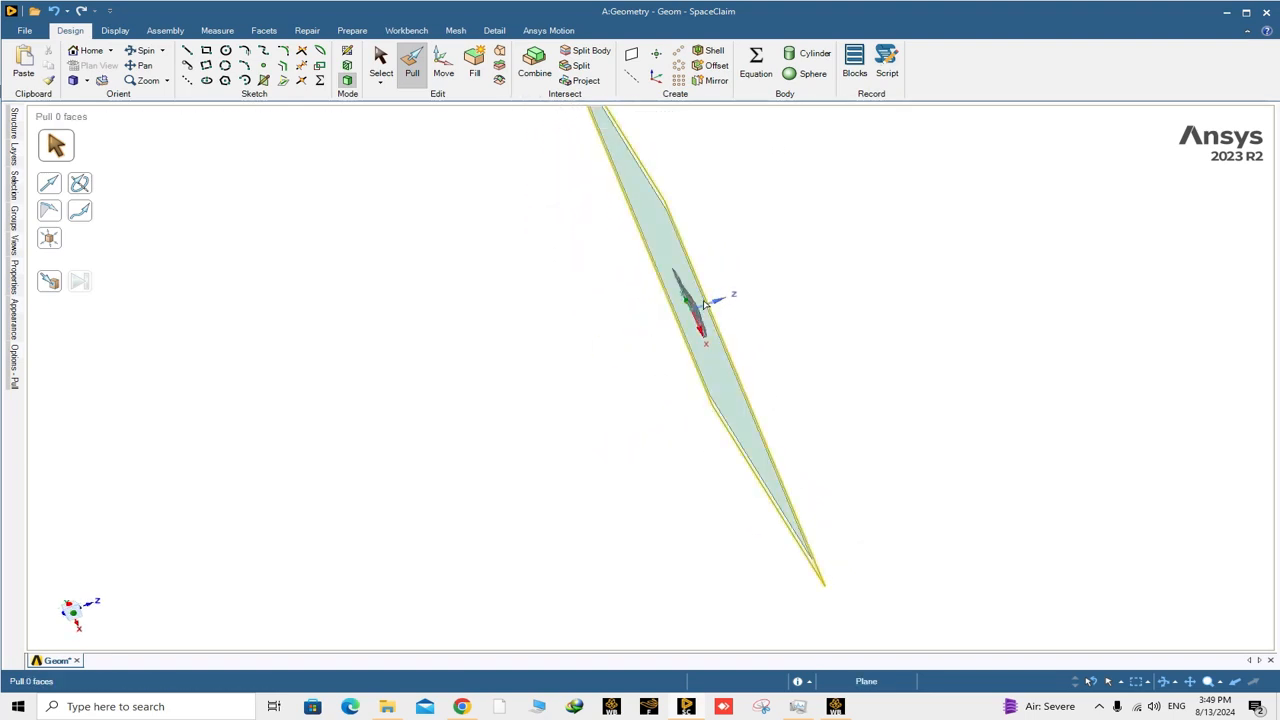
{"action": "left_click", "coordinate": [14, 125]}
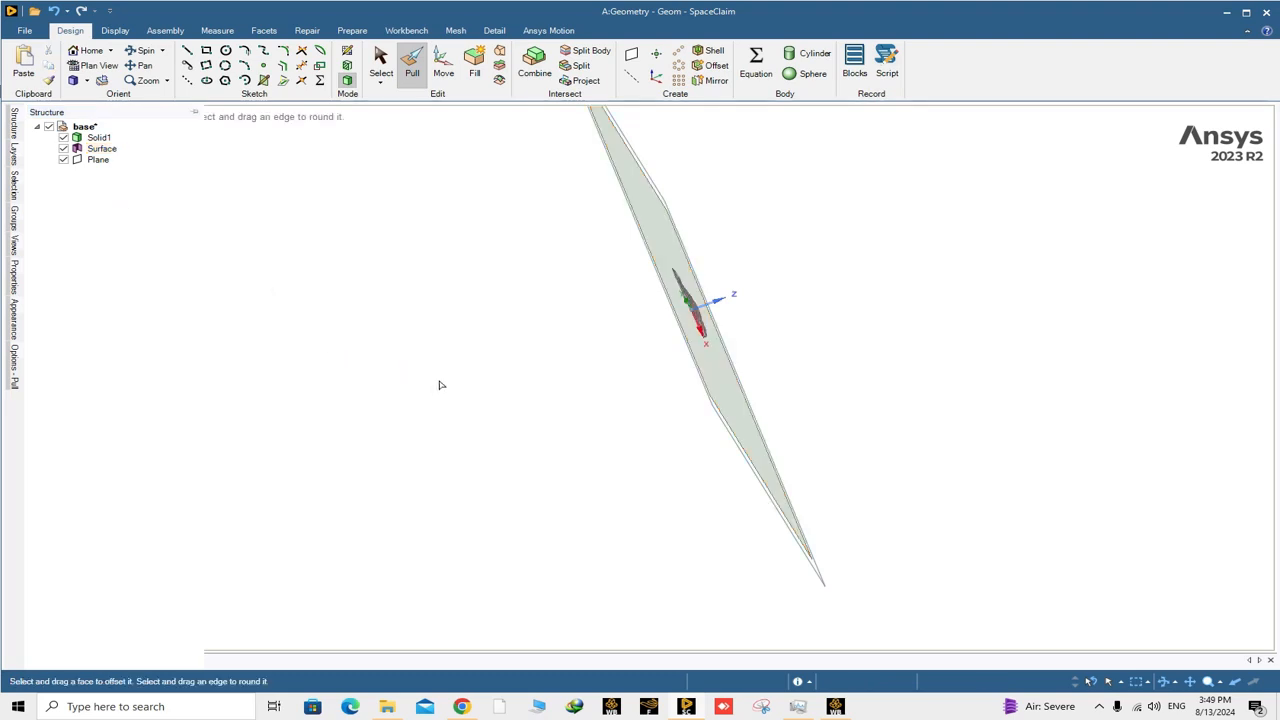
{"action": "middle_click_drag", "start_coordinate": [440, 383], "coordinate": [646, 386]}
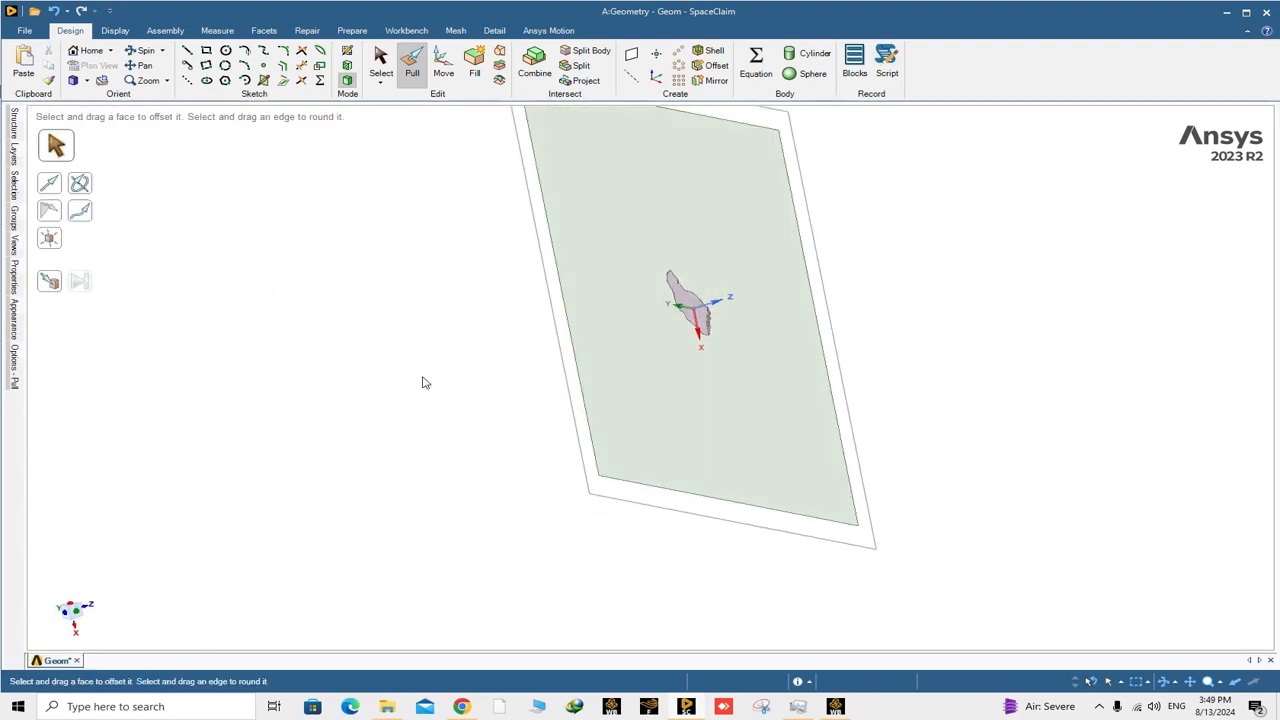
{"action": "left_click", "coordinate": [690, 240]}
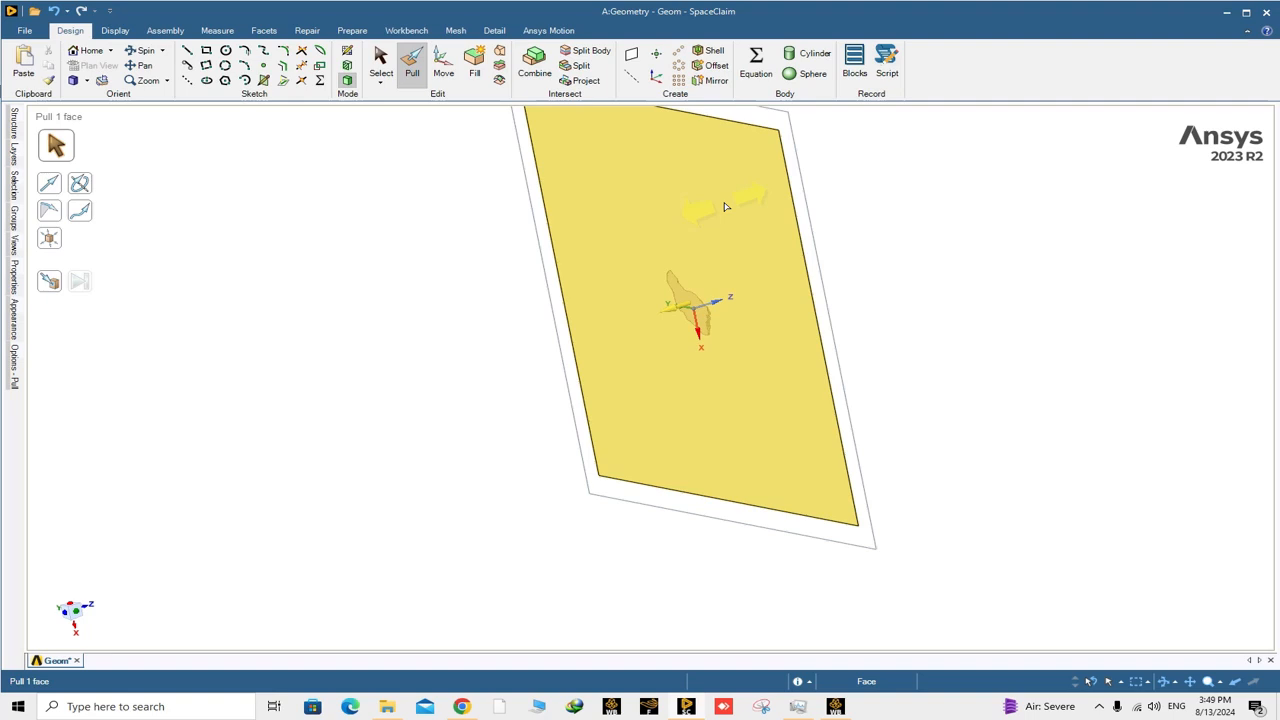
{"action": "key", "text": "Escape"}
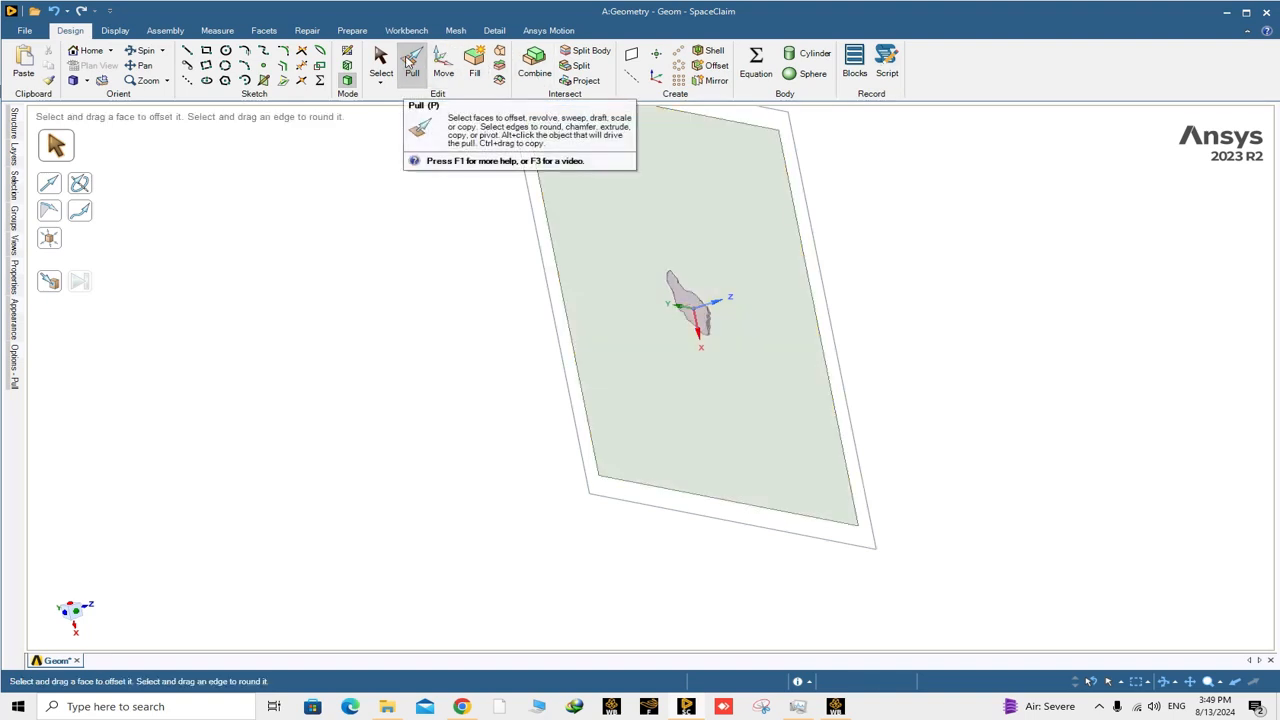
Pull the square surface 5 m in the positive Z direction to enclose the mountain, keeping it as a separate, unmerged body.
{"action": "left_click", "coordinate": [741, 235]}
{"action": "right_click", "coordinate": [734, 205]}
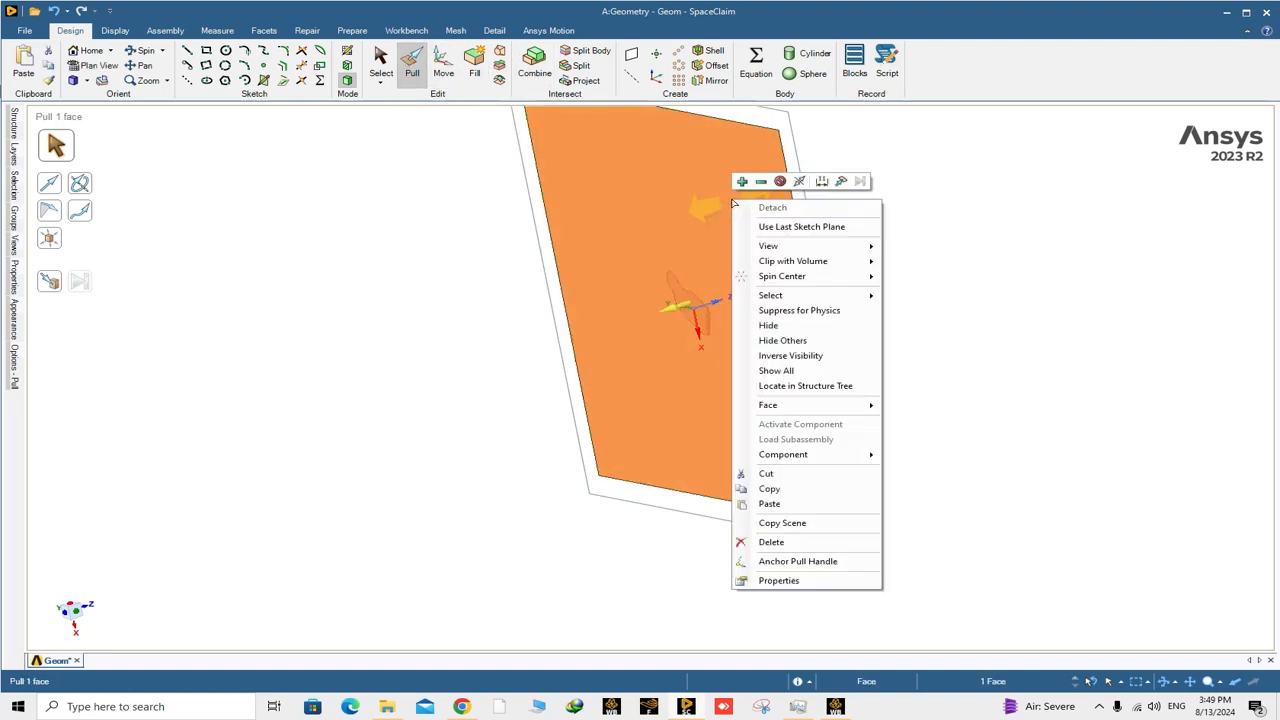
{"action": "left_click", "coordinate": [780, 182]}
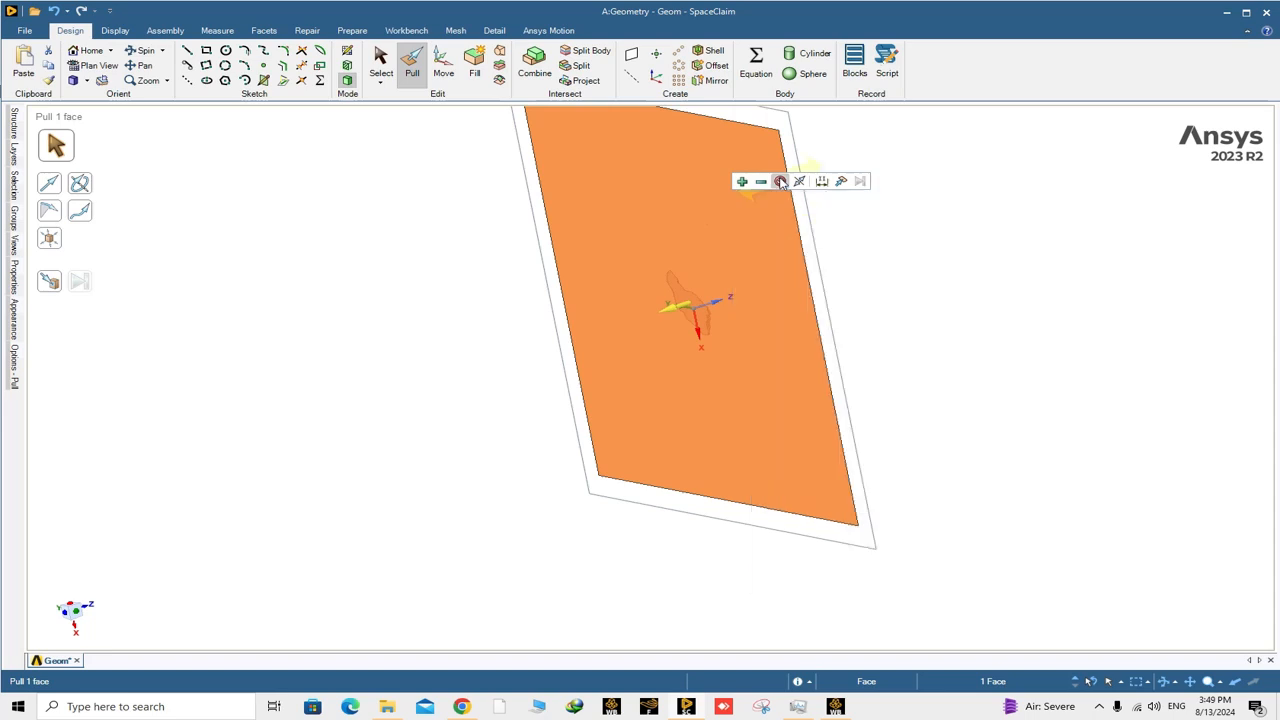
{"action": "left_click_drag", "start_coordinate": [760, 363], "coordinate": [789, 352]}
{"action": "type", "text": "5"}
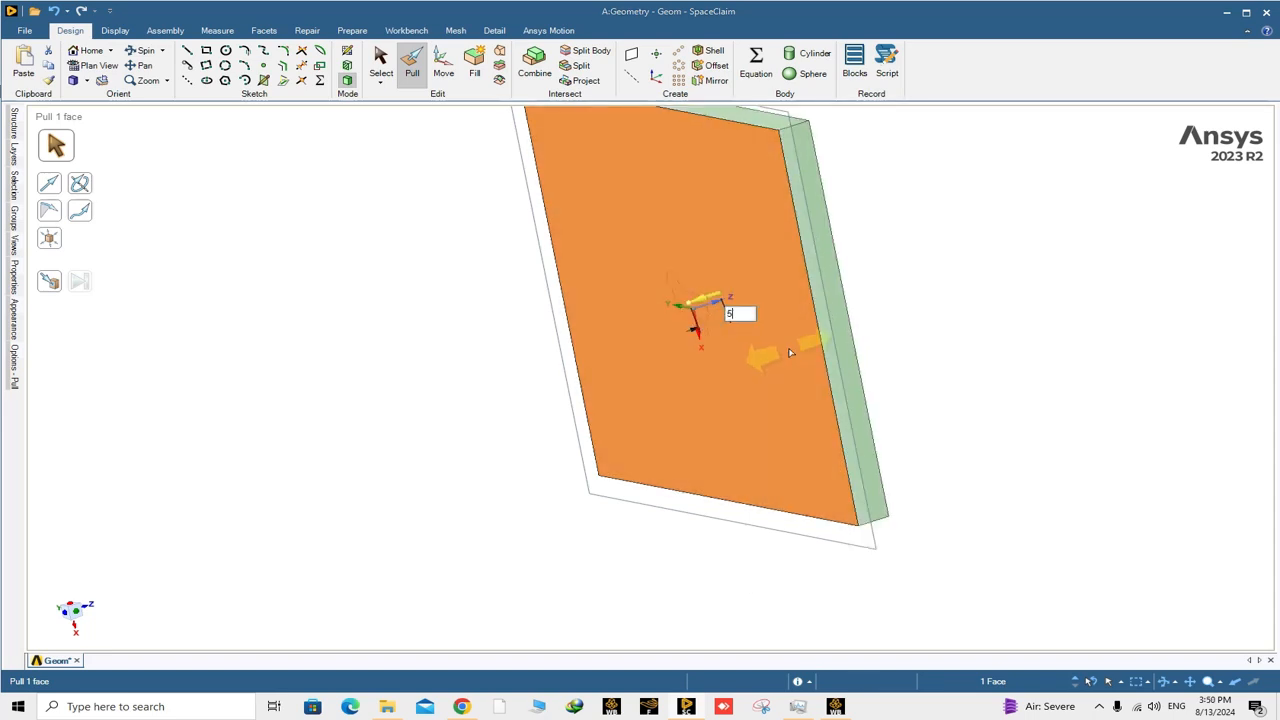
{"action": "key", "text": "Return"}
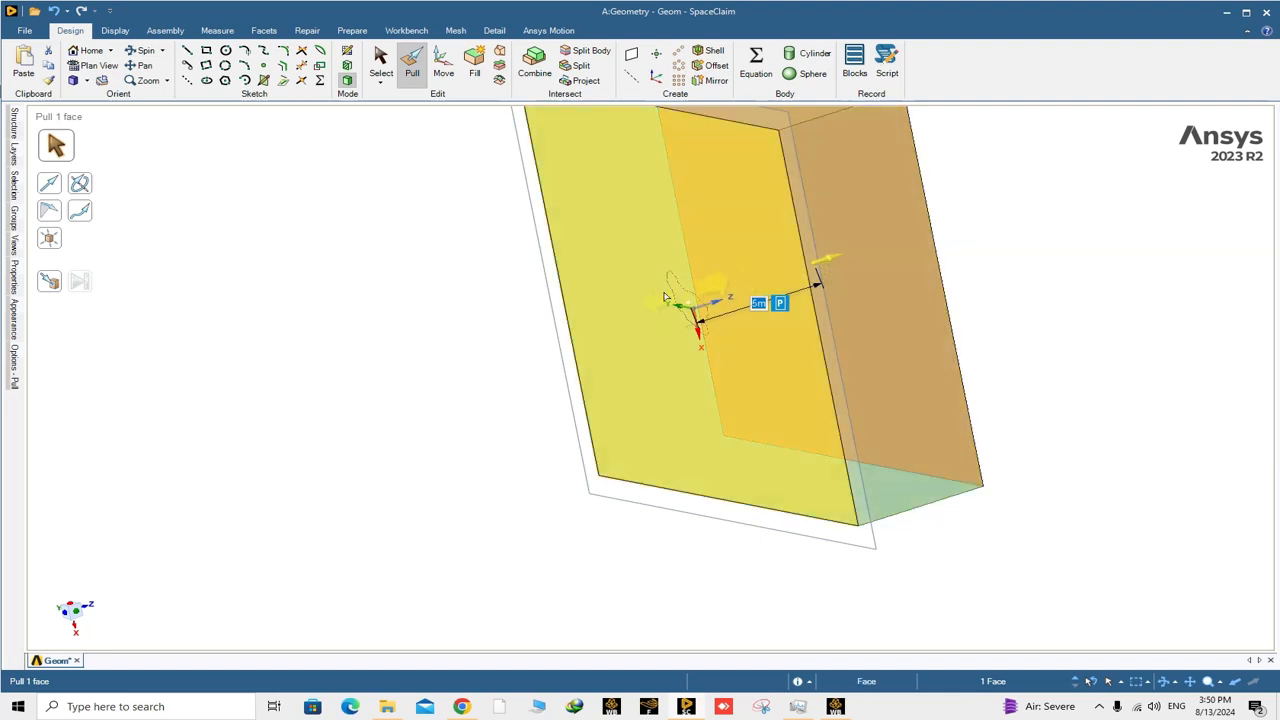
Check the pulled block as its own solid in the structure tree and examine the mountain outline on its base.
{"action": "middle_click_drag", "start_coordinate": [789, 352], "coordinate": [490, 270]}
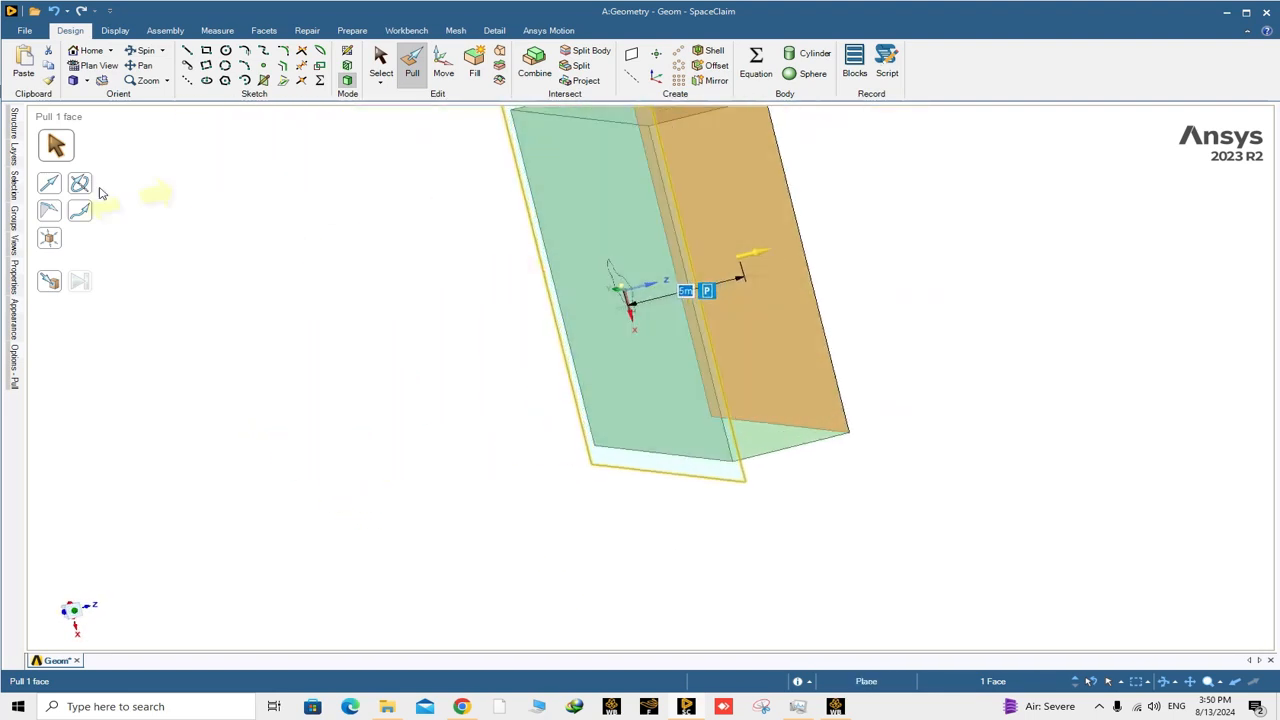
{"action": "left_click", "coordinate": [13, 125]}
{"action": "left_click", "coordinate": [96, 148]}
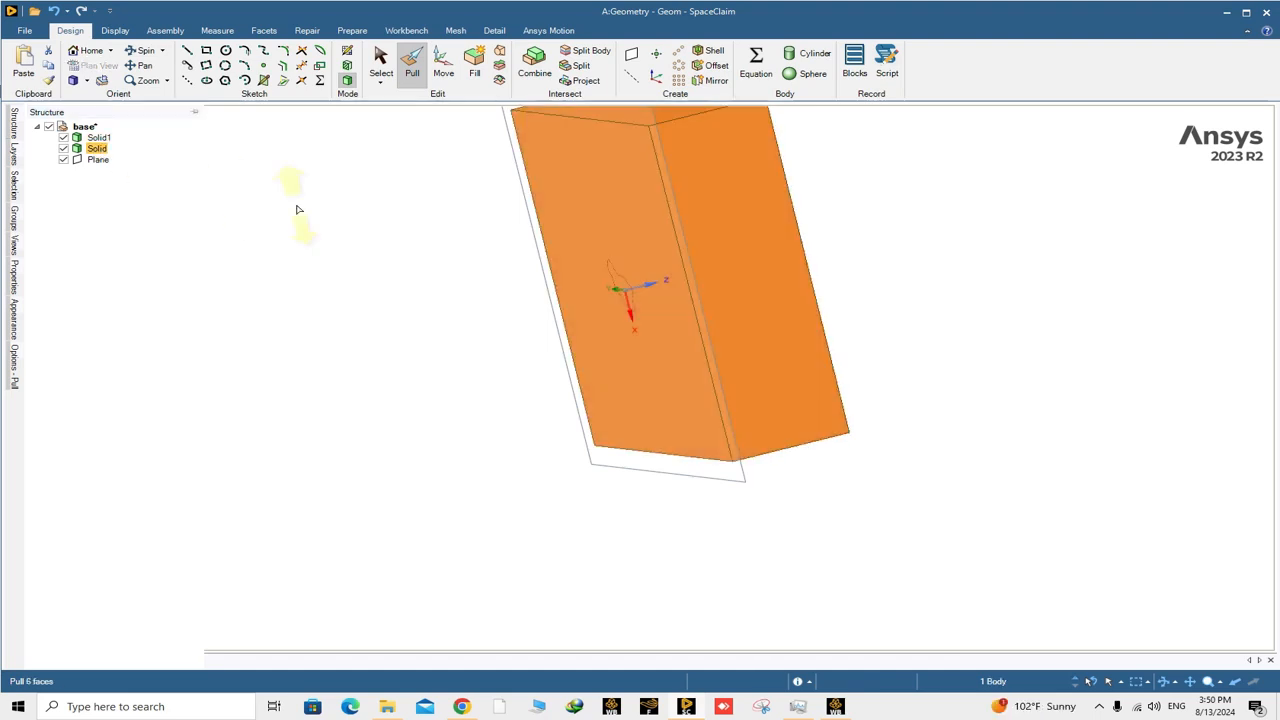
{"action": "left_click", "coordinate": [377, 229]}
{"action": "left_click", "coordinate": [381, 62]}
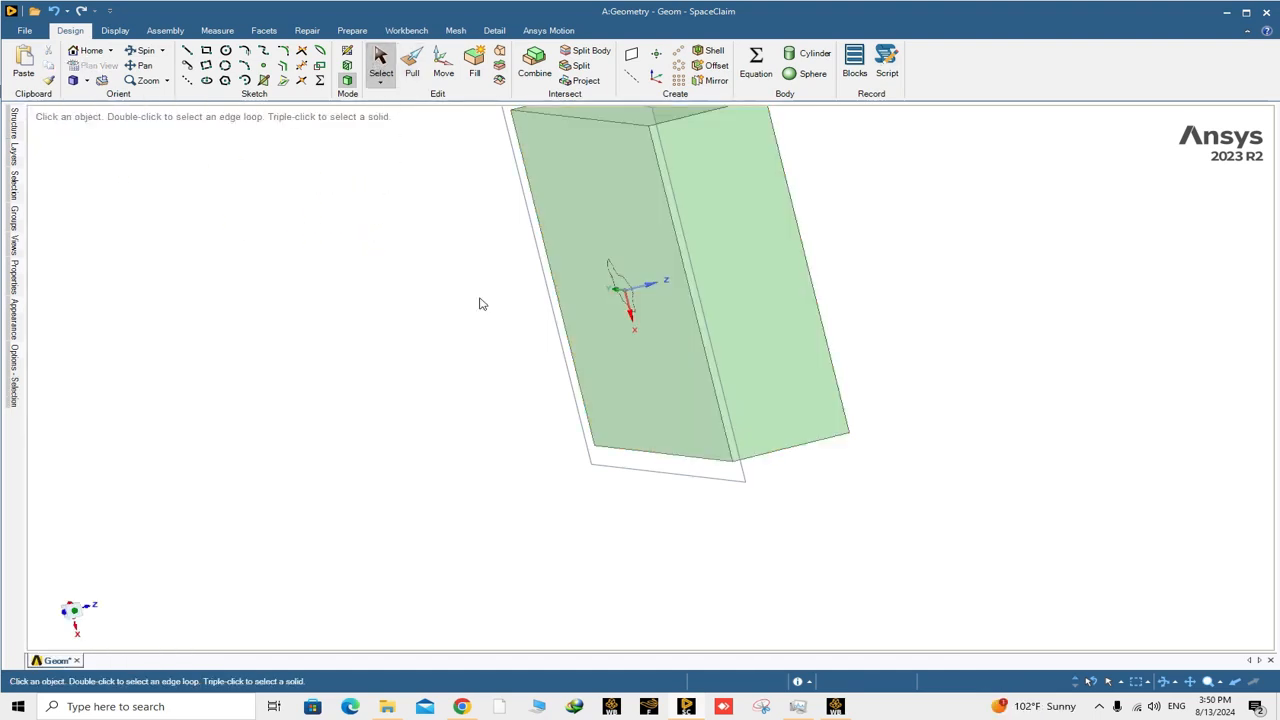
{"action": "middle_click_drag", "start_coordinate": [482, 302], "coordinate": [597, 289]}
{"action": "left_click", "coordinate": [725, 283]}
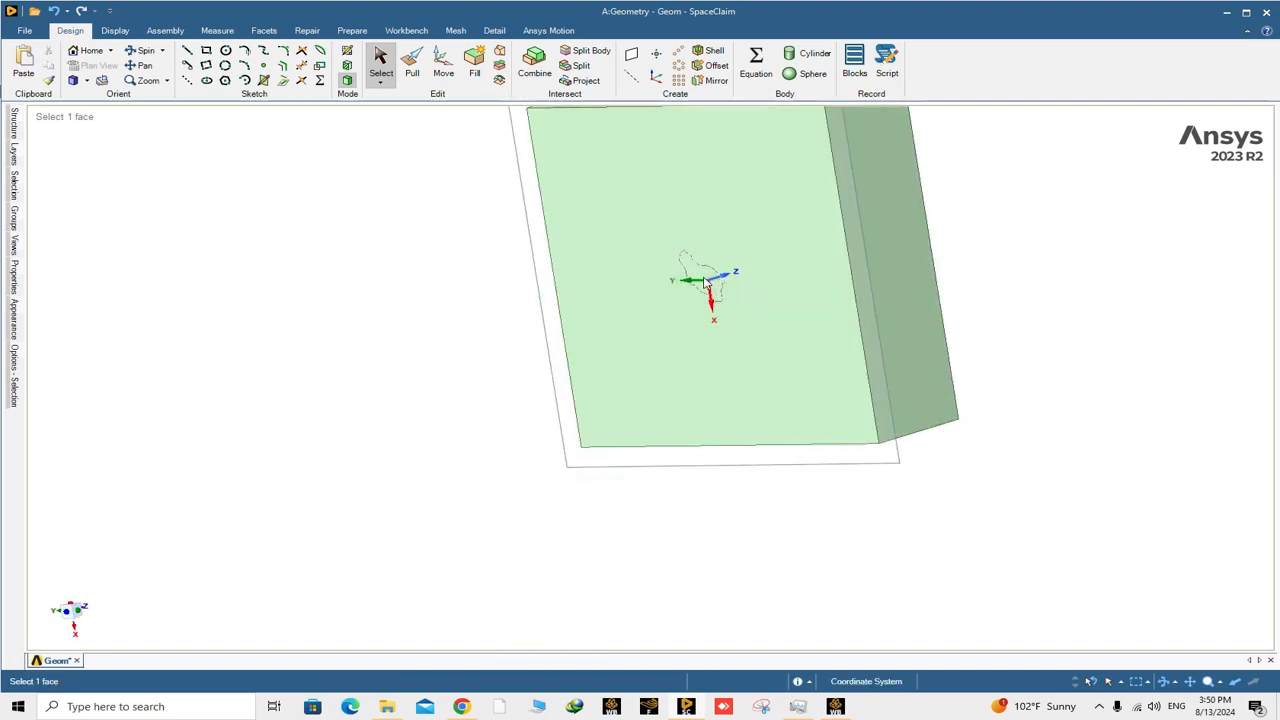
Examine the block and the mountain outline on its base from several angles.
{"action": "middle_click_drag", "start_coordinate": [738, 287], "coordinate": [559, 327]}
{"action": "left_click", "coordinate": [663, 297]}
{"action": "left_click", "coordinate": [645, 322]}
{"action": "key", "text": "Escape"}
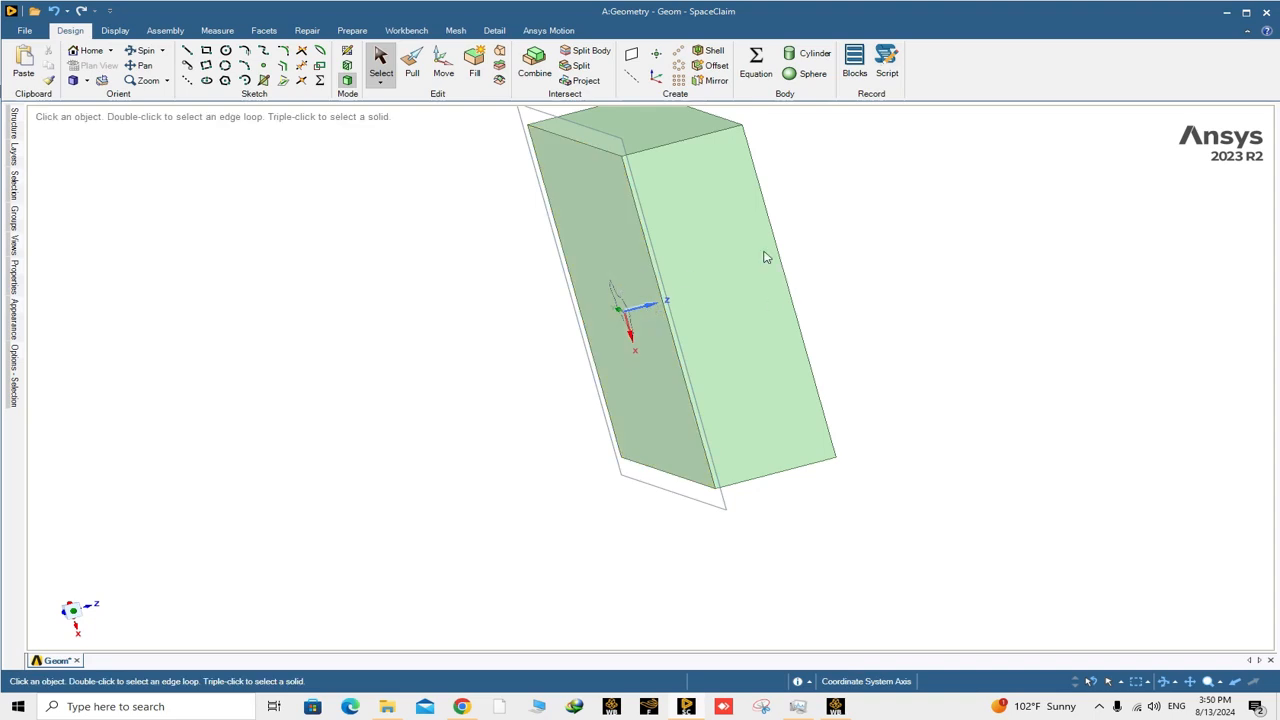
{"action": "left_click", "coordinate": [709, 291]}
{"action": "scroll", "coordinate": [643, 300], "scroll_direction": "up", "scroll_amount": 2}
{"action": "left_click", "coordinate": [603, 313]}
{"action": "scroll", "coordinate": [603, 313], "scroll_direction": "down", "scroll_amount": 2}
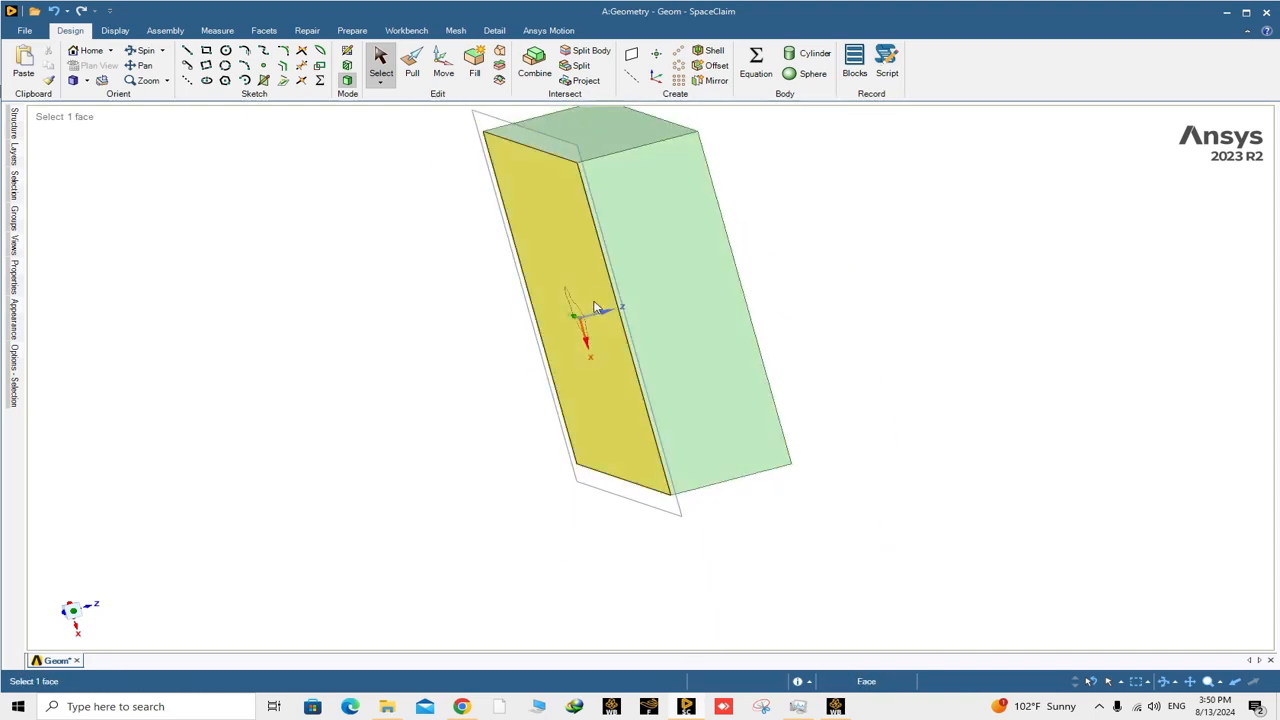
{"action": "middle_click_drag", "start_coordinate": [595, 305], "coordinate": [593, 356], "text": "ctrl"}
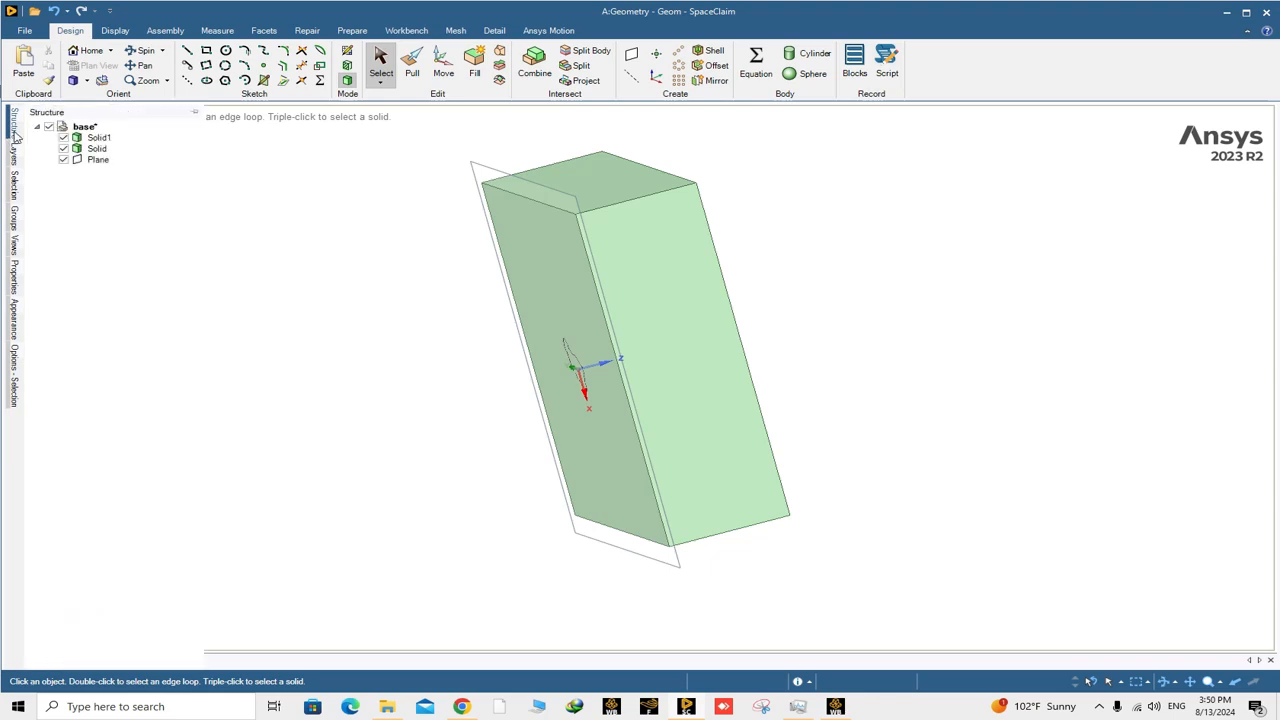
Hide the reference plane around the block in the structure tree.
{"action": "left_click", "coordinate": [568, 207]}
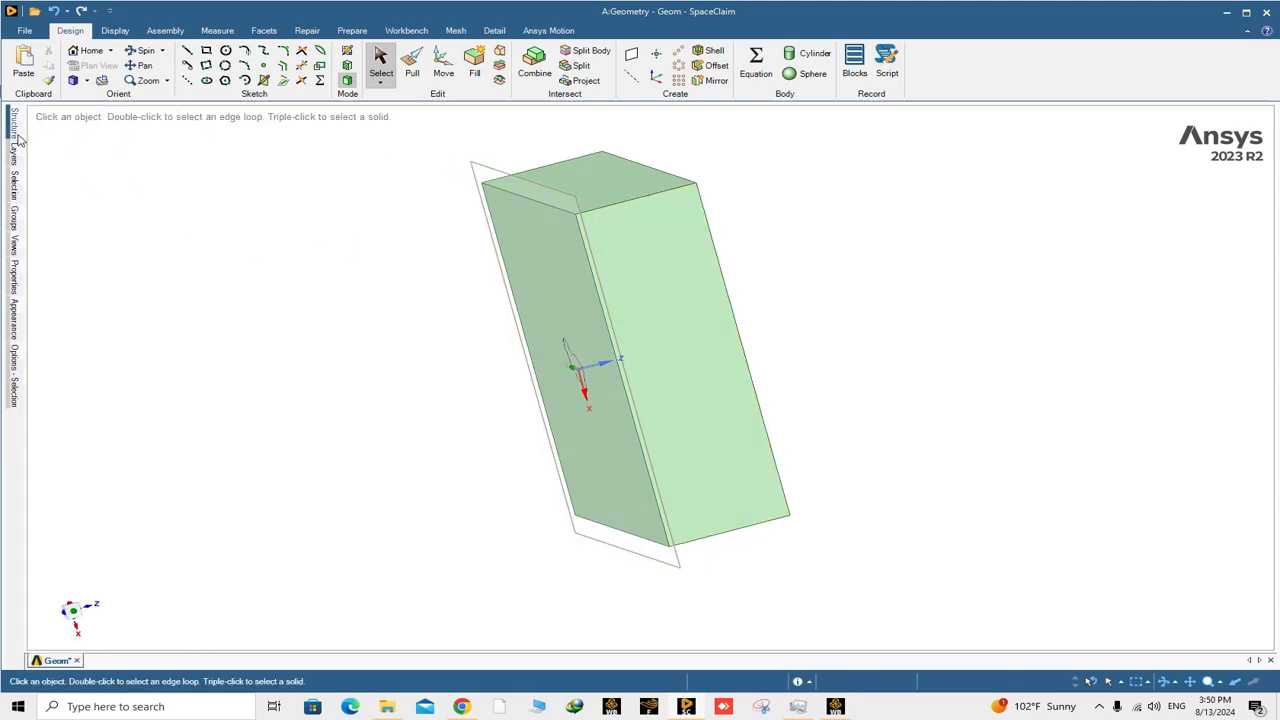
{"action": "left_click", "coordinate": [75, 162]}
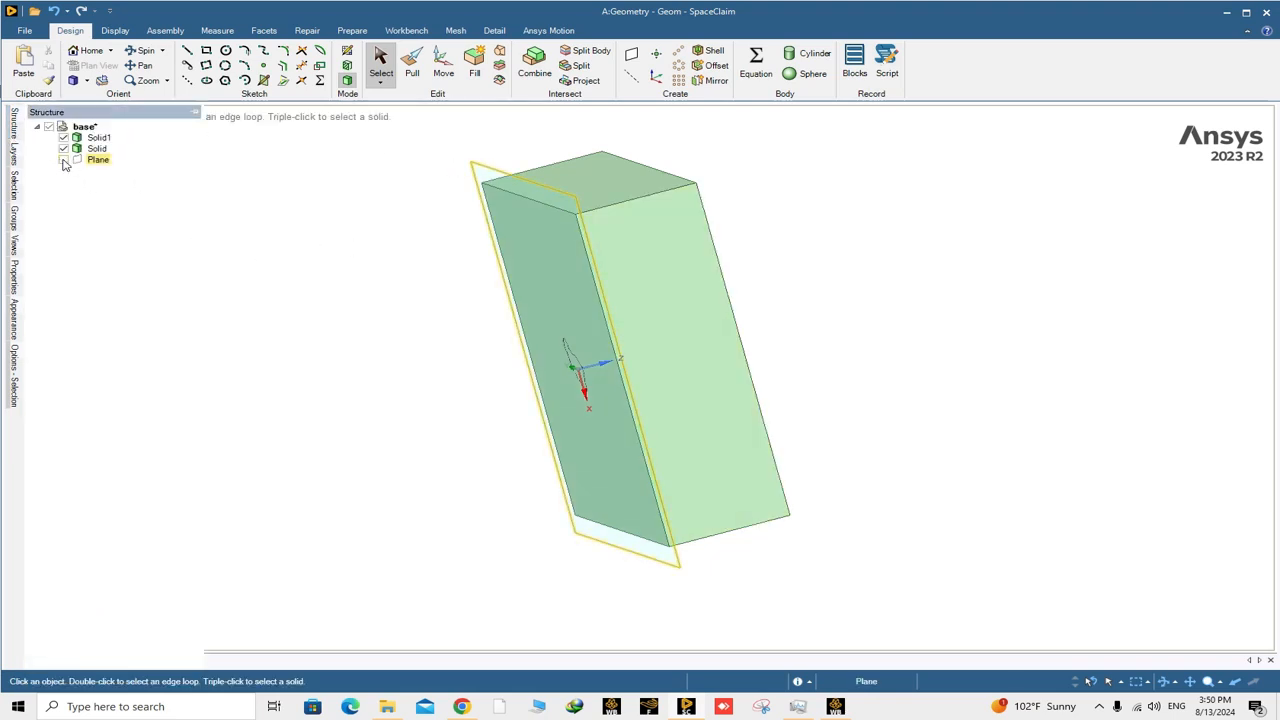
{"action": "left_click", "coordinate": [63, 160]}
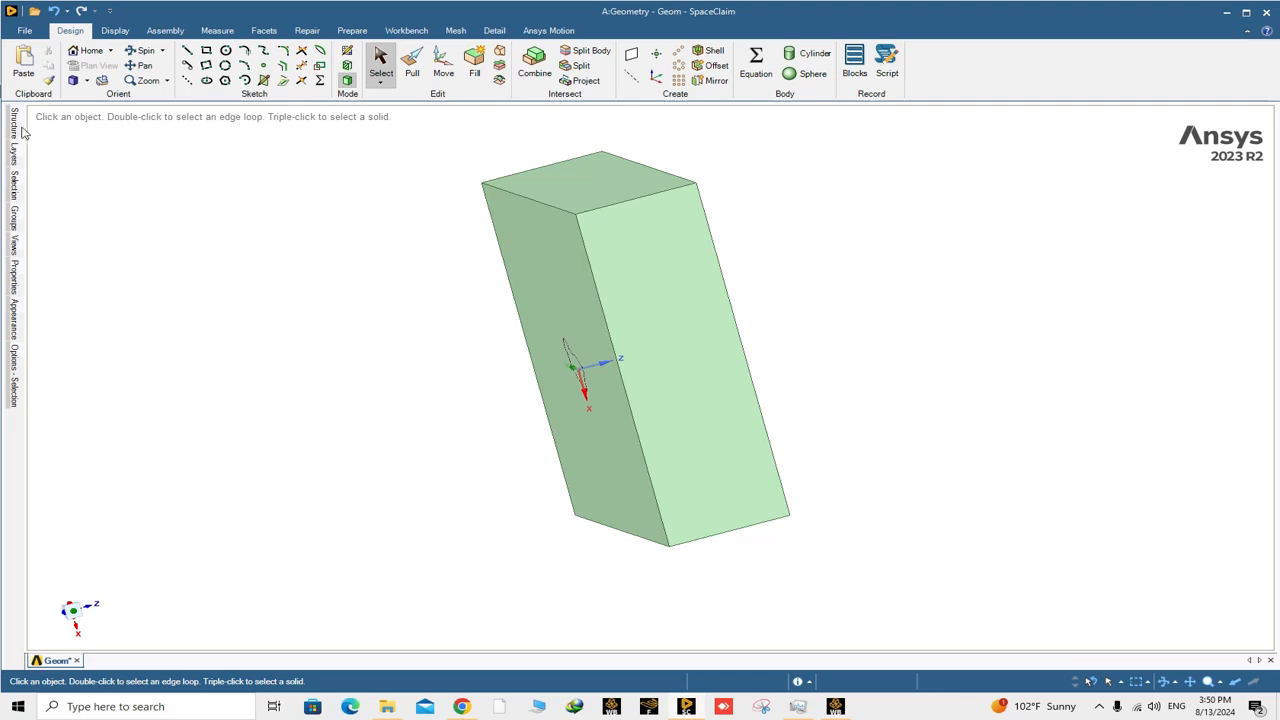
Pull the block's base face about 0.1 m inward to expose the underside of the mountain.
{"action": "left_click", "coordinate": [540, 286]}
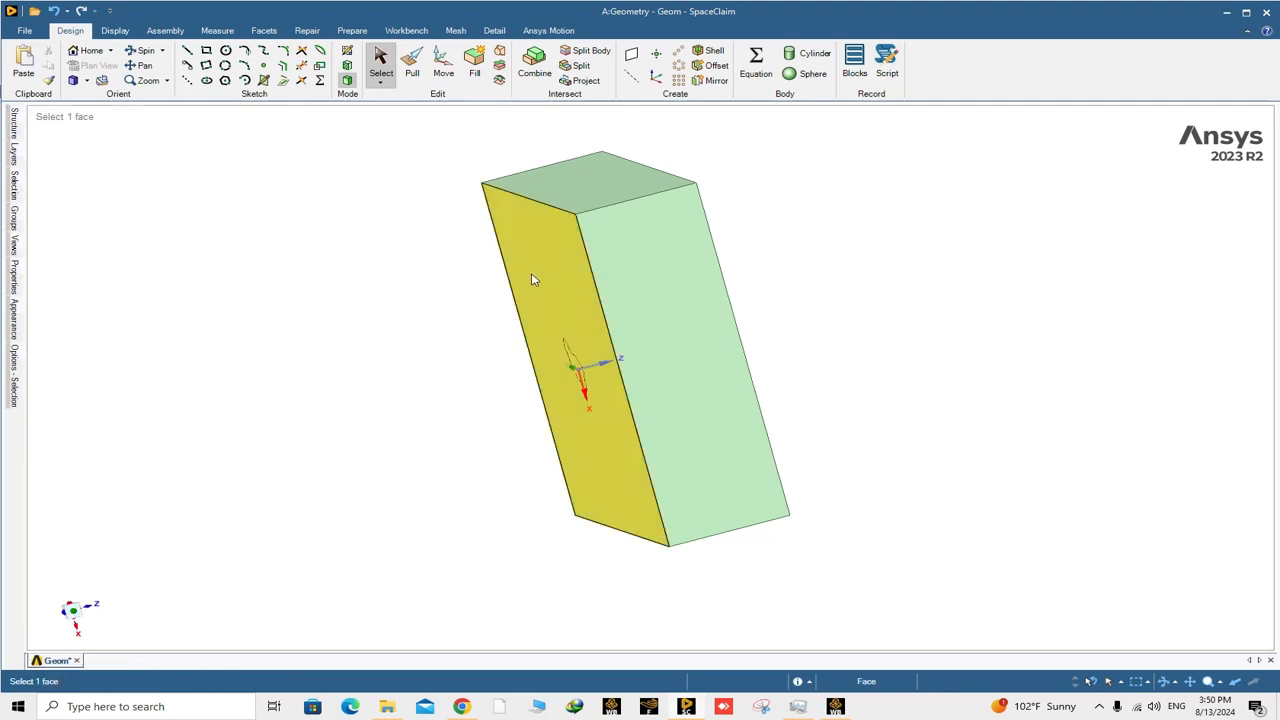
{"action": "left_click", "coordinate": [538, 272]}
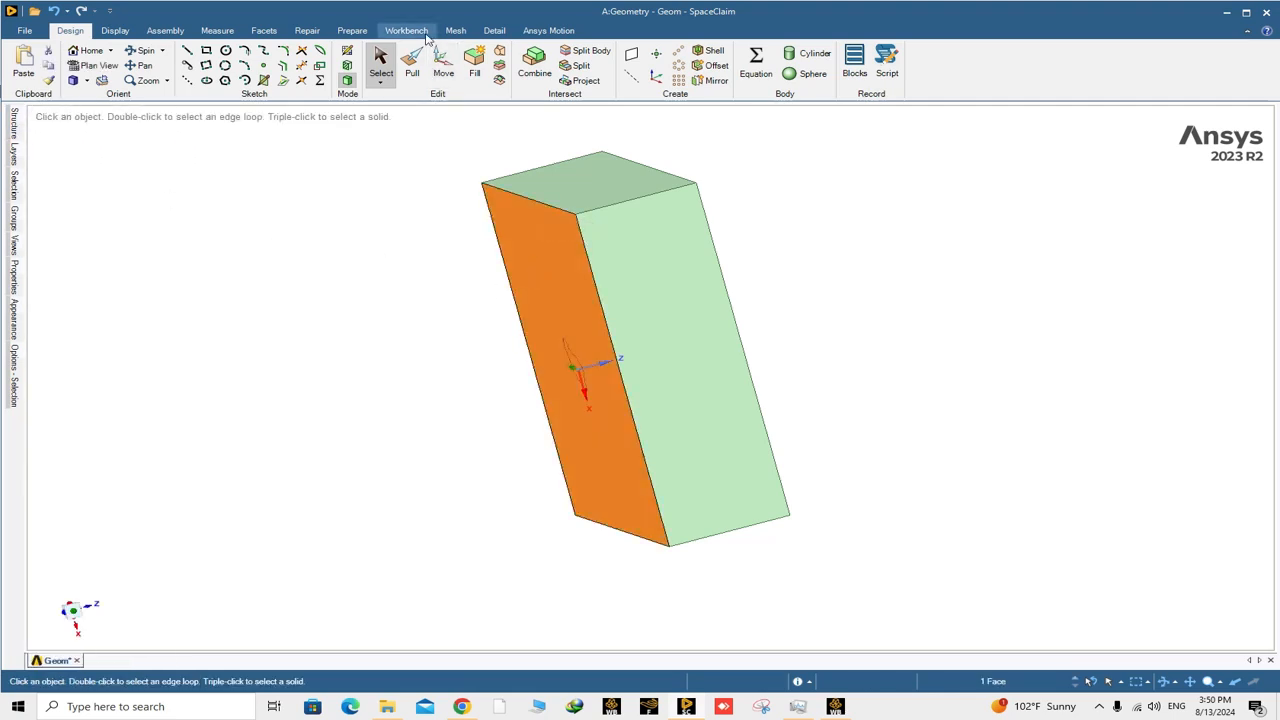
{"action": "left_click", "coordinate": [412, 65]}
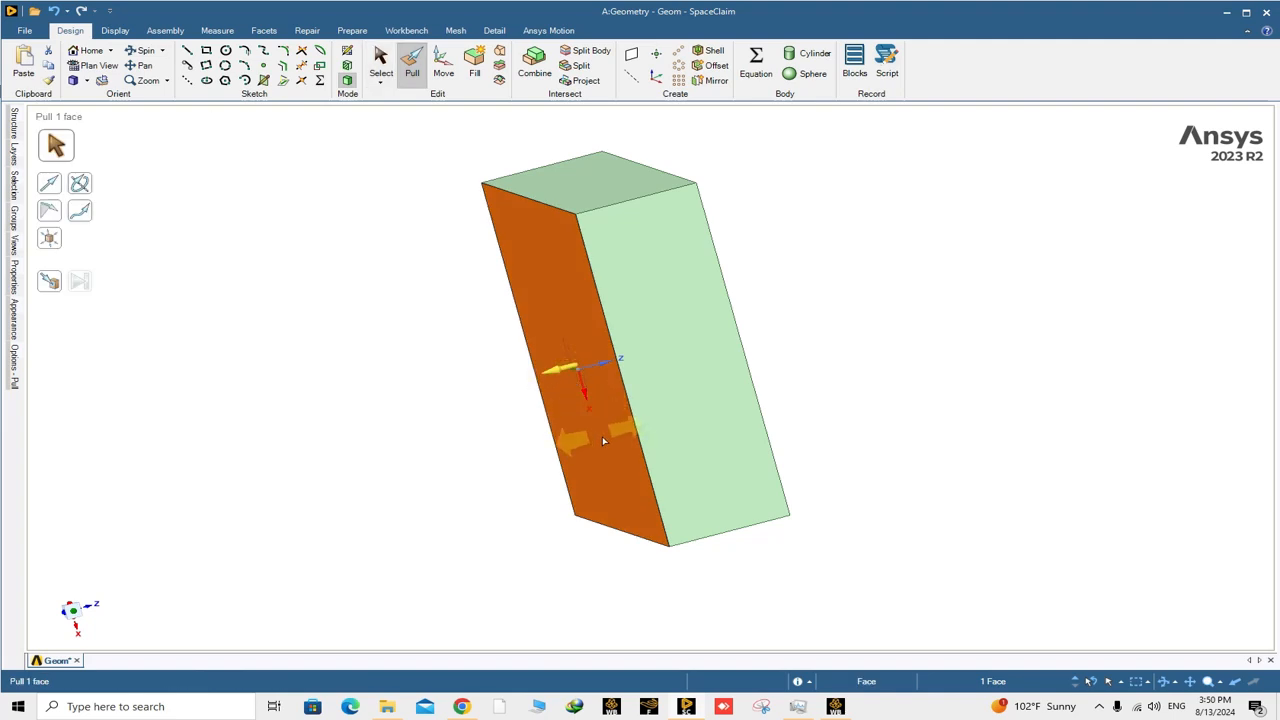
{"action": "scroll", "coordinate": [590, 436], "scroll_direction": "up", "scroll_amount": 3}
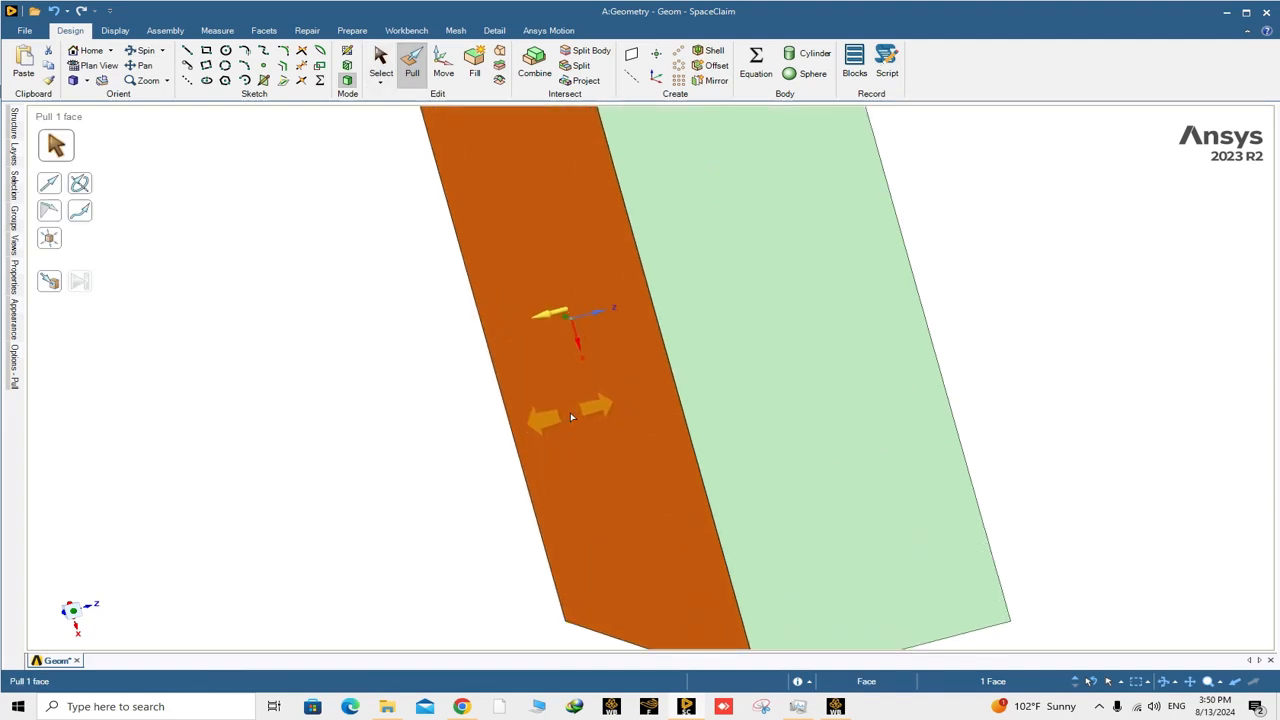
{"action": "right_click", "coordinate": [570, 412]}
{"action": "left_click", "coordinate": [618, 433]}
{"action": "scroll", "coordinate": [564, 398], "scroll_direction": "up", "scroll_amount": 2}
{"action": "scroll", "coordinate": [572, 396], "scroll_direction": "down", "scroll_amount": 2}
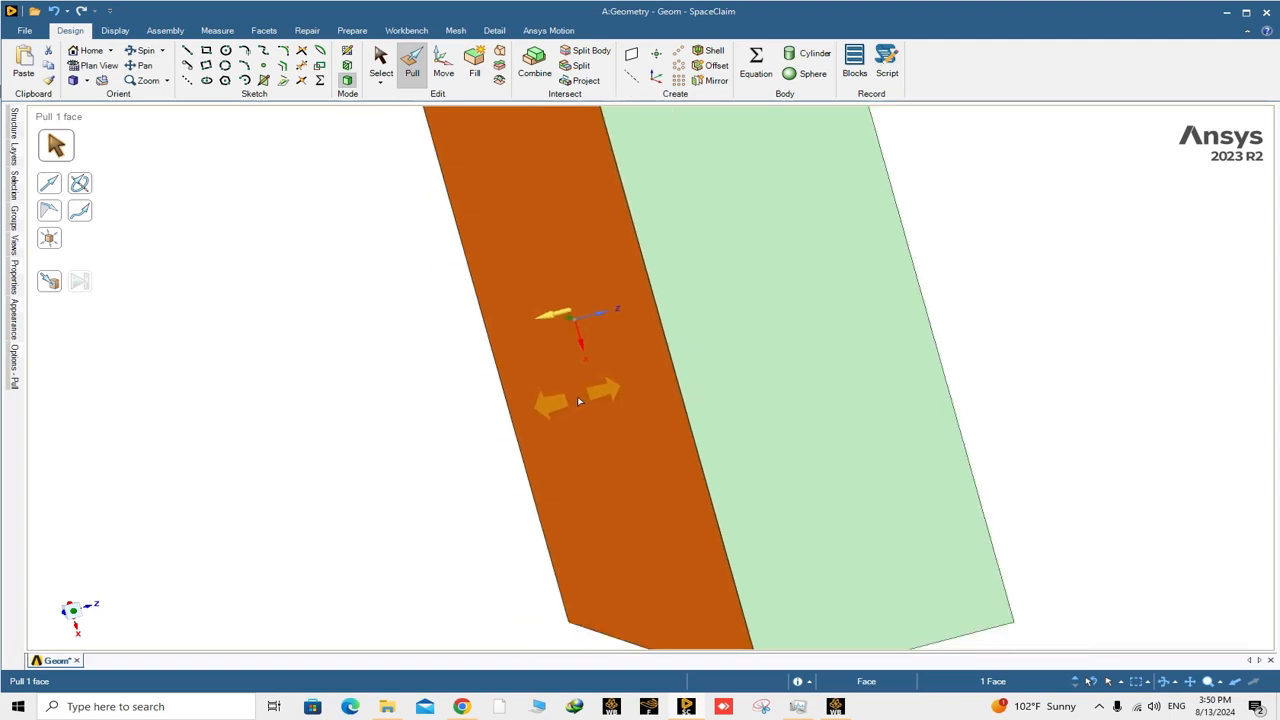
{"action": "left_click_drag", "start_coordinate": [577, 397], "coordinate": [583, 397]}
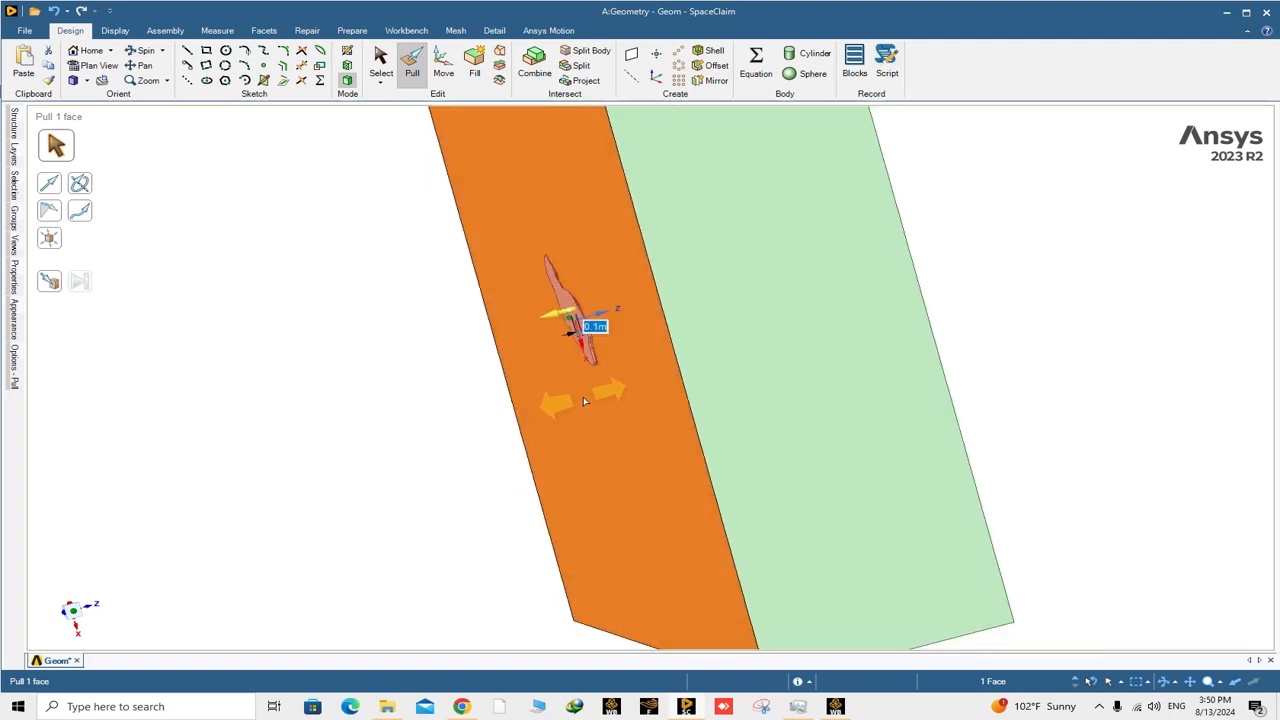
Pull the block's base face up to the mountain's flat underside so both faces are flush.
{"action": "left_click", "coordinate": [49, 281]}
{"action": "scroll", "coordinate": [628, 328], "scroll_direction": "up", "scroll_amount": 2}
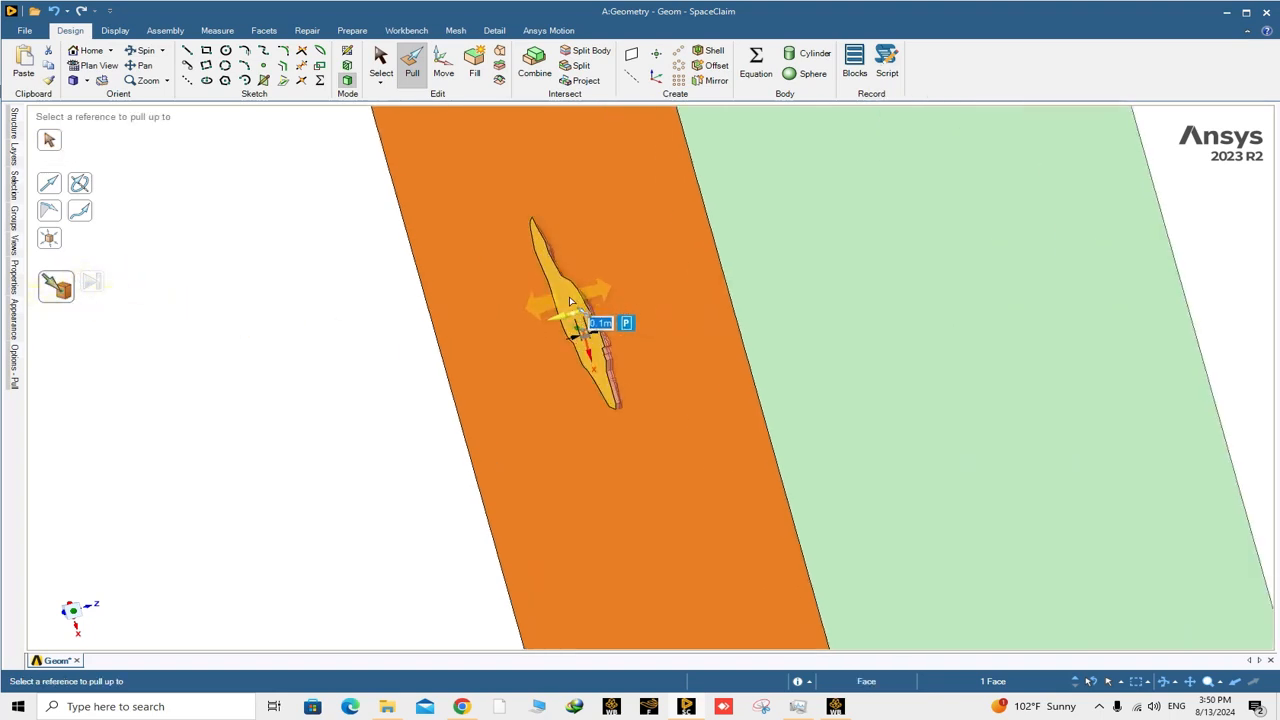
{"action": "scroll", "coordinate": [570, 302], "scroll_direction": "up", "scroll_amount": 2}
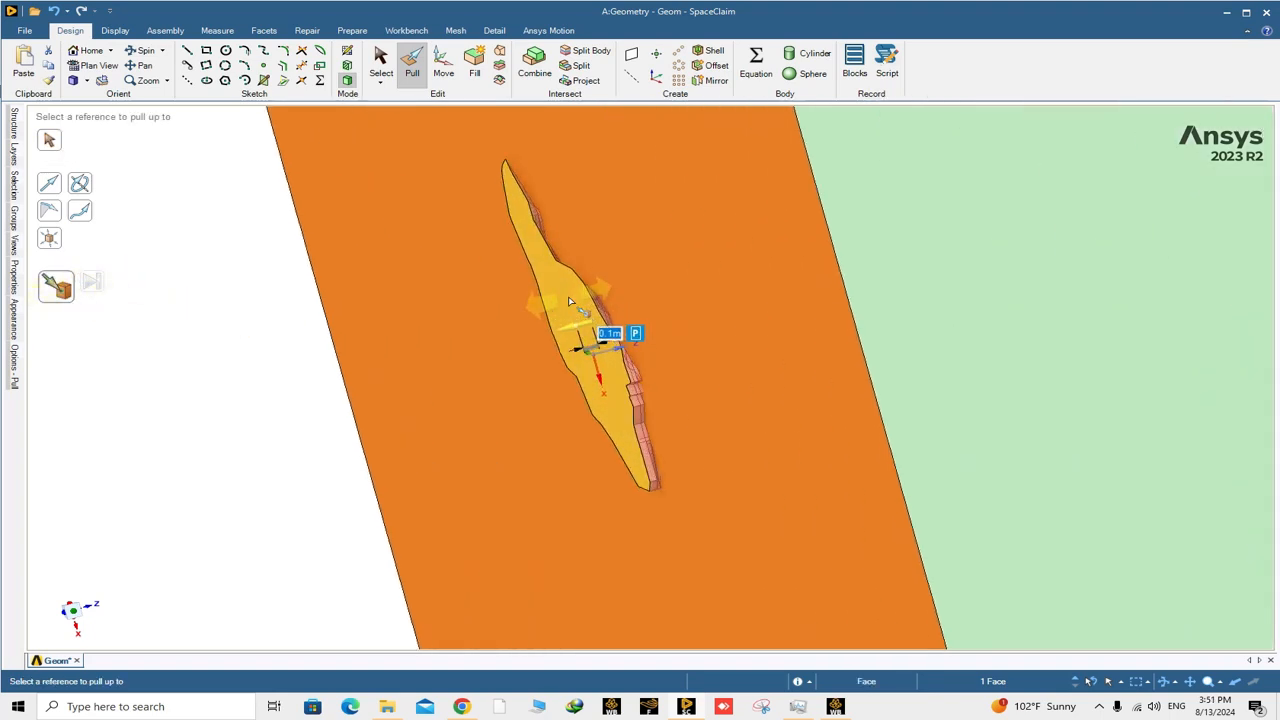
{"action": "left_click", "coordinate": [568, 300]}
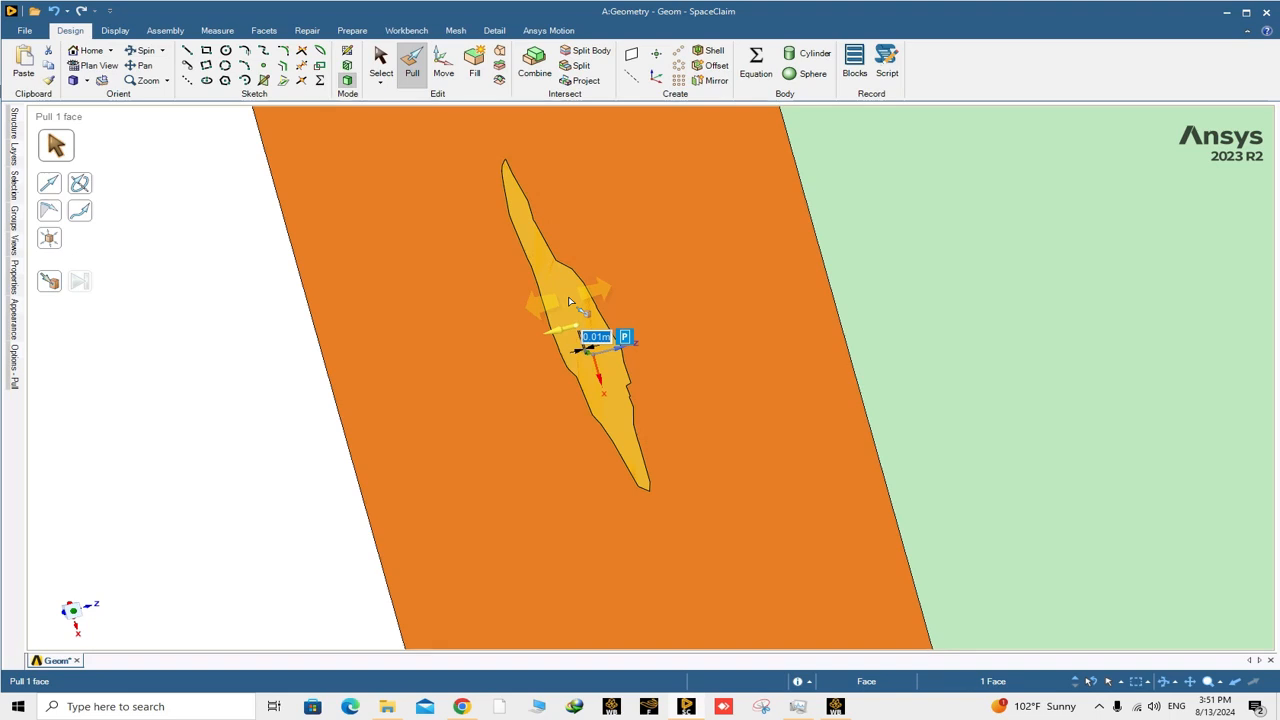
{"action": "scroll", "coordinate": [590, 311], "scroll_direction": "down", "scroll_amount": 6}
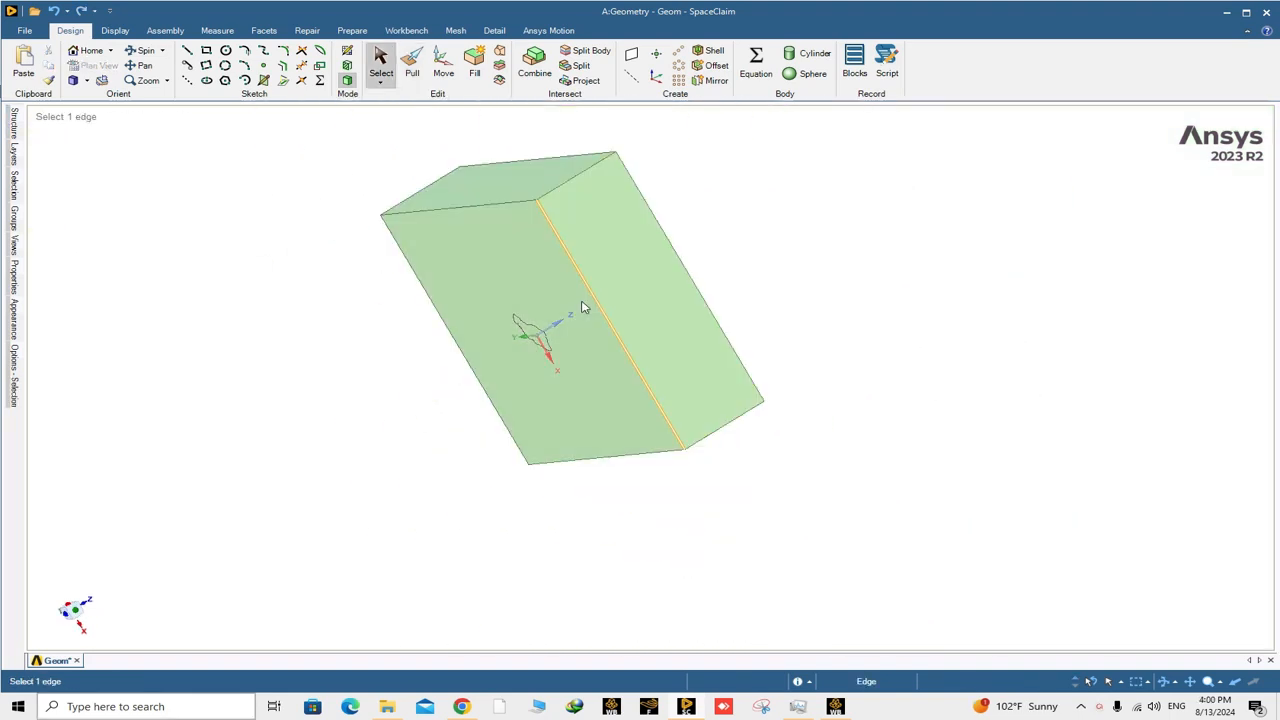
Cut the block with the Combine tool, using the mountain body Solid1 as the cutter.
{"action": "scroll", "coordinate": [530, 287], "scroll_direction": "up", "scroll_amount": 2}
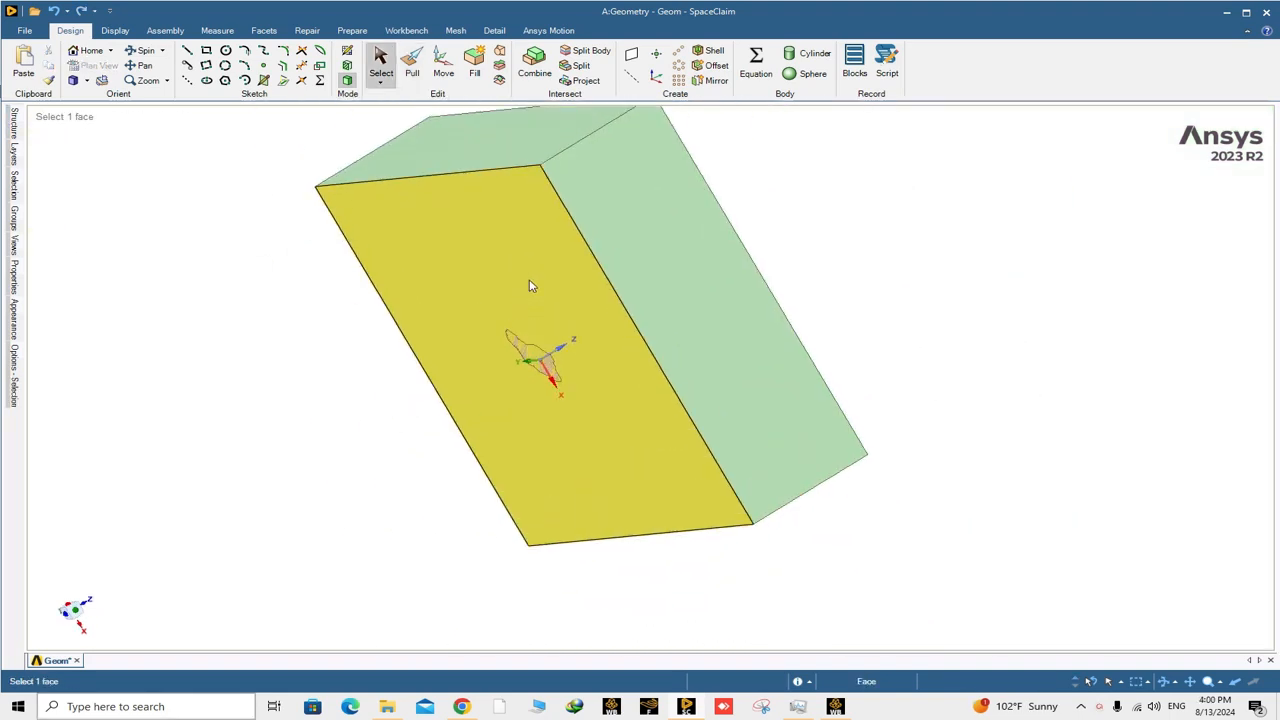
{"action": "left_click", "coordinate": [534, 62]}
{"action": "left_click", "coordinate": [462, 191]}
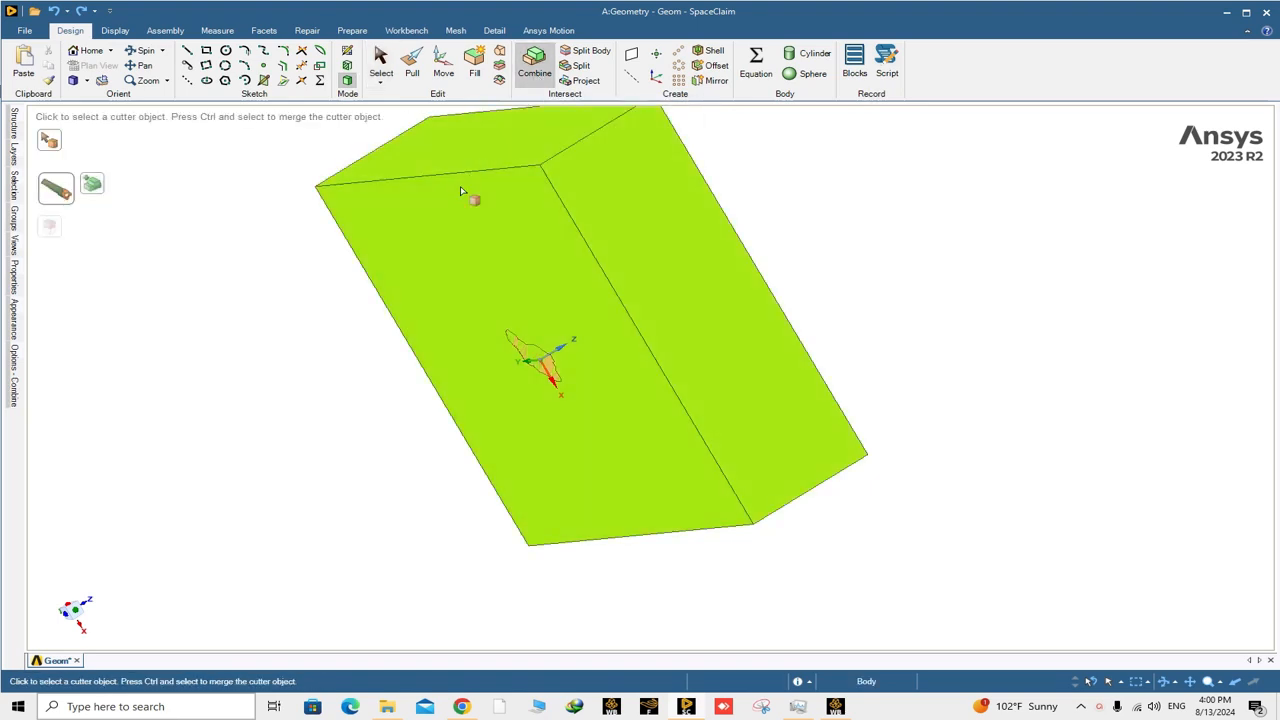
{"action": "mouse_move", "coordinate": [14, 127]}
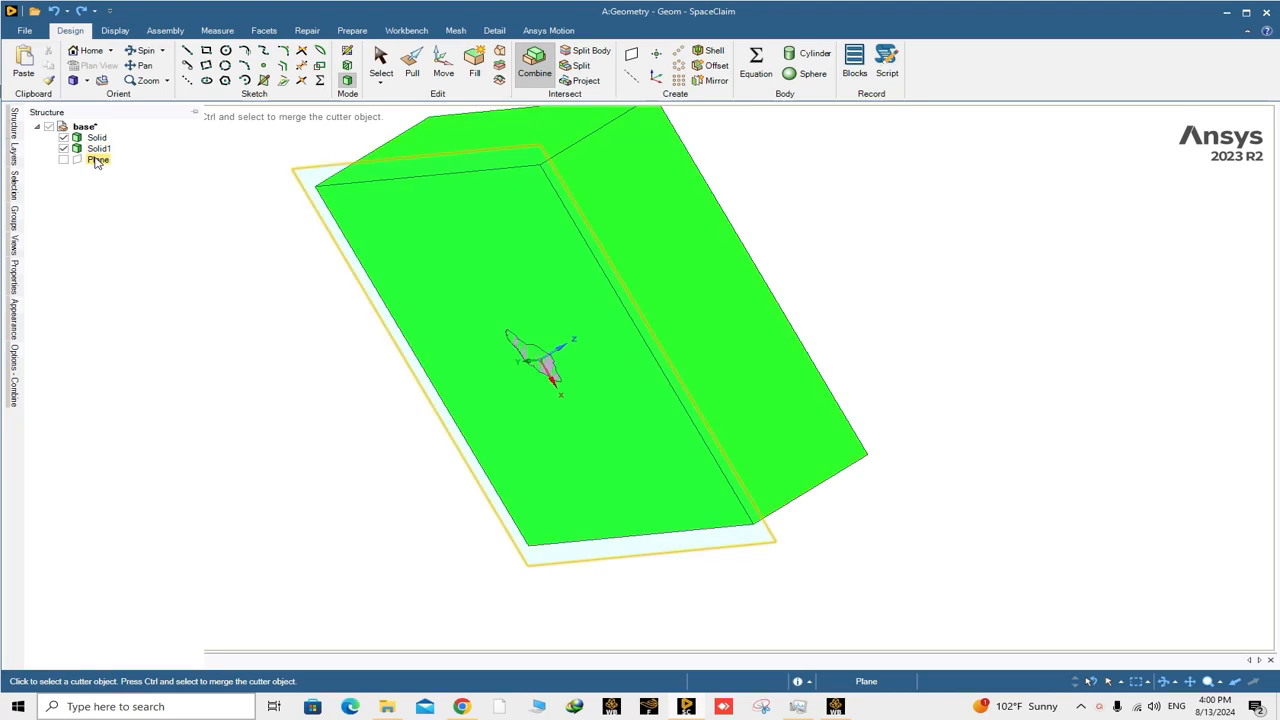
{"action": "middle_click_drag", "start_coordinate": [377, 297], "coordinate": [396, 327]}
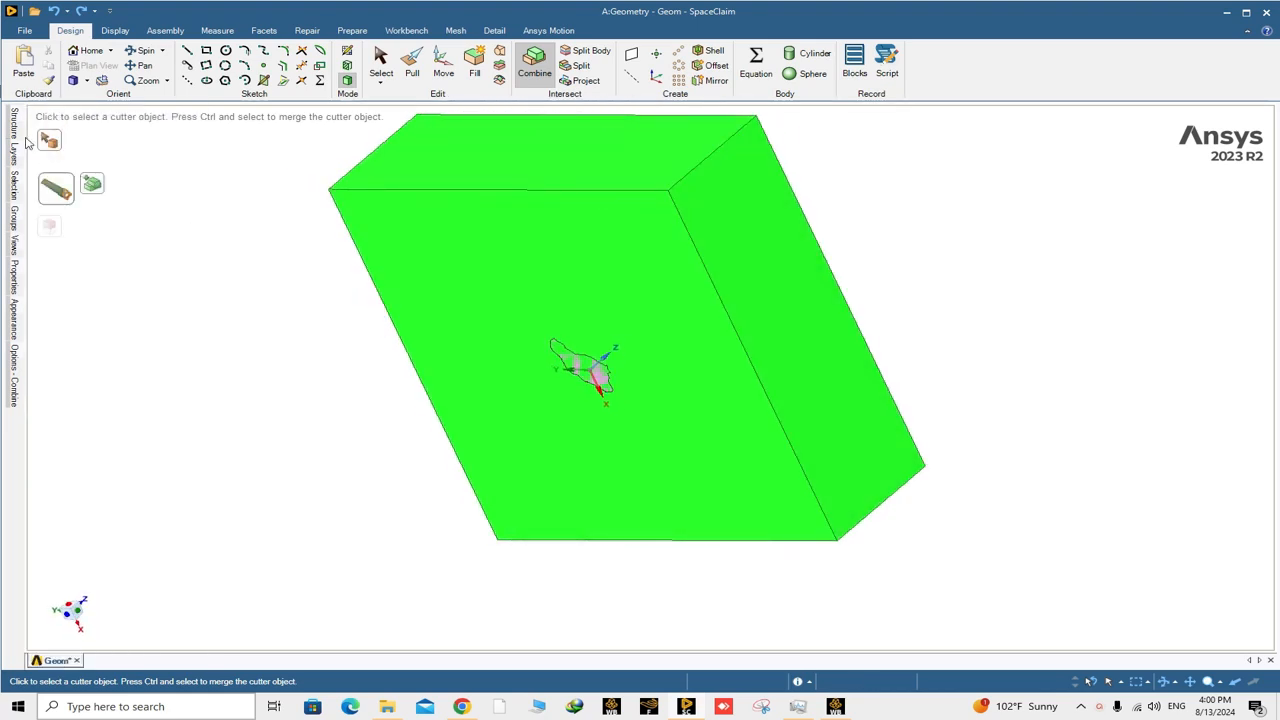
{"action": "mouse_move", "coordinate": [14, 126]}
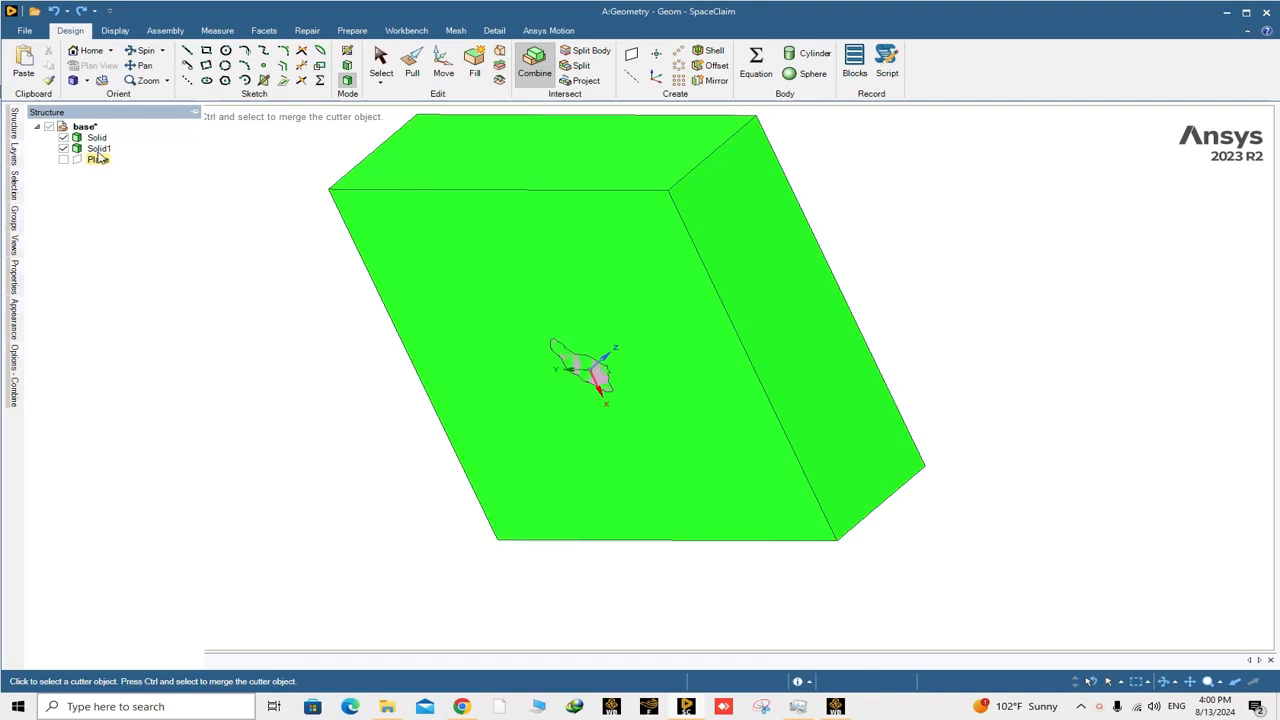
{"action": "left_click", "coordinate": [99, 148]}
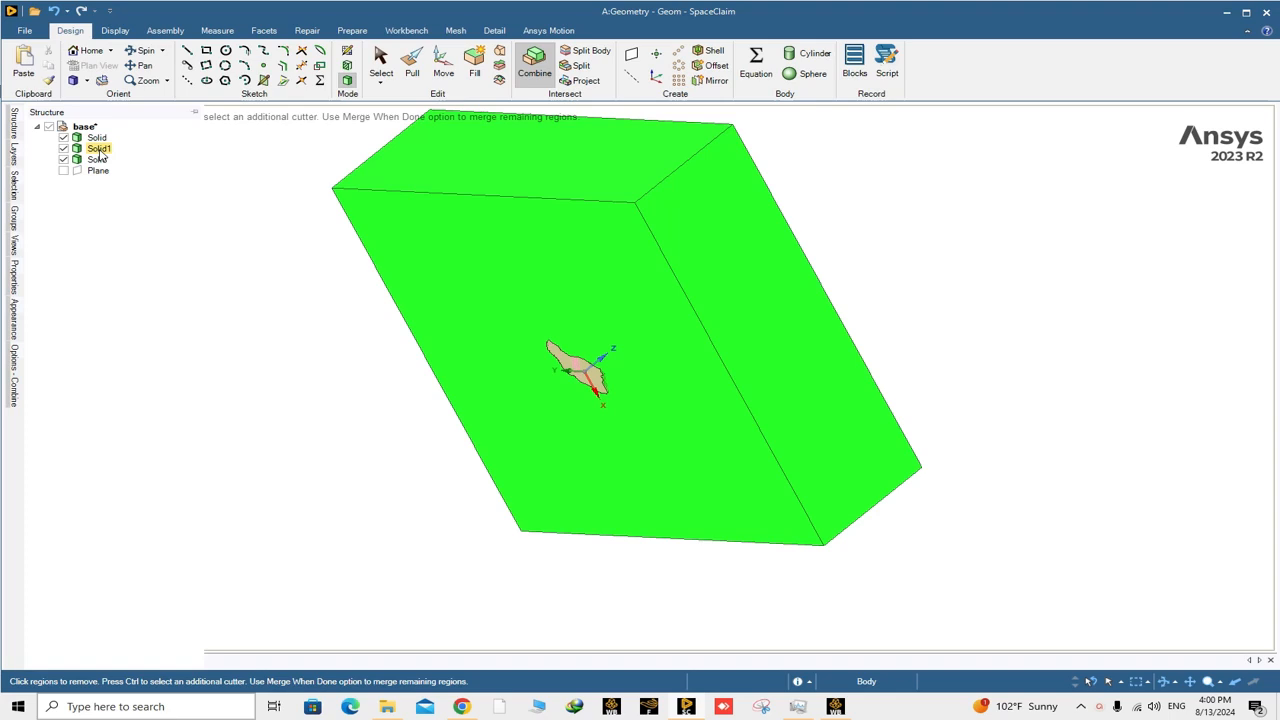
Delete the mountain body Solid1 and the leftover cut-out solid inside the block, keeping only the outer block.
{"action": "right_click", "coordinate": [99, 151]}
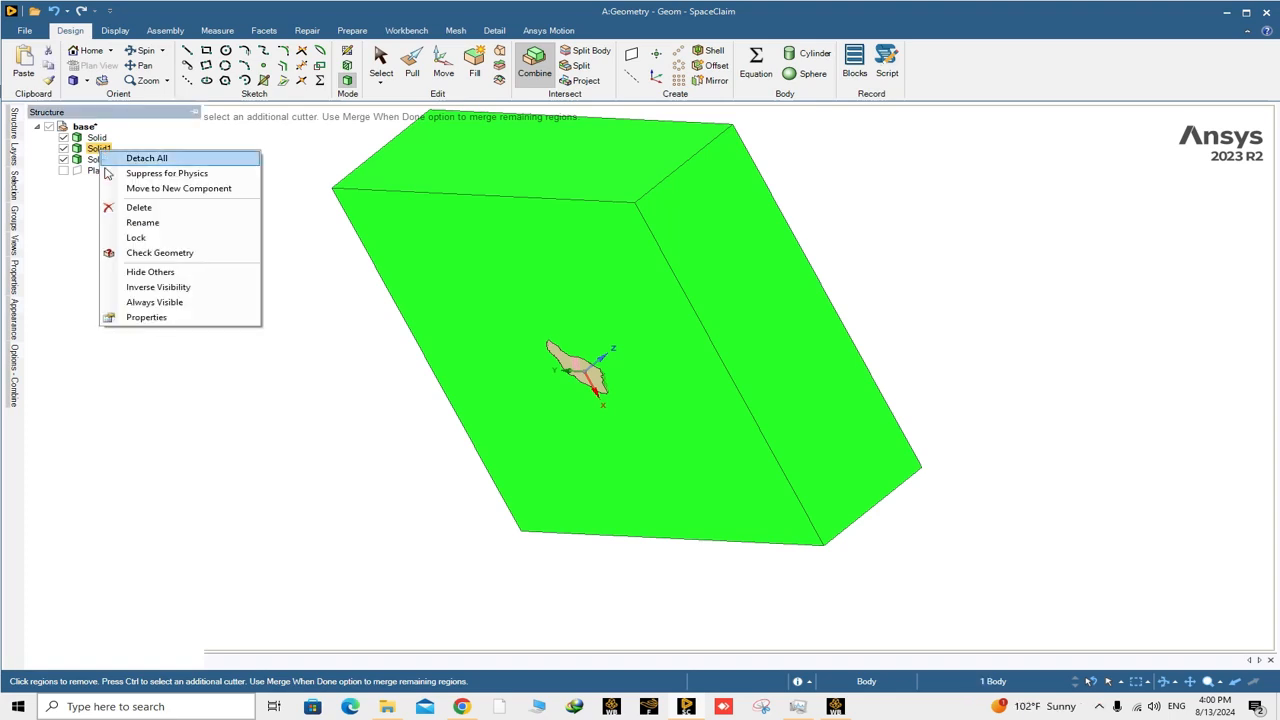
{"action": "left_click", "coordinate": [125, 210]}
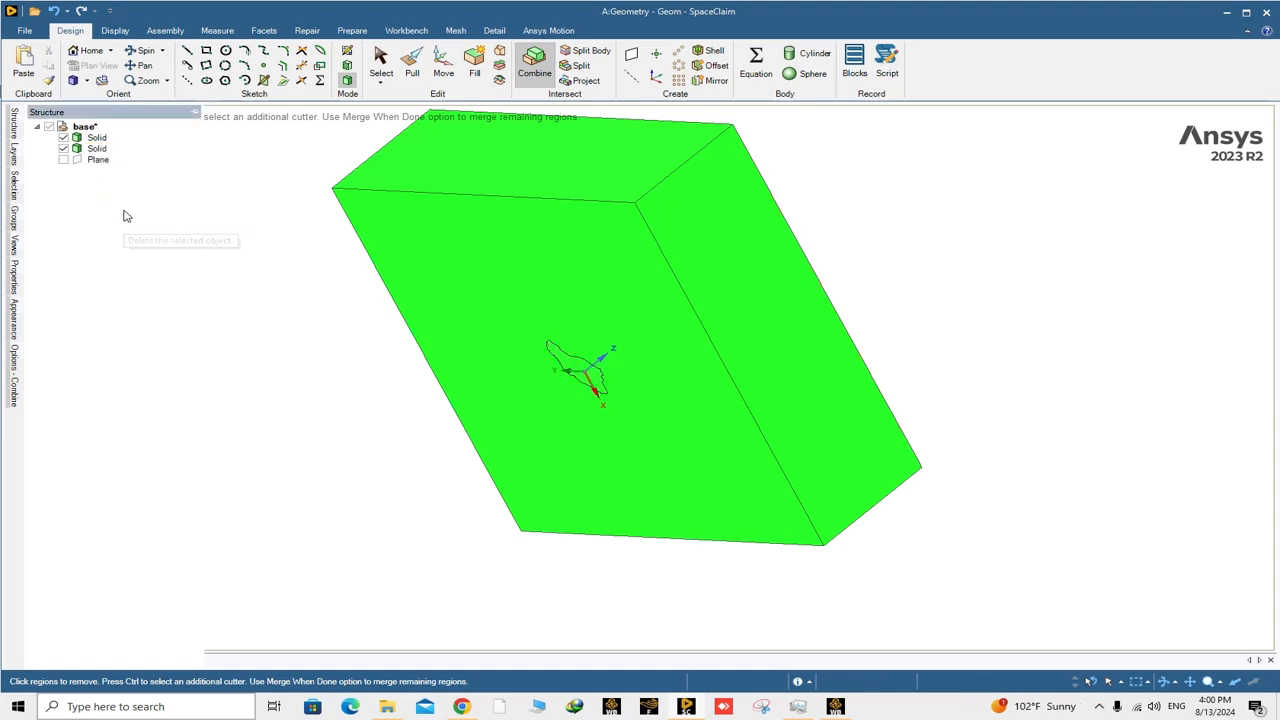
{"action": "right_click", "coordinate": [90, 150]}
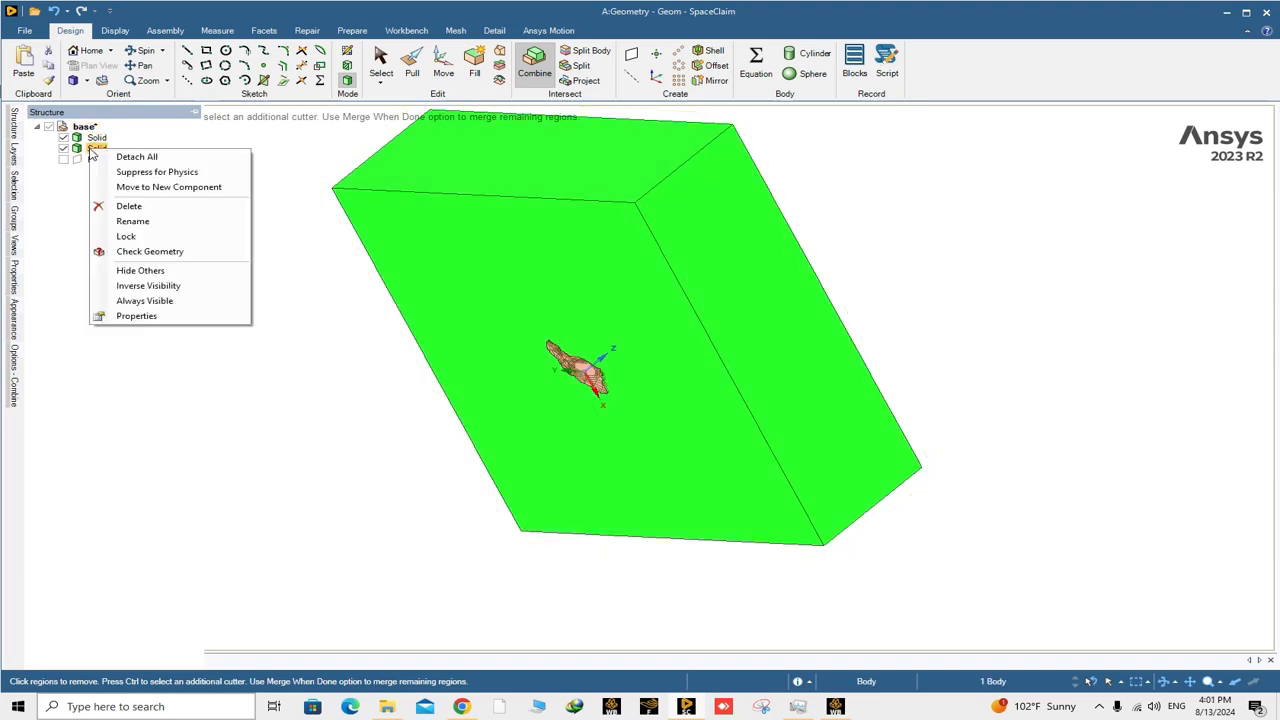
{"action": "left_click", "coordinate": [121, 210]}
{"action": "key", "text": "Escape"}
Examine the mountain-shaped cavity in the block's base up close and from several angles.
{"action": "scroll", "coordinate": [774, 326], "scroll_direction": "down", "scroll_amount": 3}
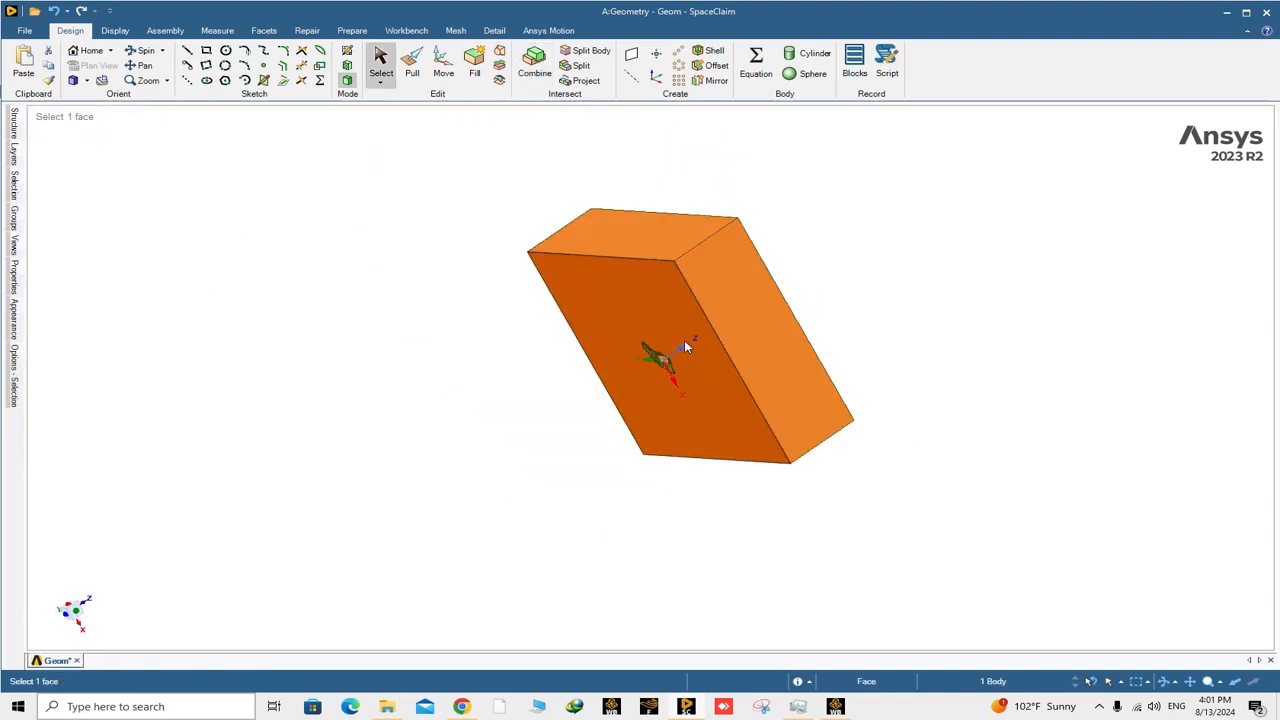
{"action": "scroll", "coordinate": [685, 336], "scroll_direction": "up", "scroll_amount": 4}
{"action": "middle_click_drag", "start_coordinate": [644, 362], "coordinate": [675, 422]}
{"action": "scroll", "coordinate": [614, 379], "scroll_direction": "up", "scroll_amount": 3}
{"action": "scroll", "coordinate": [611, 370], "scroll_direction": "up", "scroll_amount": 4}
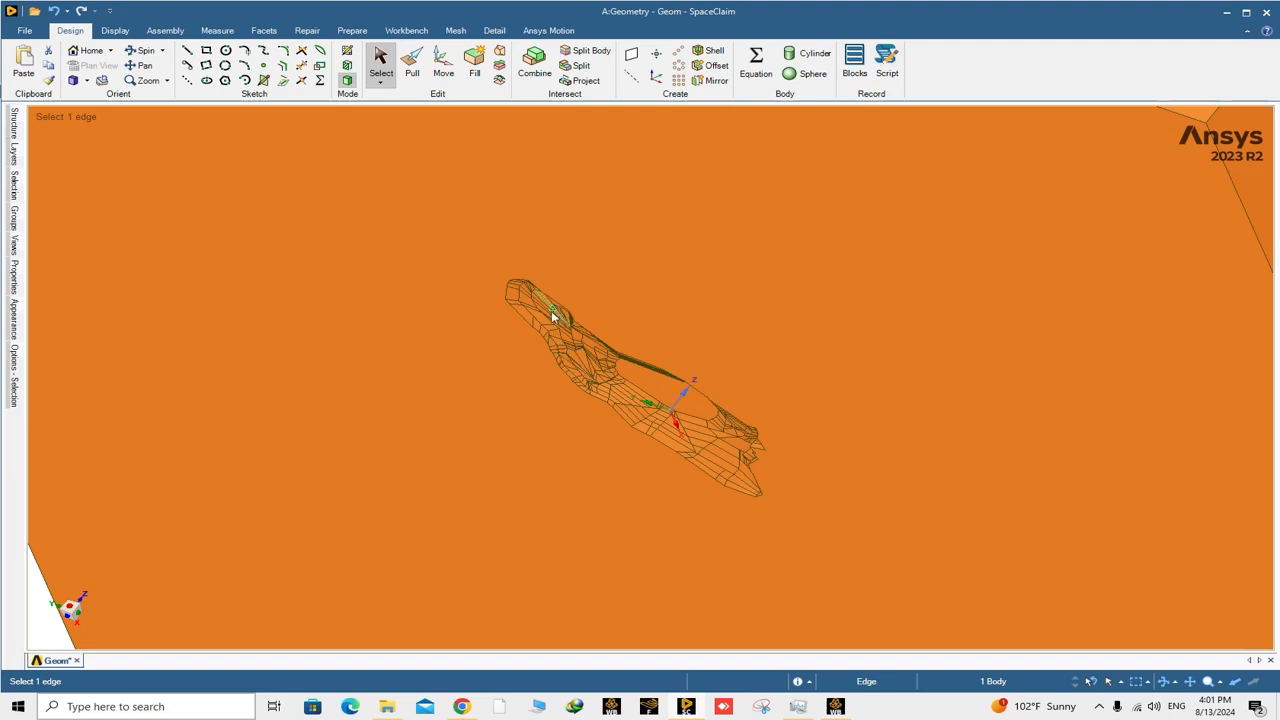
{"action": "scroll", "coordinate": [600, 374], "scroll_direction": "down", "scroll_amount": 3}
{"action": "middle_click_drag", "start_coordinate": [605, 377], "coordinate": [686, 357]}
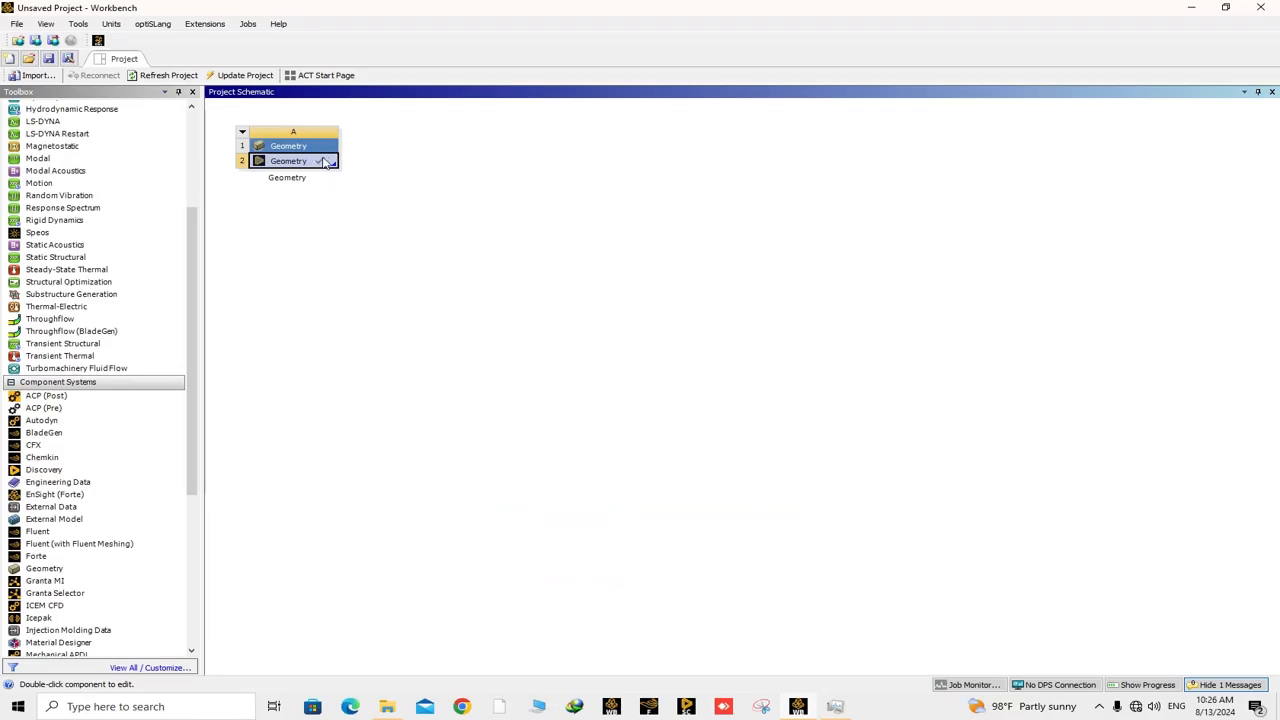
Switch to Workbench, add a Mesh component system beside the Geometry system and link the geometry to it.
{"action": "scroll", "coordinate": [160, 545], "scroll_direction": "down", "scroll_amount": 3}
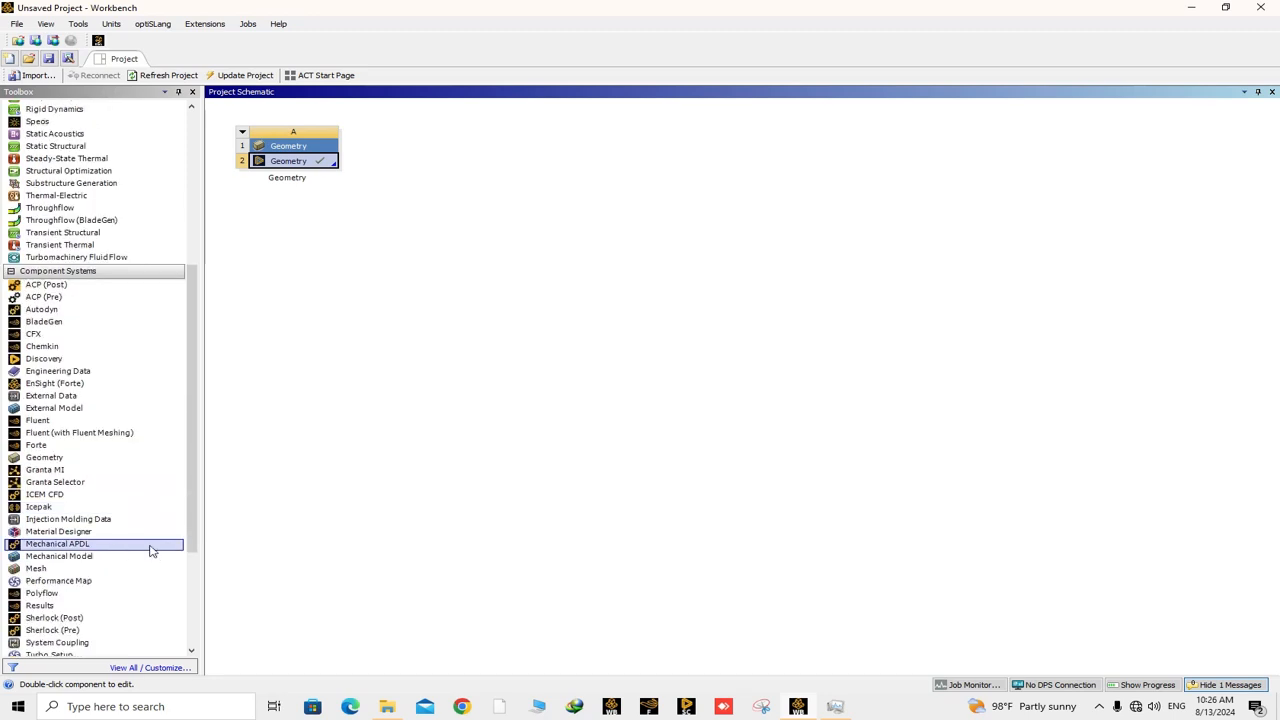
{"action": "scroll", "coordinate": [45, 560], "scroll_direction": "down", "scroll_amount": 1}
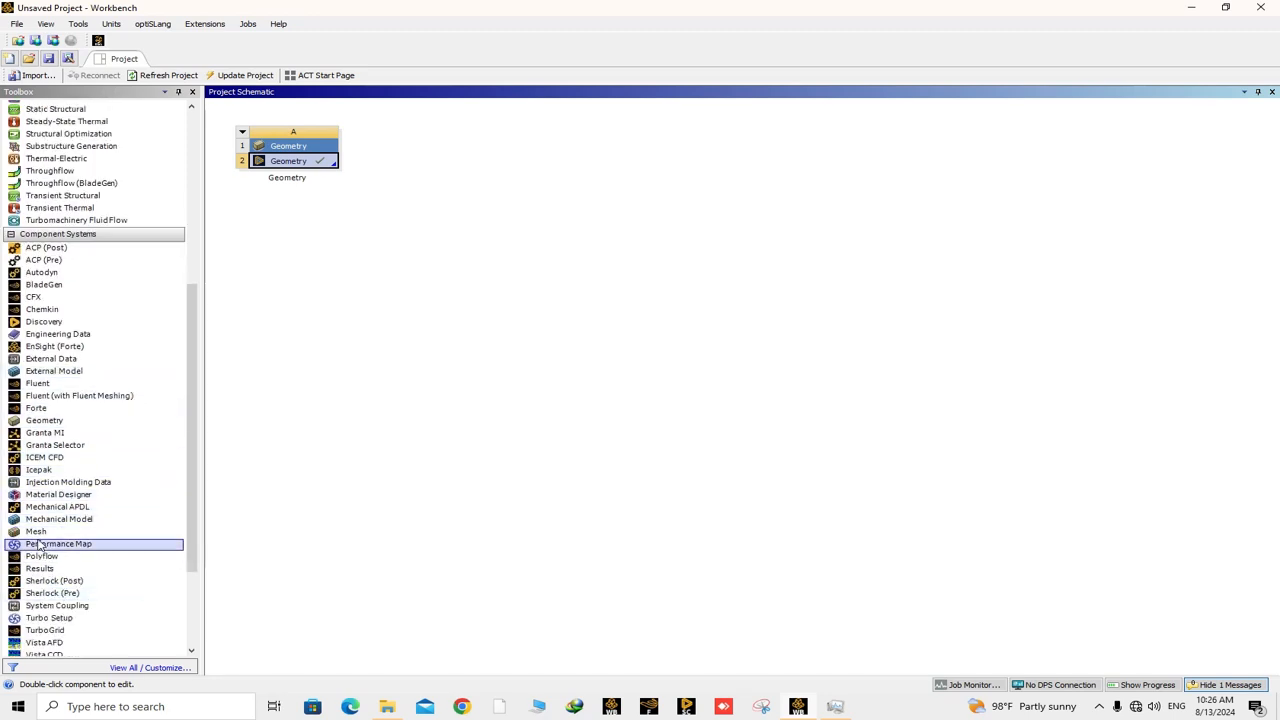
{"action": "left_click_drag", "start_coordinate": [36, 532], "coordinate": [457, 183]}
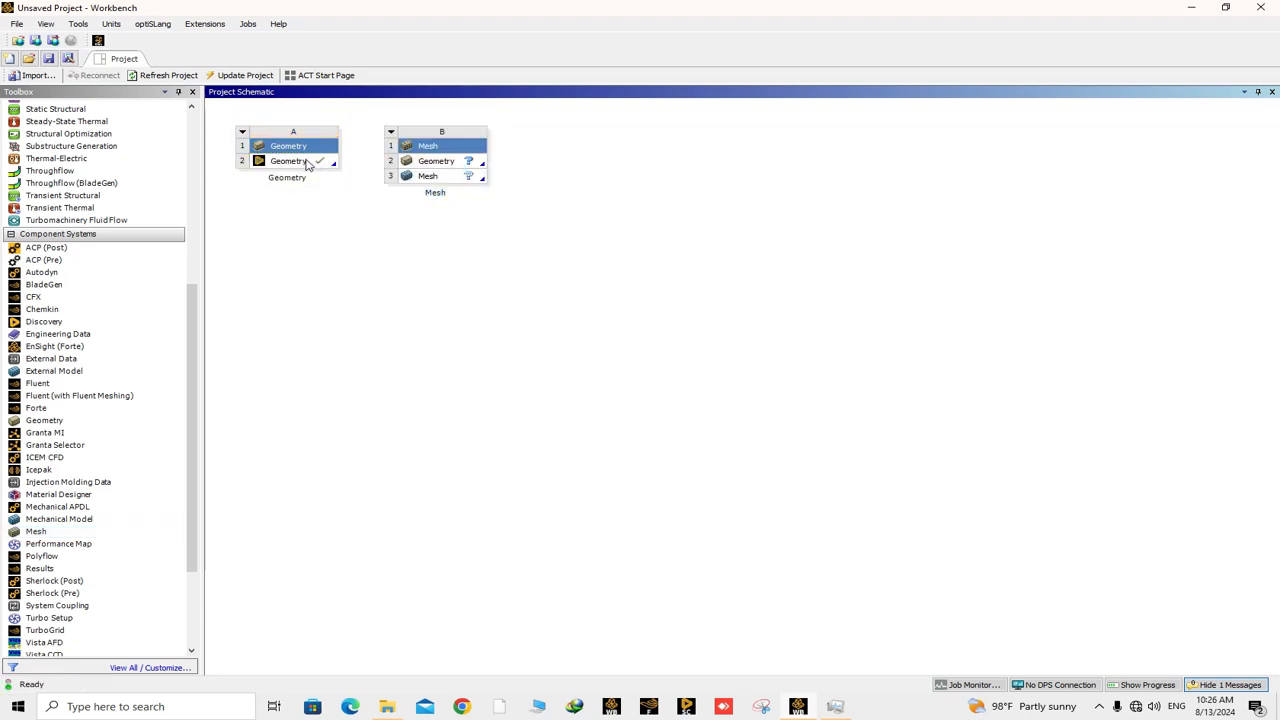
{"action": "left_click_drag", "start_coordinate": [307, 164], "coordinate": [446, 168]}
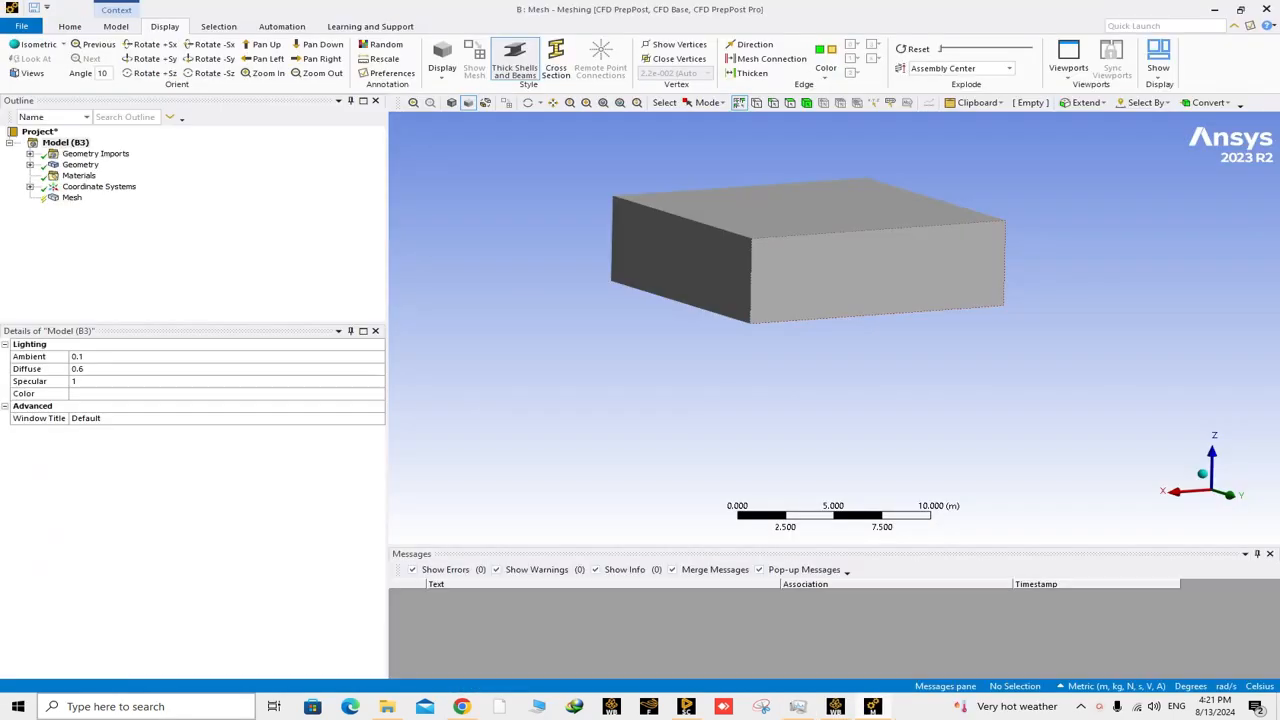
Set the mesh's physics preference to CFD.
{"action": "middle_click_drag", "start_coordinate": [750, 278], "coordinate": [814, 329]}
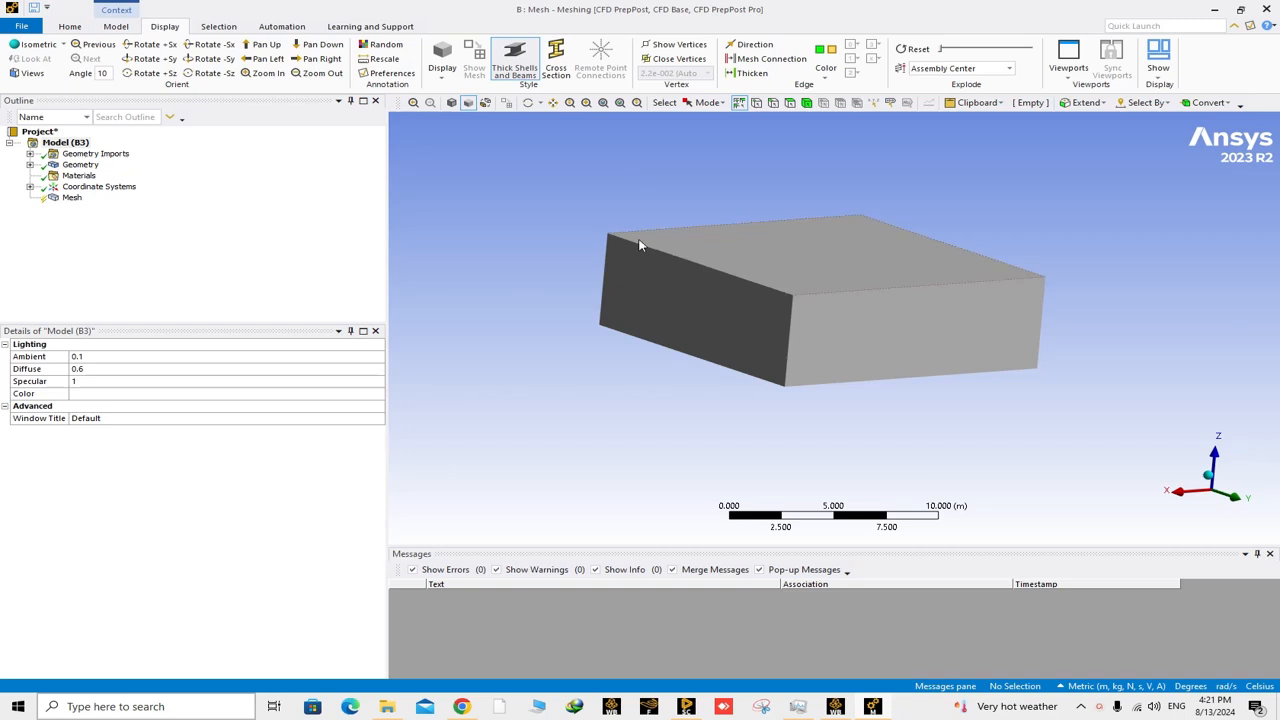
{"action": "left_click", "coordinate": [72, 198]}
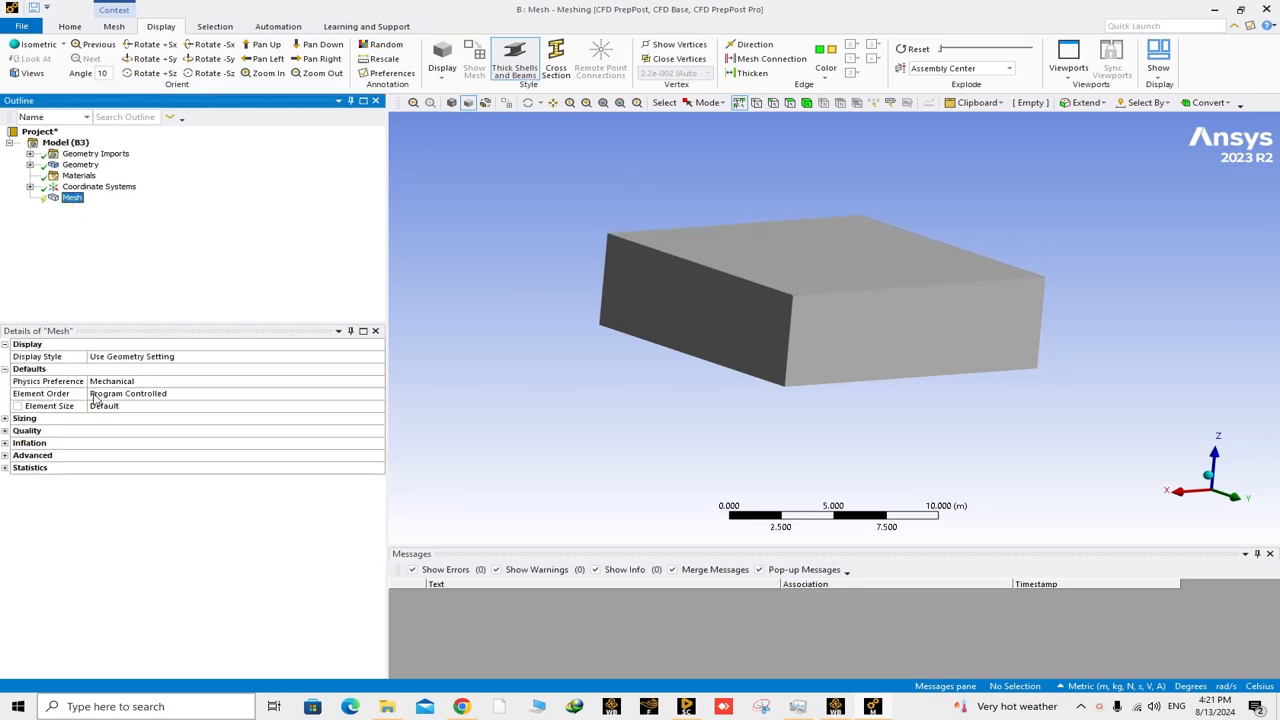
{"action": "left_click", "coordinate": [285, 385]}
{"action": "left_click", "coordinate": [378, 382]}
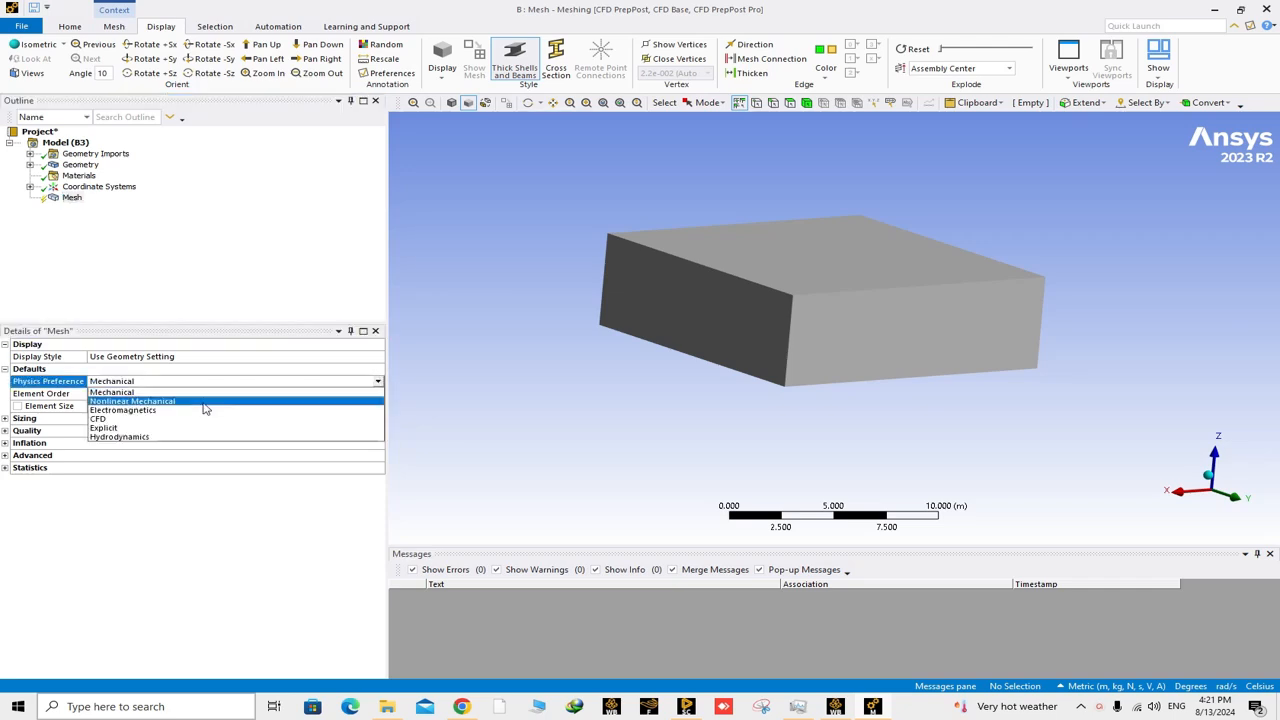
{"action": "left_click", "coordinate": [118, 420]}
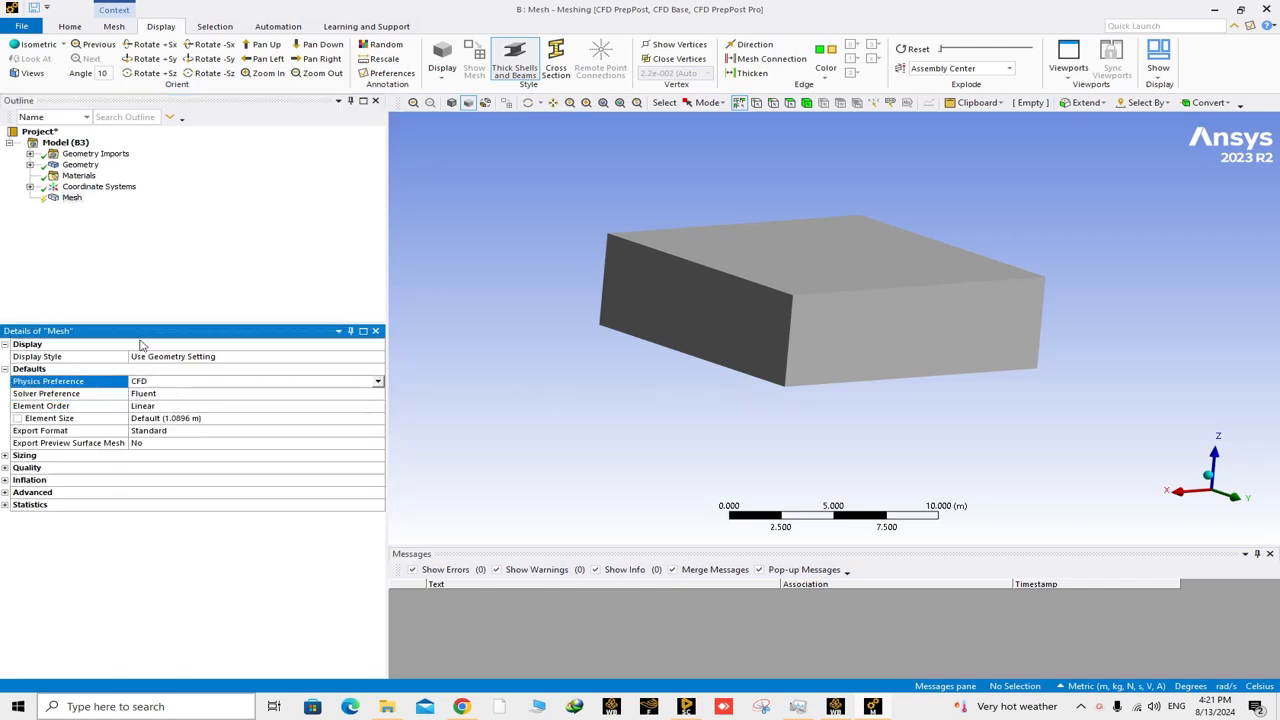
Create a named selection called inlet on the block's vertical face at the positive Y end.
{"action": "left_click", "coordinate": [789, 103]}
{"action": "left_click_drag", "start_coordinate": [852, 320], "coordinate": [722, 330]}
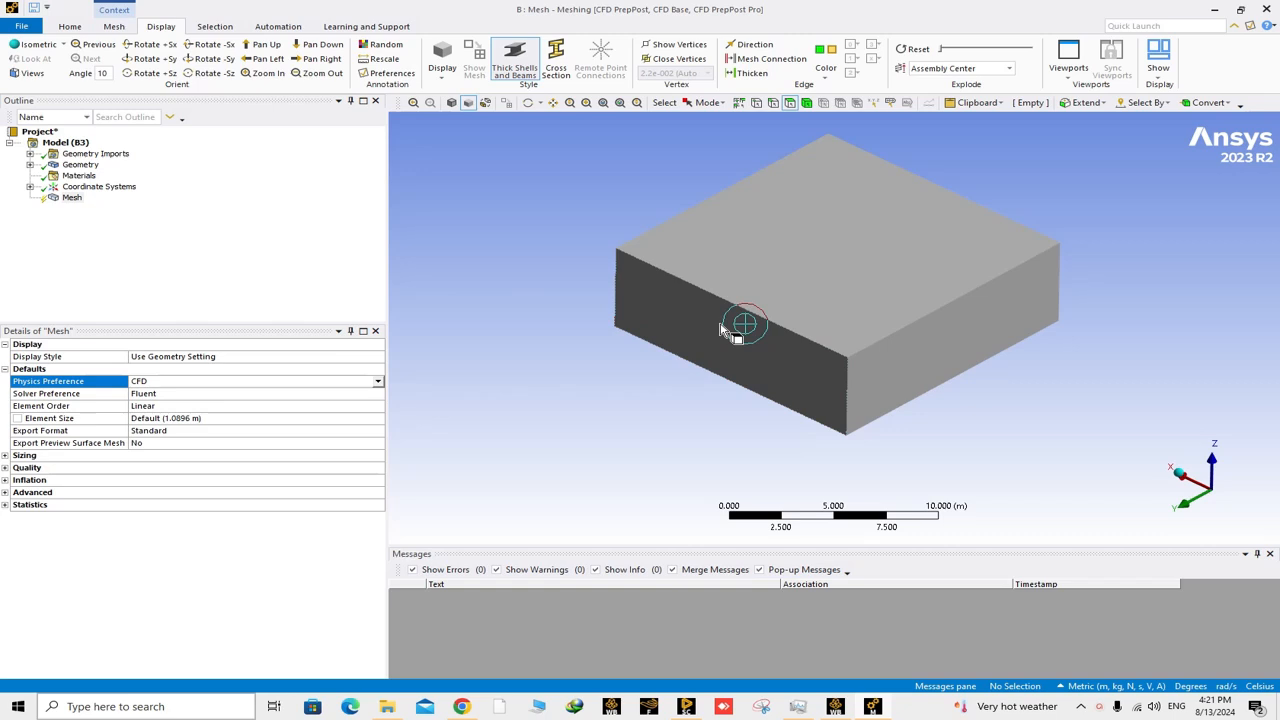
{"action": "left_click", "coordinate": [722, 330]}
{"action": "right_click", "coordinate": [720, 325]}
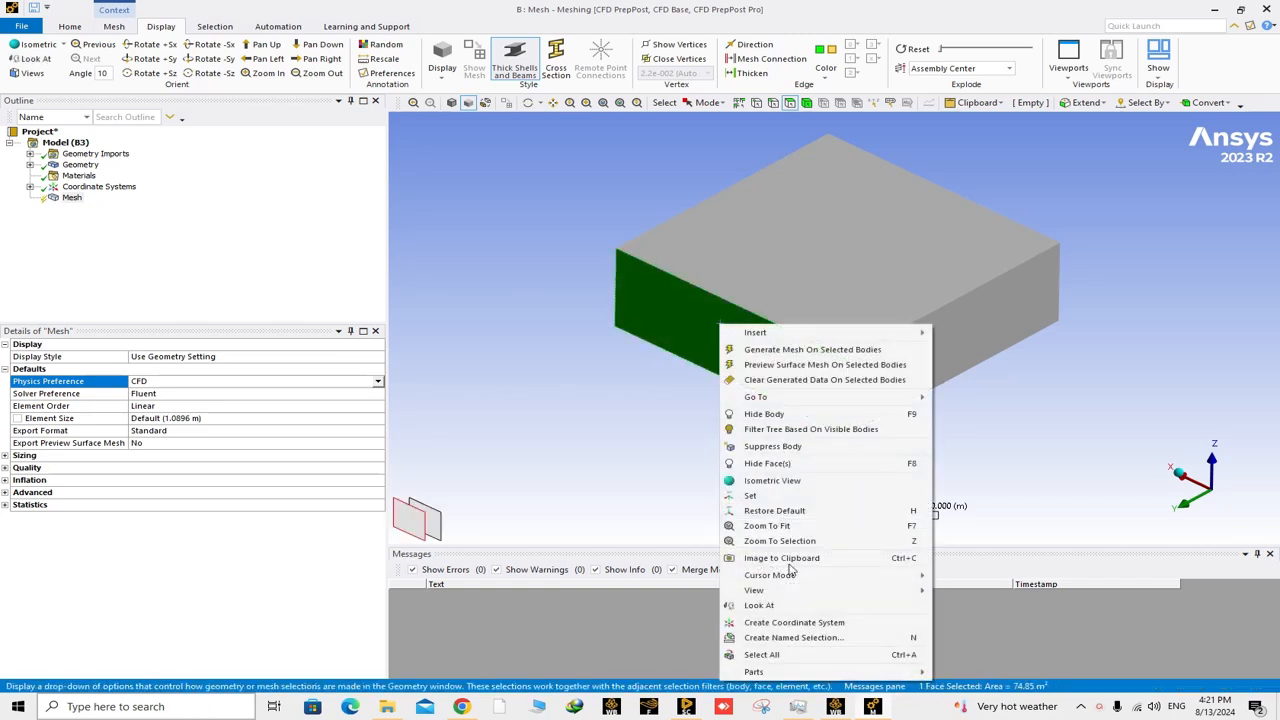
{"action": "left_click", "coordinate": [790, 637]}
{"action": "key", "text": "BackSpace"}
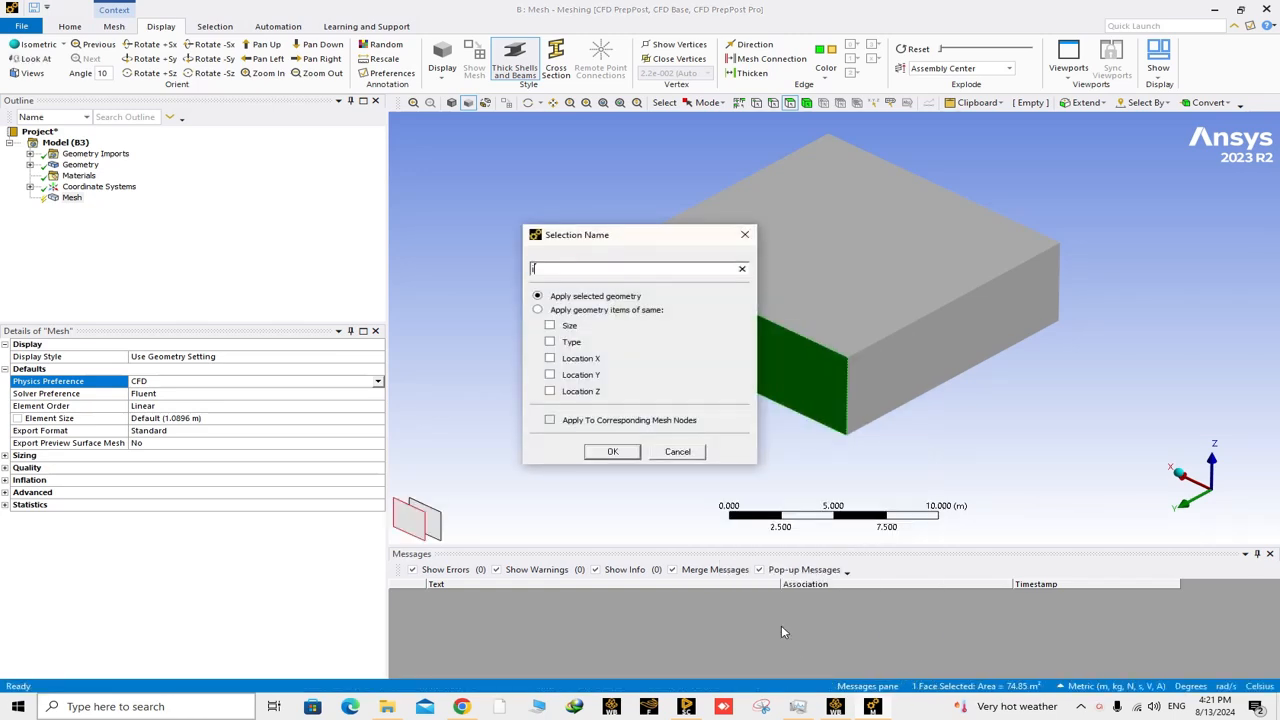
{"action": "type", "text": "inlet"}
{"action": "key", "text": "Return"}
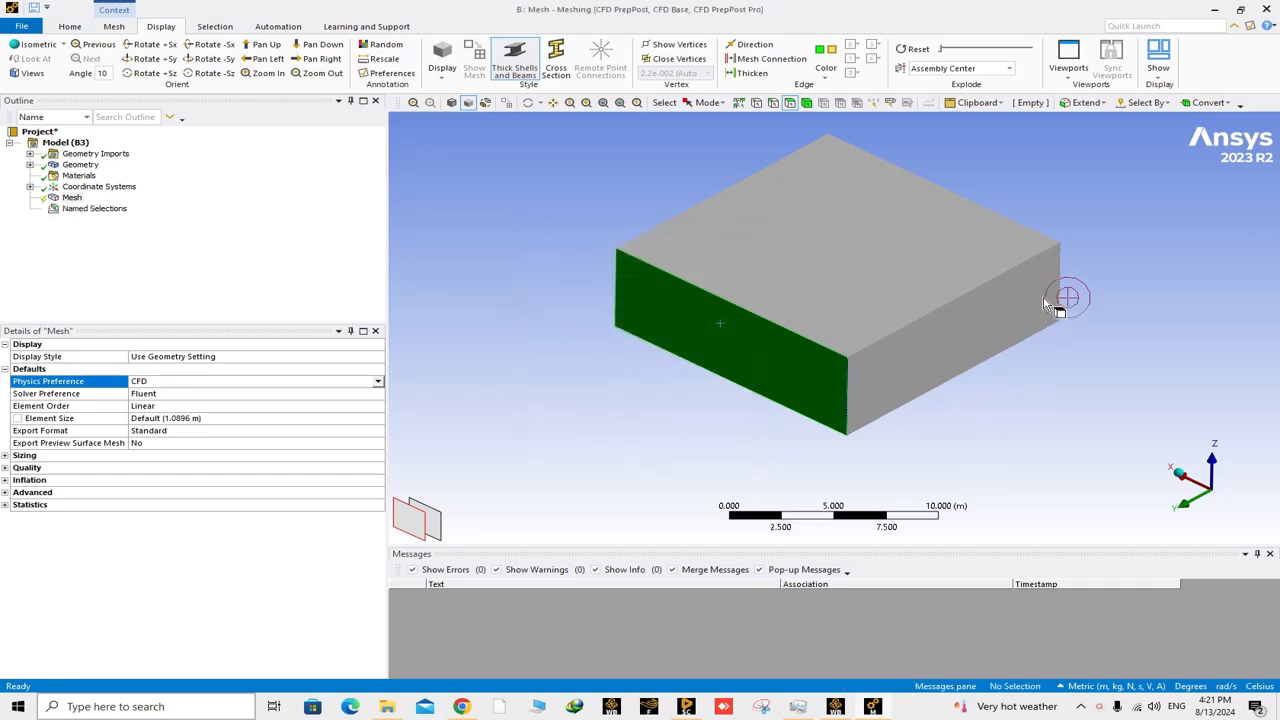
Create a named selection called outlet on the vertical face opposite the inlet.
{"action": "middle_click_drag", "start_coordinate": [1045, 305], "coordinate": [1035, 210]}
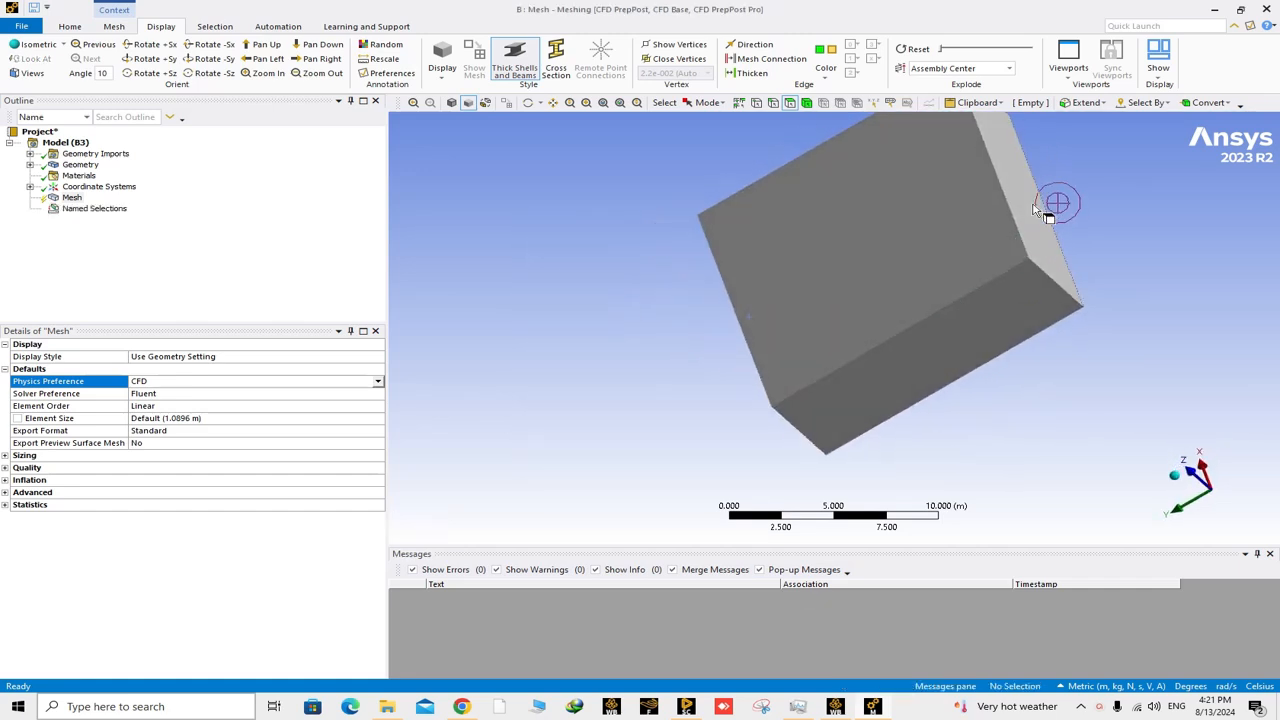
{"action": "left_click", "coordinate": [1035, 210]}
{"action": "right_click", "coordinate": [1031, 206]}
{"action": "left_click", "coordinate": [1078, 524]}
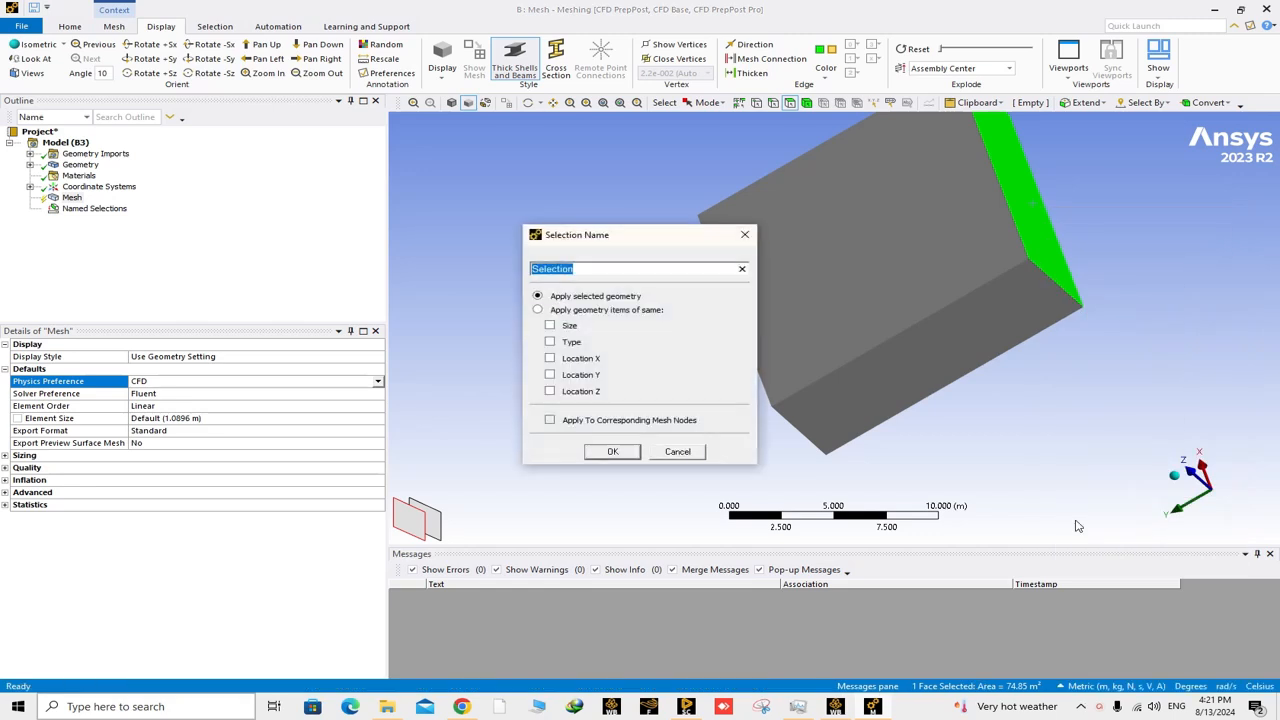
{"action": "type", "text": "outlet"}
{"action": "key", "text": "Return"}
Create a named selection called side from the two opposite vertical faces between the inlet and outlet.
{"action": "middle_click_drag", "start_coordinate": [957, 426], "coordinate": [959, 372]}
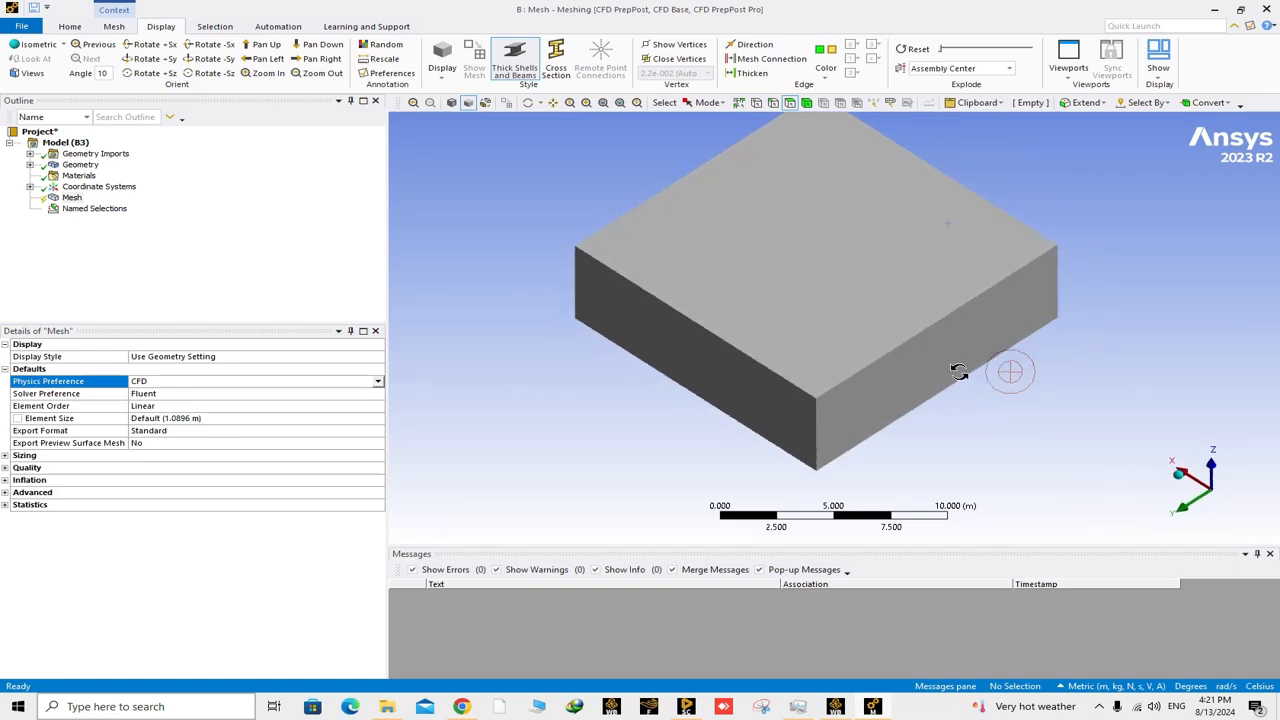
{"action": "left_click", "coordinate": [945, 368]}
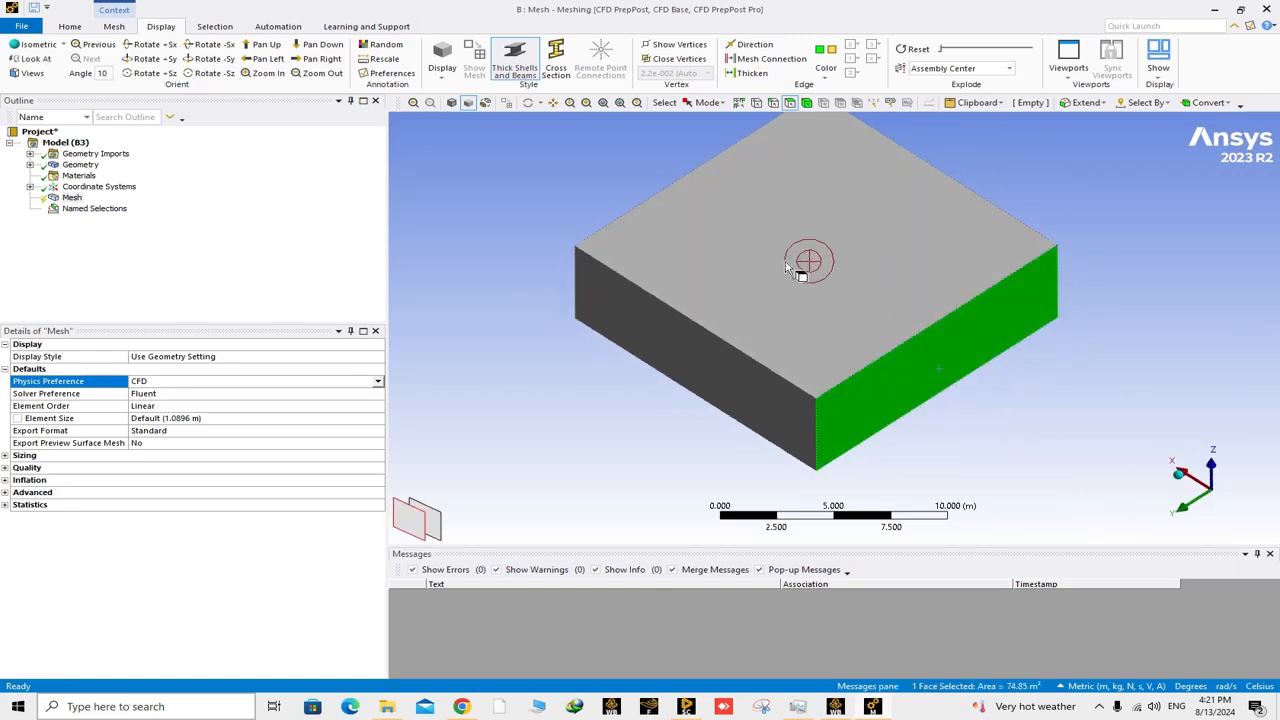
{"action": "mouse_move", "coordinate": [771, 257]}
{"action": "middle_mouse_down"}
{"action": "mouse_move", "coordinate": [920, 309]}
{"action": "mouse_move", "coordinate": [766, 237]}
{"action": "middle_mouse_up"}
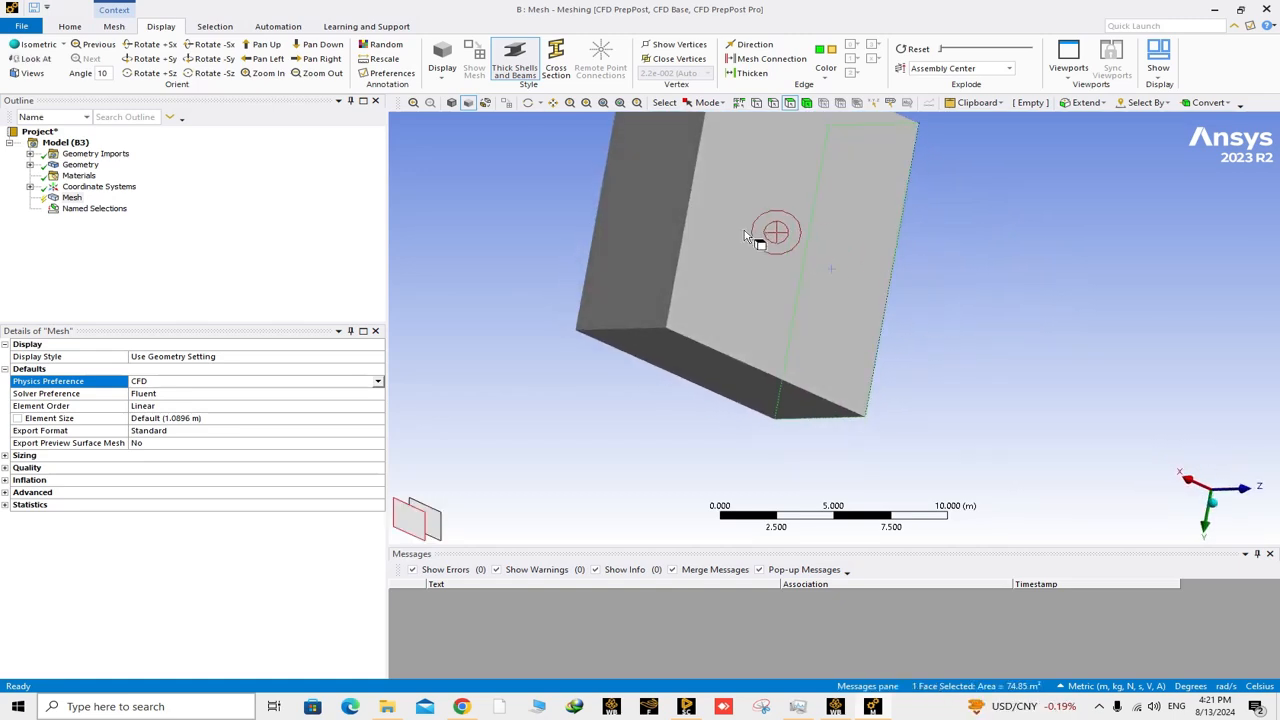
{"action": "left_click", "coordinate": [630, 228], "text": "ctrl"}
{"action": "middle_click_drag", "start_coordinate": [777, 280], "coordinate": [615, 252]}
{"action": "right_click", "coordinate": [781, 377]}
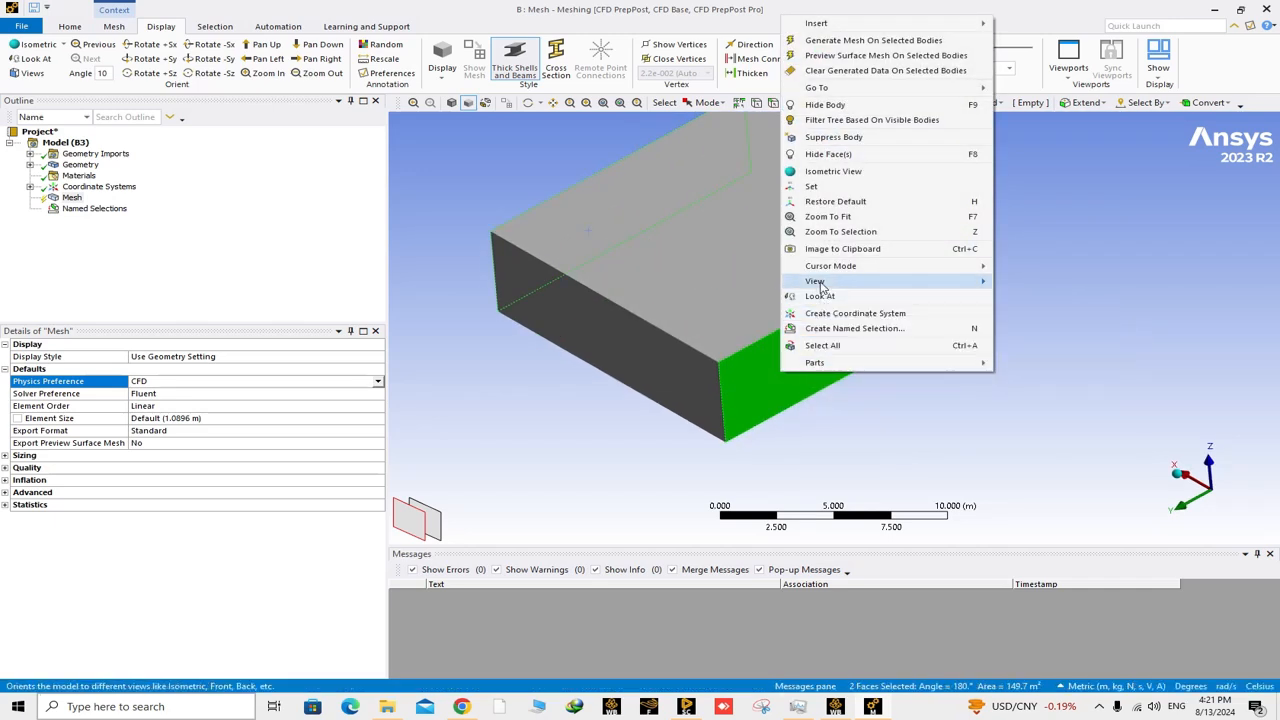
{"action": "left_click", "coordinate": [825, 328]}
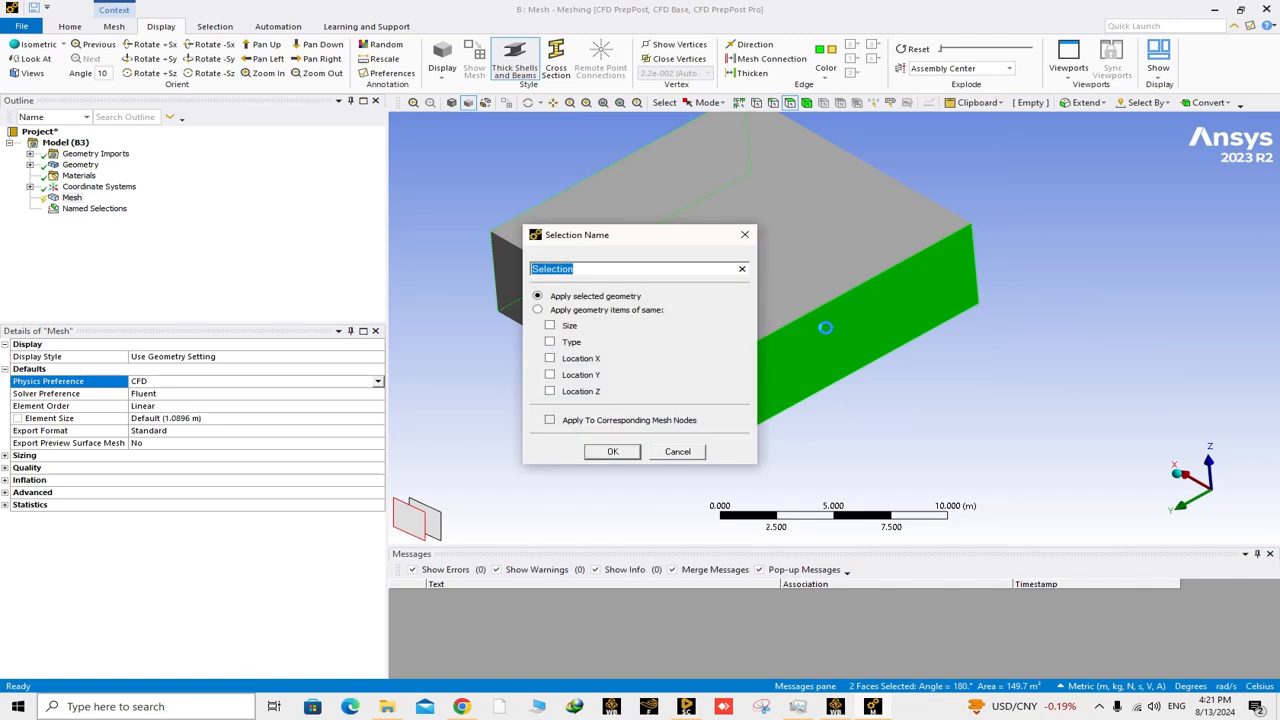
{"action": "type", "text": "S"}
{"action": "key", "text": "Return"}
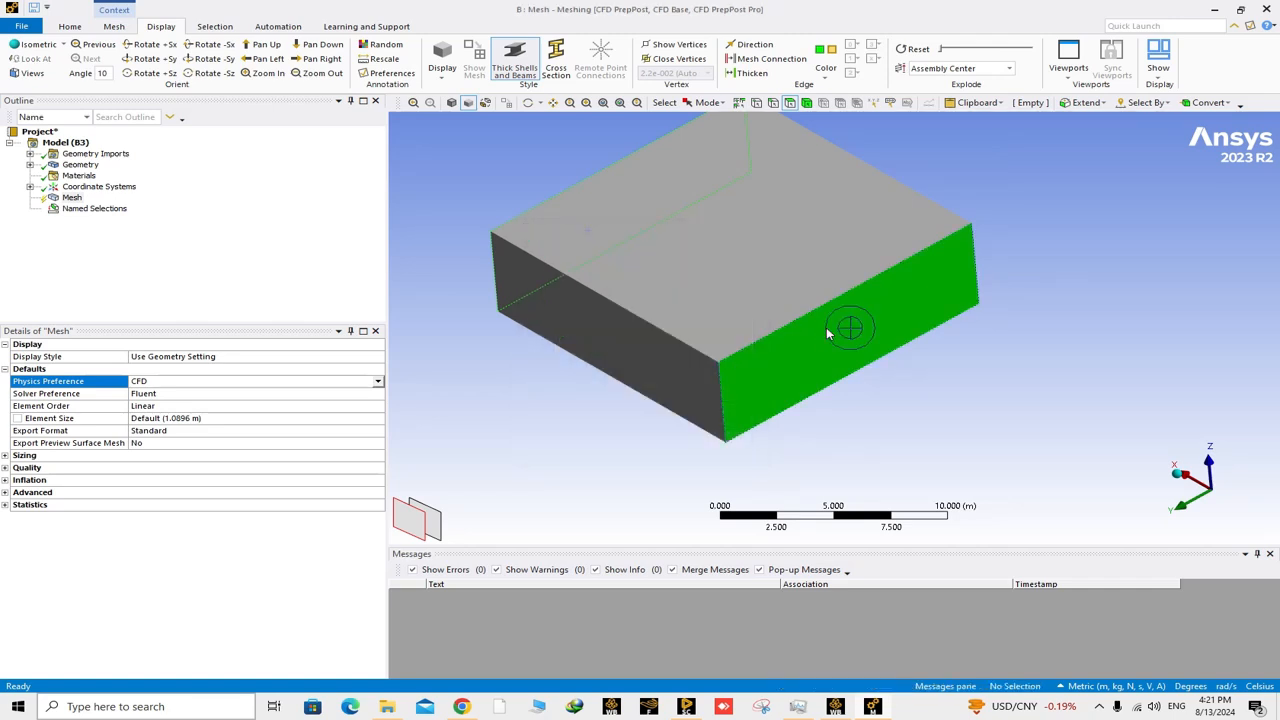
Review the inlet, outlet and side named selections and the faces each one covers.
{"action": "left_click", "coordinate": [449, 397]}
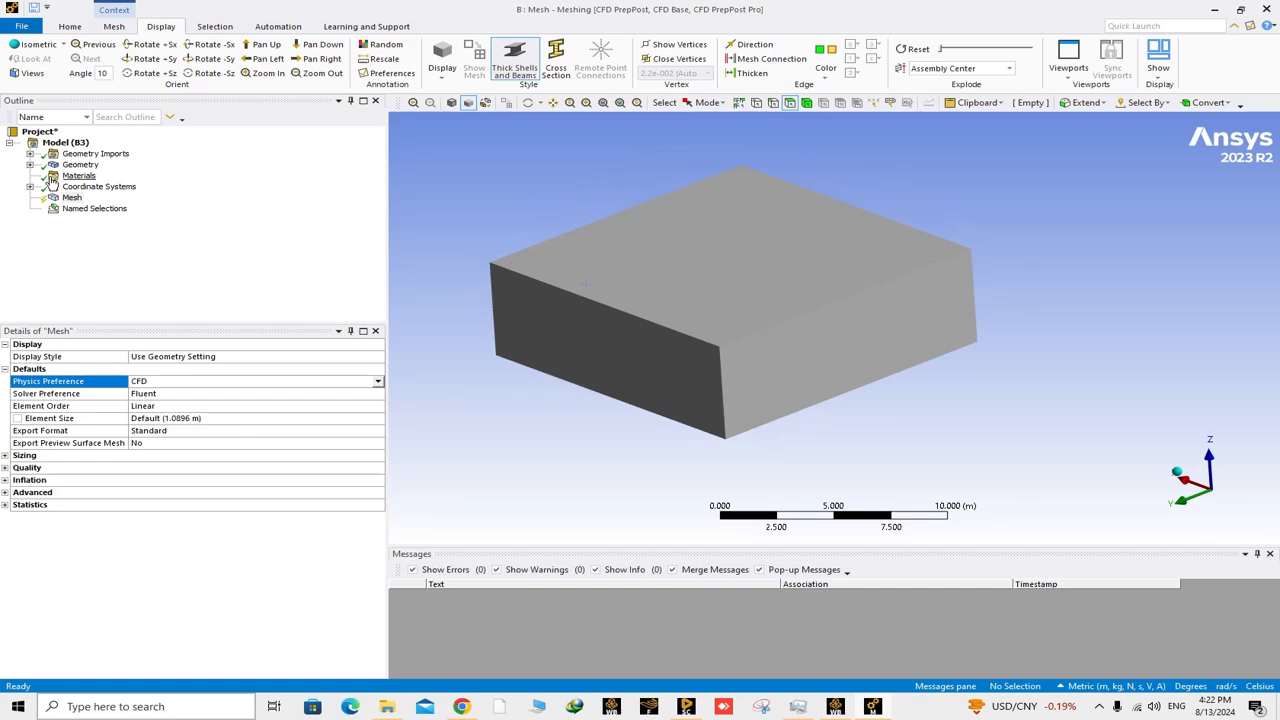
{"action": "middle_click_drag", "start_coordinate": [560, 300], "coordinate": [578, 298]}
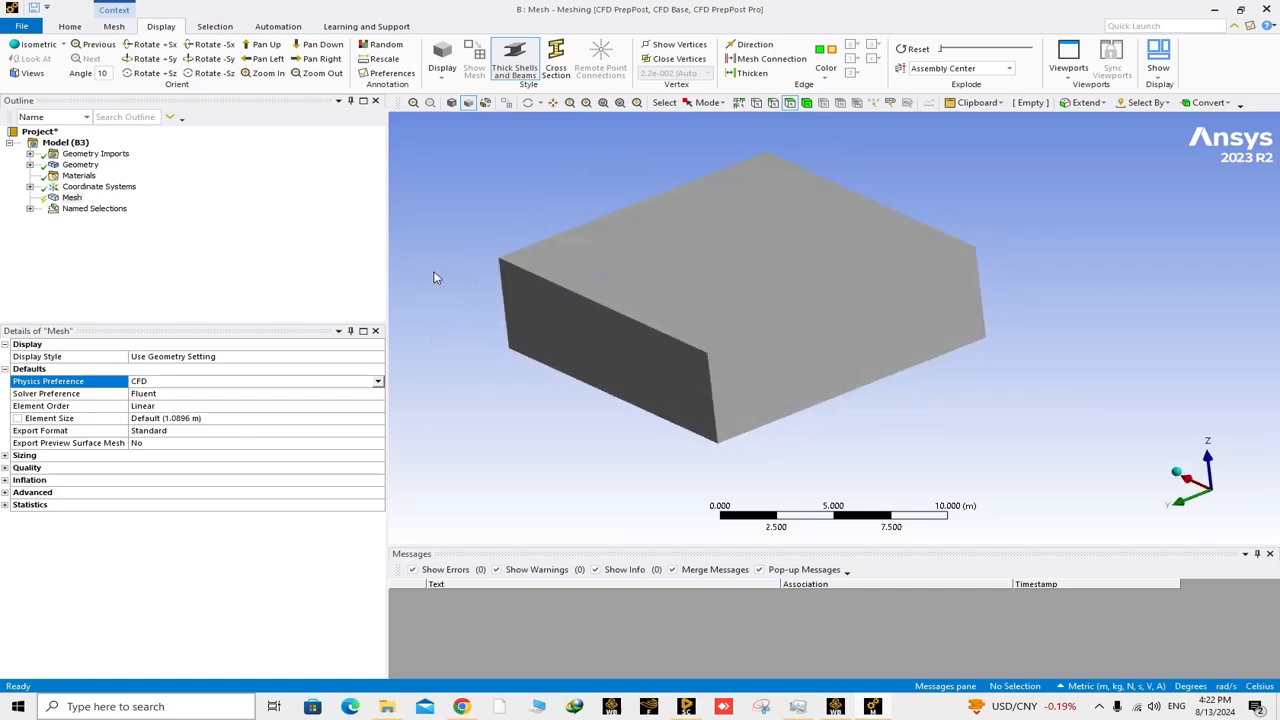
{"action": "left_click", "coordinate": [30, 208]}
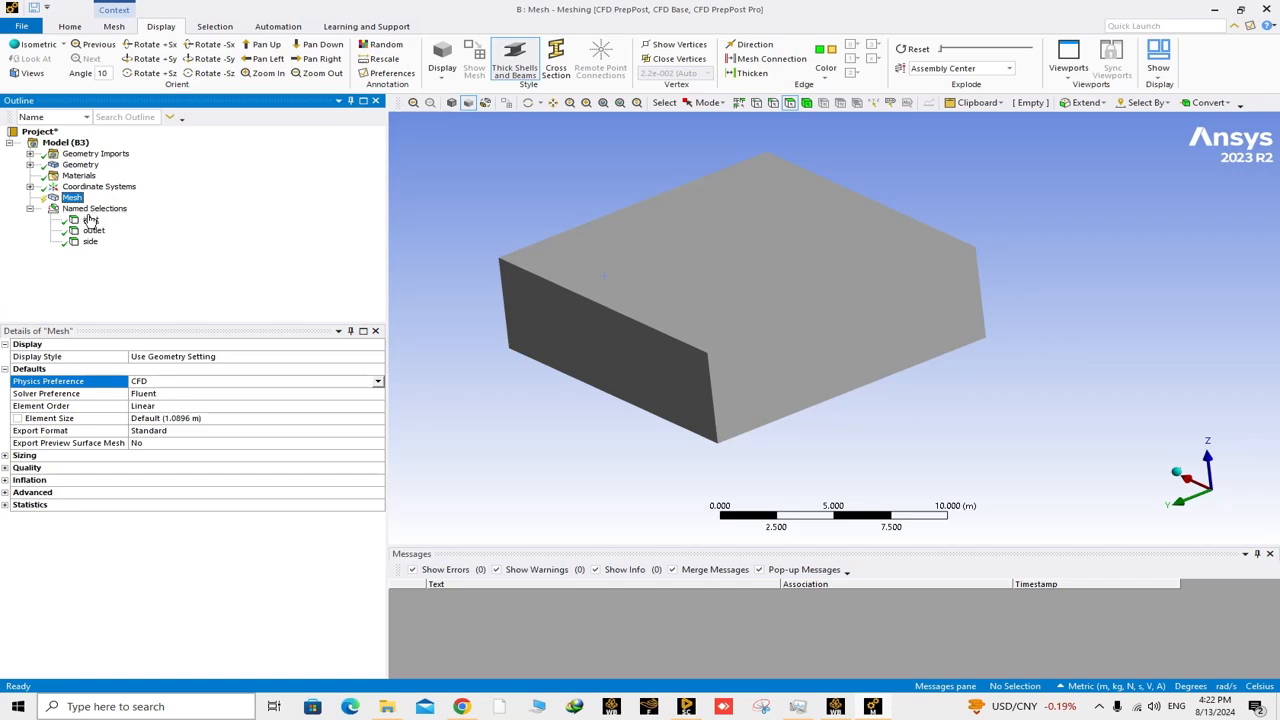
{"action": "left_click", "coordinate": [90, 219]}
{"action": "left_click", "coordinate": [93, 230]}
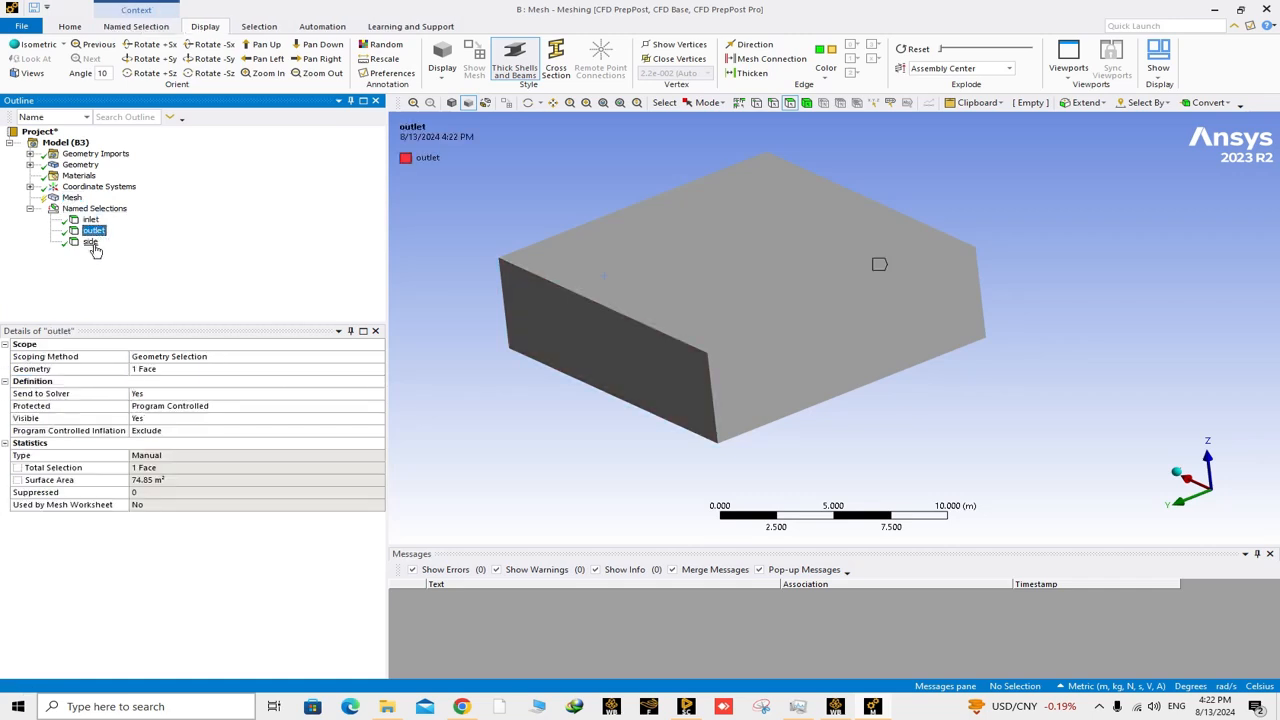
{"action": "left_click", "coordinate": [90, 241]}
Create a named selection called top on the block's upper face.
{"action": "left_click", "coordinate": [690, 272]}
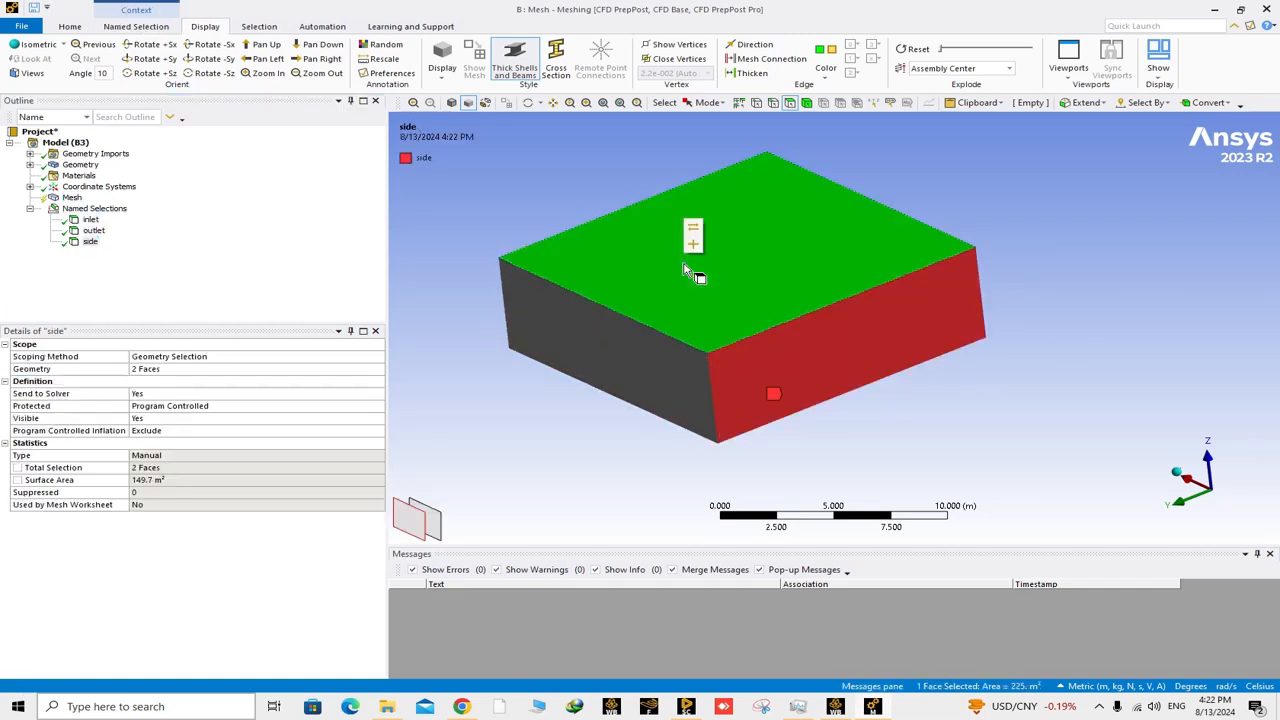
{"action": "right_click", "coordinate": [686, 265]}
{"action": "left_click", "coordinate": [757, 530]}
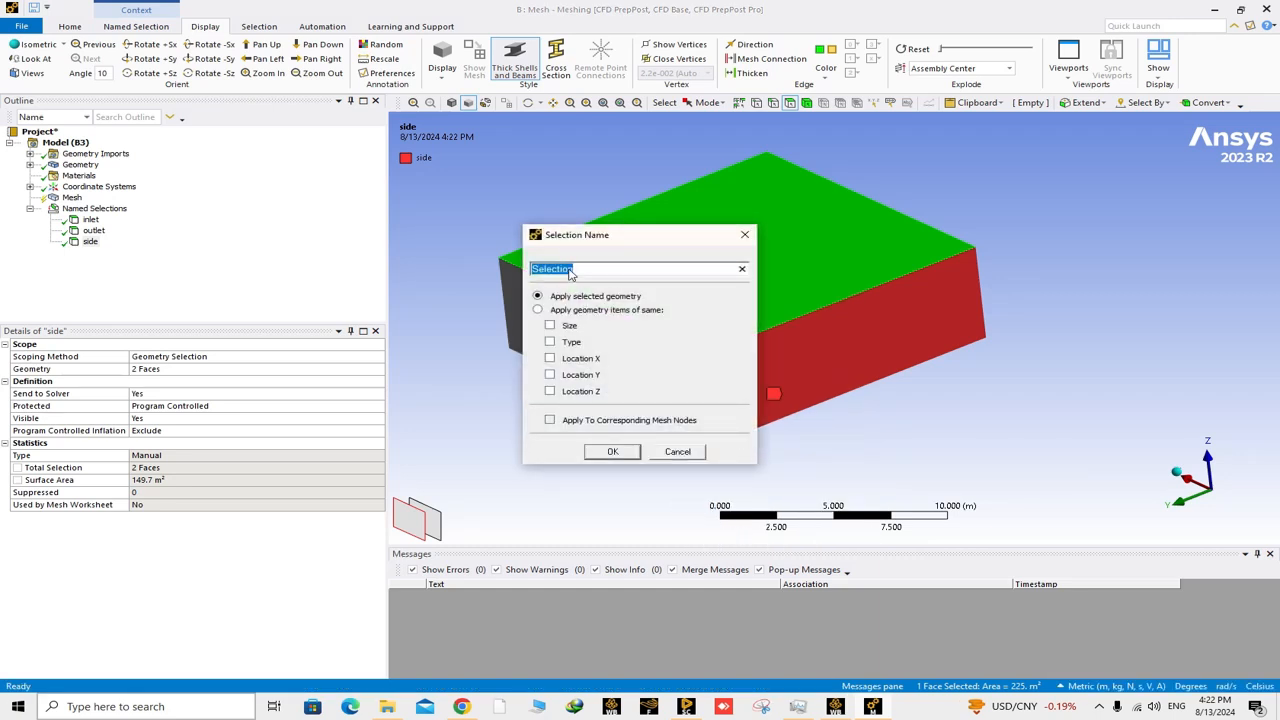
{"action": "type", "text": "top"}
{"action": "key", "text": "Return"}
Create a named selection called bottom on the block's lower face that surrounds the mountain cavity.
{"action": "middle_click_drag", "start_coordinate": [697, 378], "coordinate": [664, 356]}
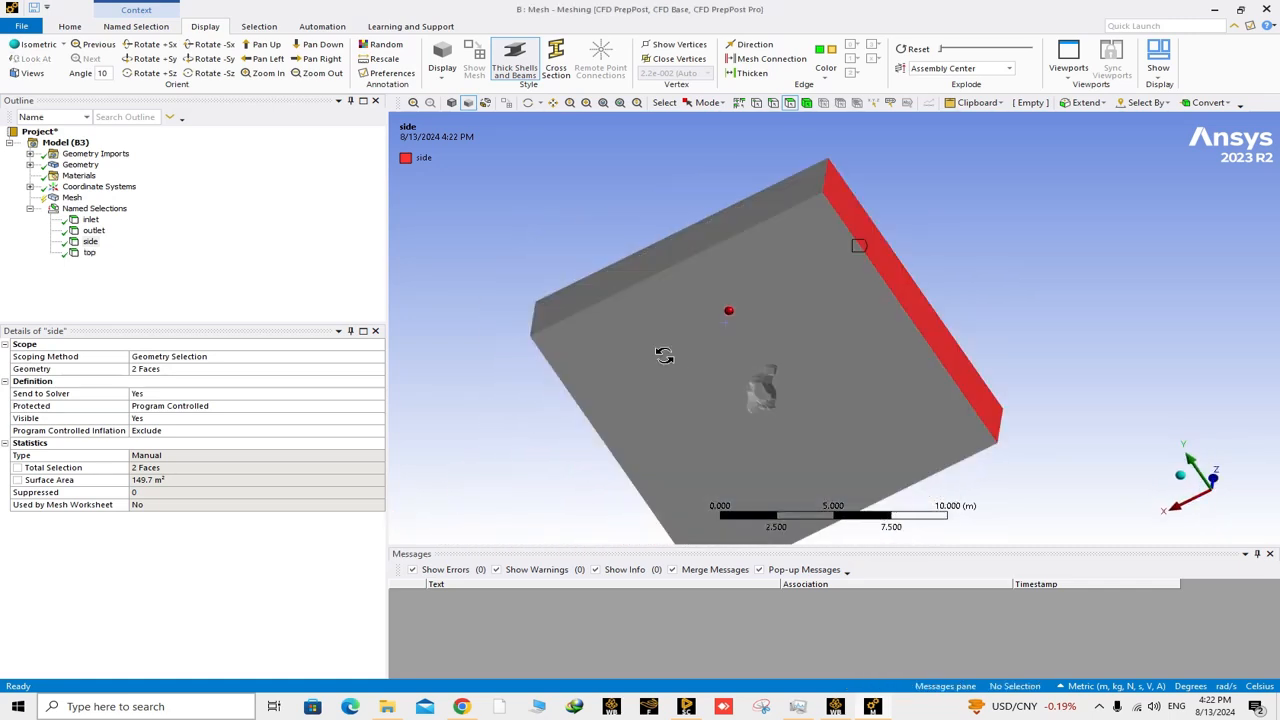
{"action": "left_click", "coordinate": [664, 356]}
{"action": "right_click", "coordinate": [680, 340]}
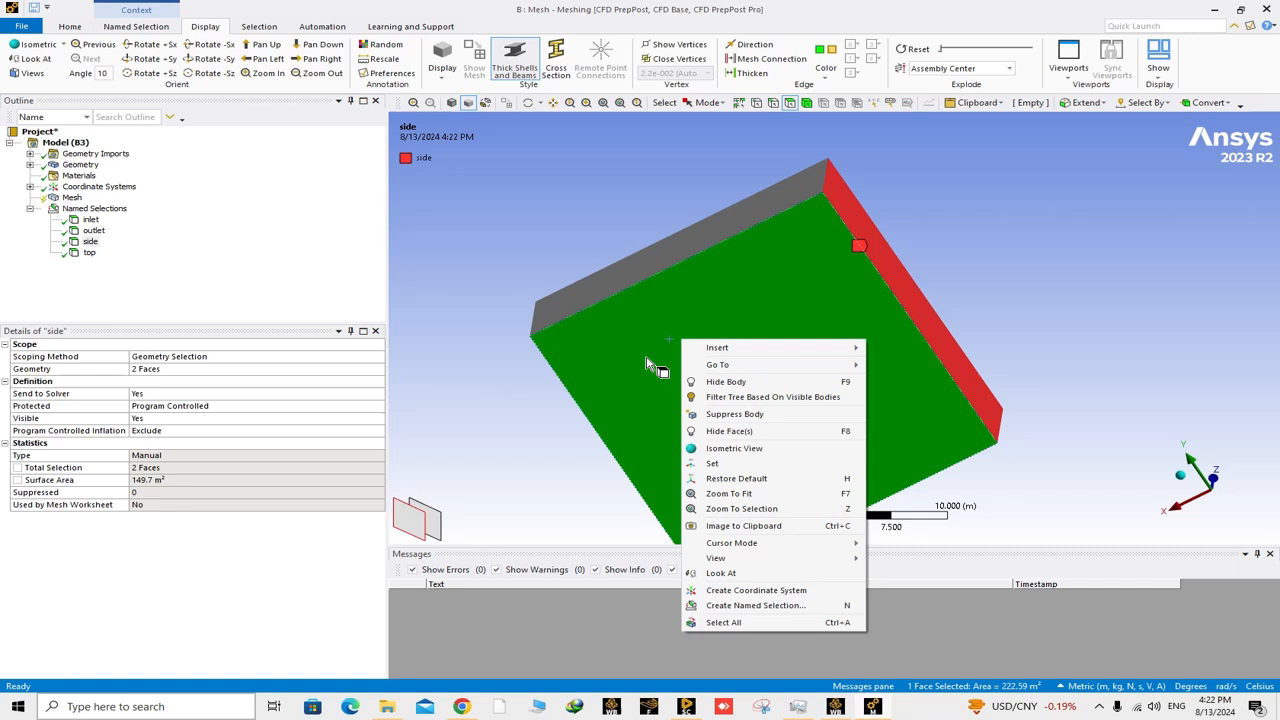
{"action": "left_click", "coordinate": [729, 605]}
{"action": "type", "text": "b"}
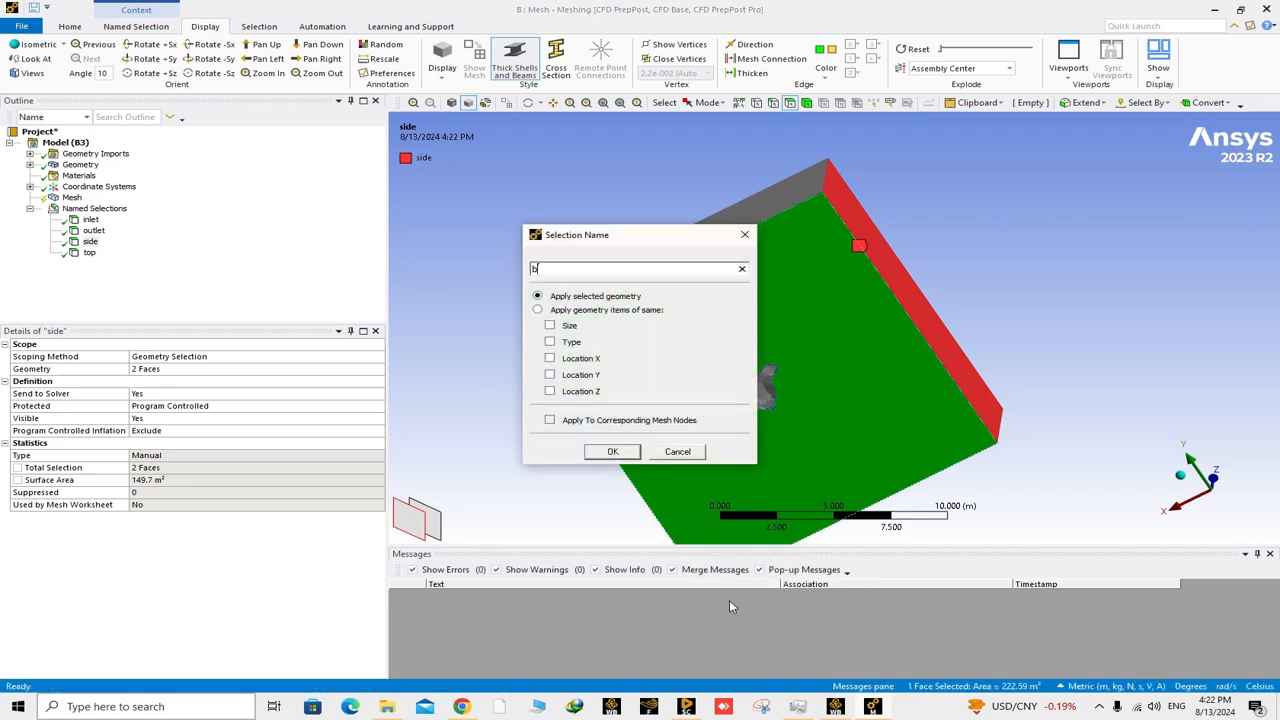
{"action": "type", "text": "ottom"}
{"action": "key", "text": "Return"}
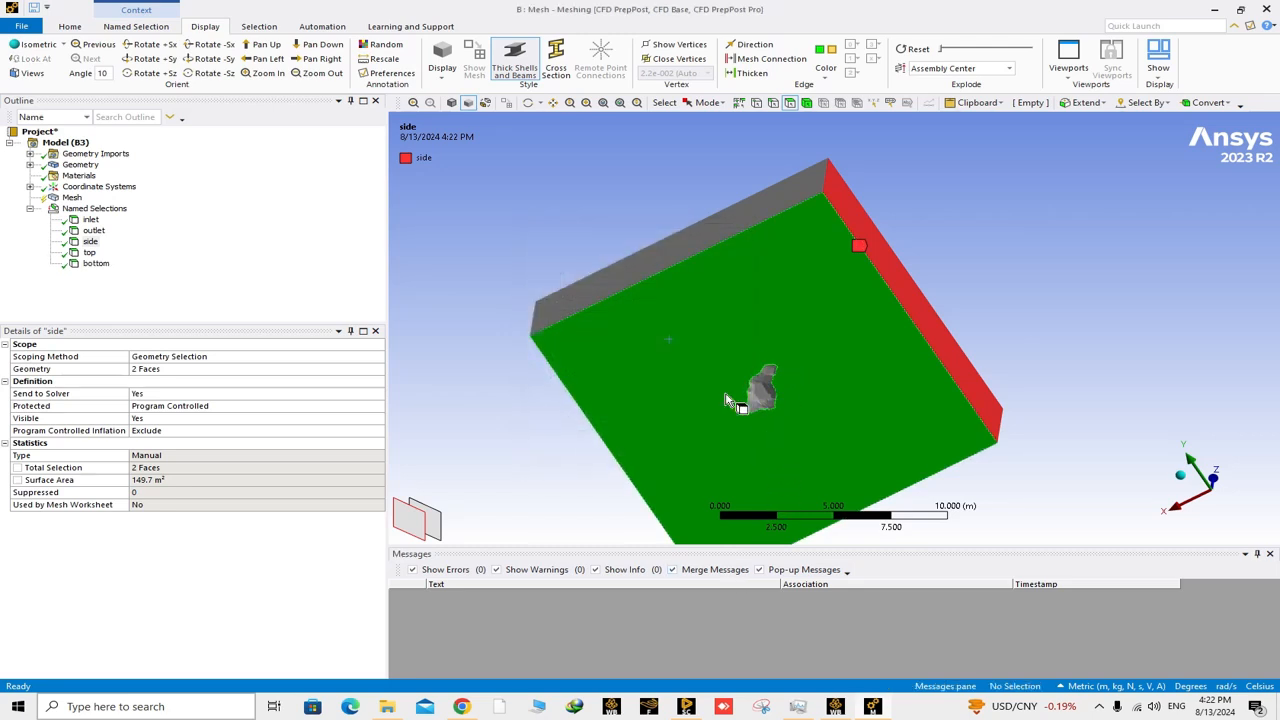
Examine the faceted walls of the mountain cavity in the block's underside from close up and different angles.
{"action": "left_click_drag", "start_coordinate": [750, 364], "coordinate": [804, 412]}
{"action": "scroll", "coordinate": [782, 343], "scroll_direction": "down", "scroll_amount": 2}
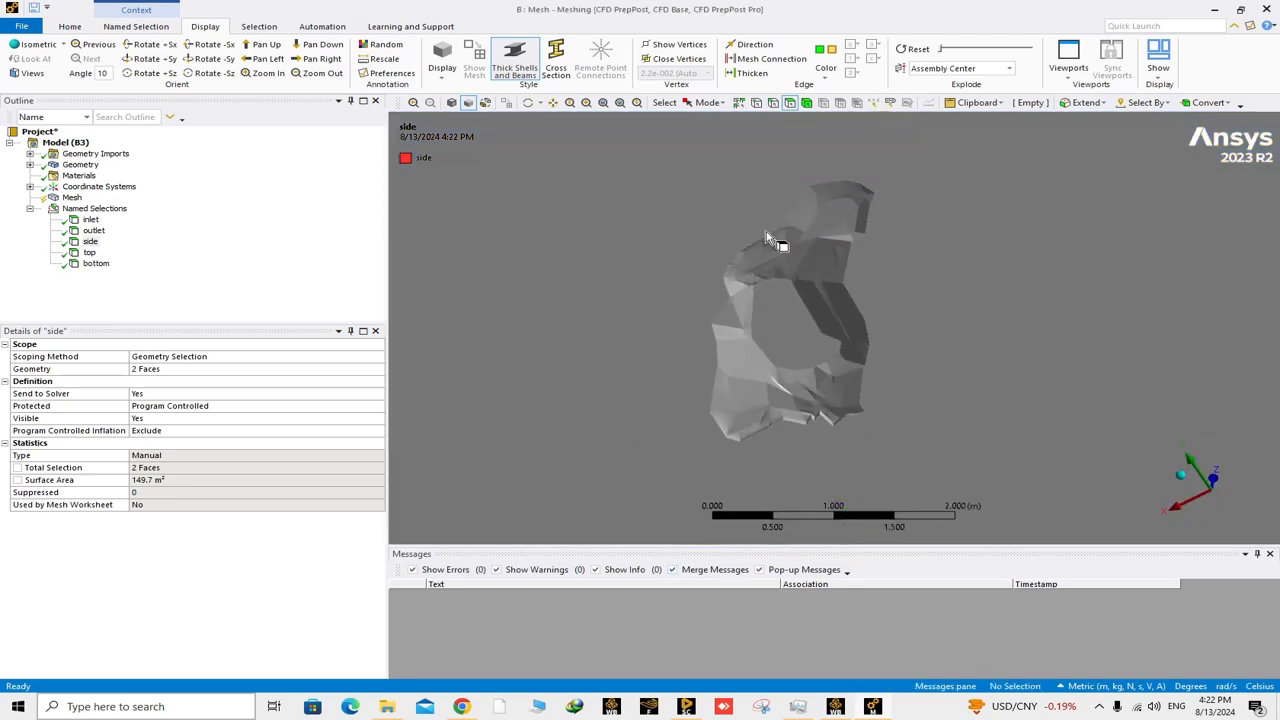
{"action": "scroll", "coordinate": [753, 325], "scroll_direction": "down", "scroll_amount": 3}
{"action": "scroll", "coordinate": [770, 335], "scroll_direction": "up", "scroll_amount": 2}
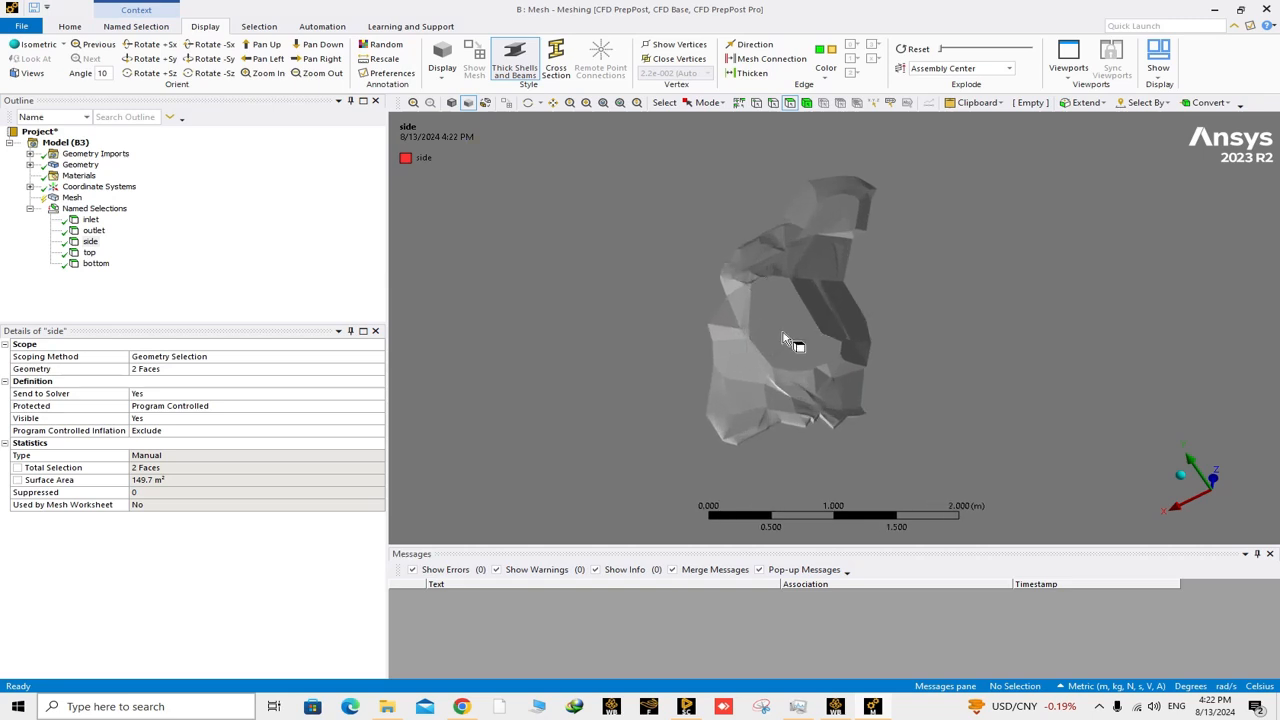
{"action": "scroll", "coordinate": [734, 292], "scroll_direction": "up", "scroll_amount": 3}
{"action": "scroll", "coordinate": [690, 308], "scroll_direction": "up", "scroll_amount": 4}
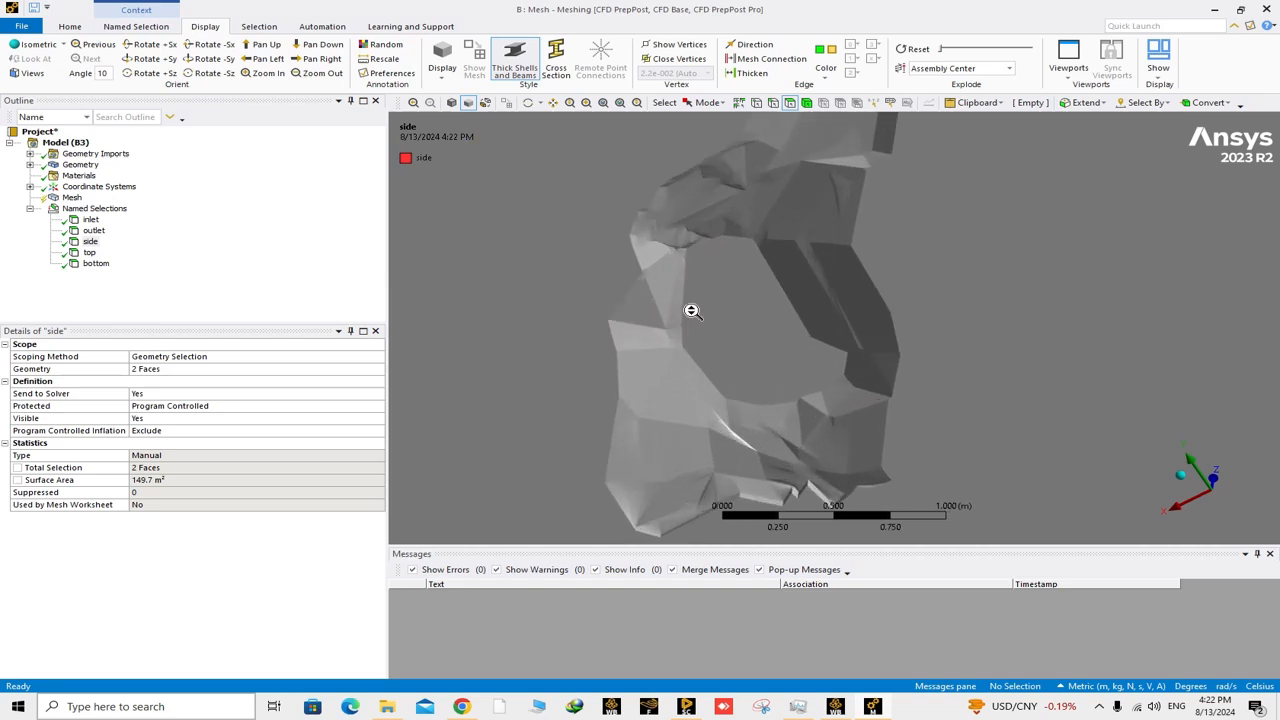
{"action": "scroll", "coordinate": [702, 329], "scroll_direction": "down", "scroll_amount": 1}
{"action": "middle_click_drag", "start_coordinate": [723, 333], "coordinate": [826, 398]}
{"action": "scroll", "coordinate": [776, 388], "scroll_direction": "down", "scroll_amount": 3}
{"action": "scroll", "coordinate": [813, 356], "scroll_direction": "down", "scroll_amount": 1}
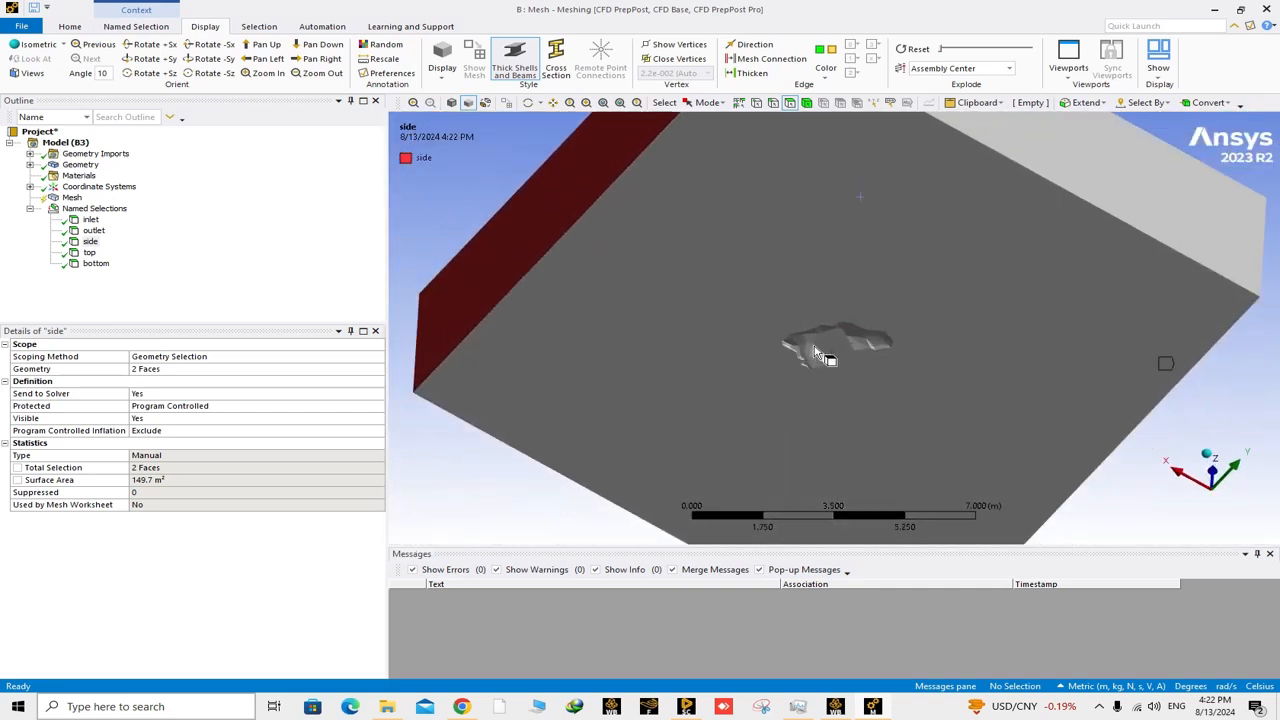
{"action": "right_click_drag", "start_coordinate": [788, 317], "coordinate": [890, 368]}
{"action": "scroll", "coordinate": [770, 347], "scroll_direction": "down", "scroll_amount": 2}
{"action": "scroll", "coordinate": [769, 348], "scroll_direction": "down", "scroll_amount": 1}
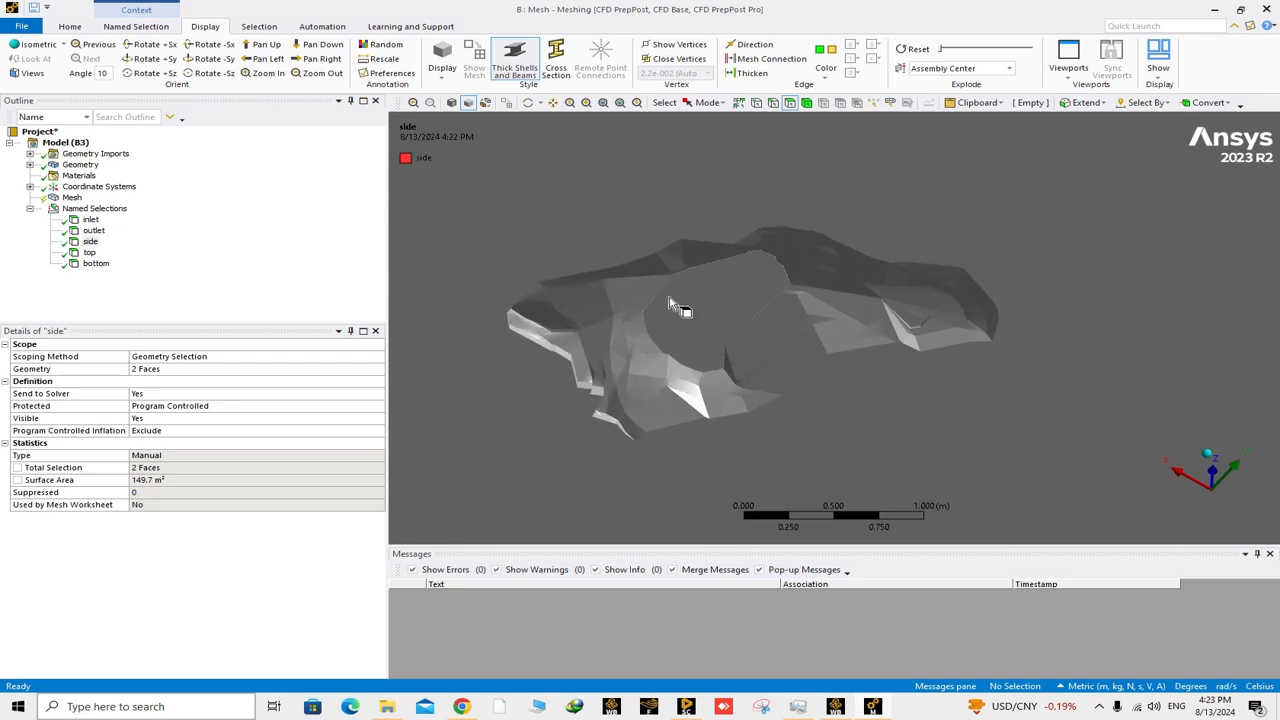
{"action": "scroll", "coordinate": [571, 277], "scroll_direction": "down", "scroll_amount": 1}
{"action": "scroll", "coordinate": [640, 322], "scroll_direction": "up", "scroll_amount": 1}
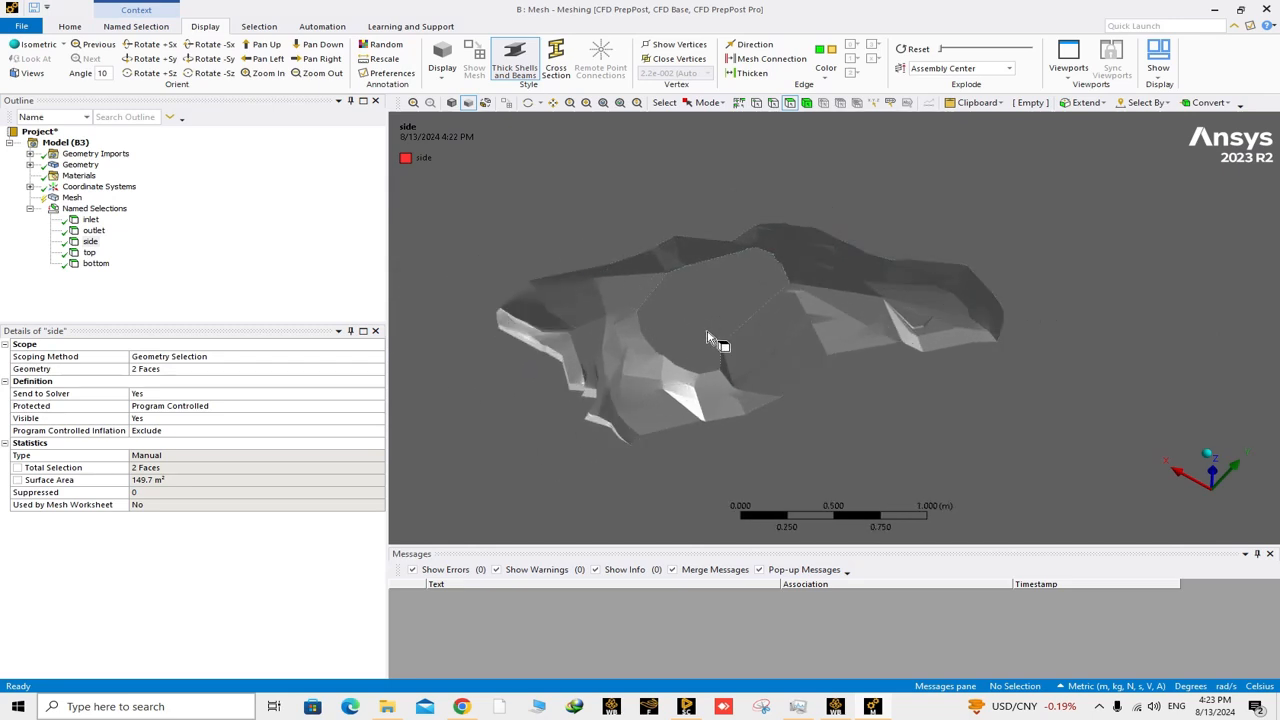
{"action": "scroll", "coordinate": [713, 356], "scroll_direction": "up", "scroll_amount": 4}
{"action": "scroll", "coordinate": [710, 354], "scroll_direction": "down", "scroll_amount": 6}
{"action": "scroll", "coordinate": [713, 360], "scroll_direction": "down", "scroll_amount": 6}
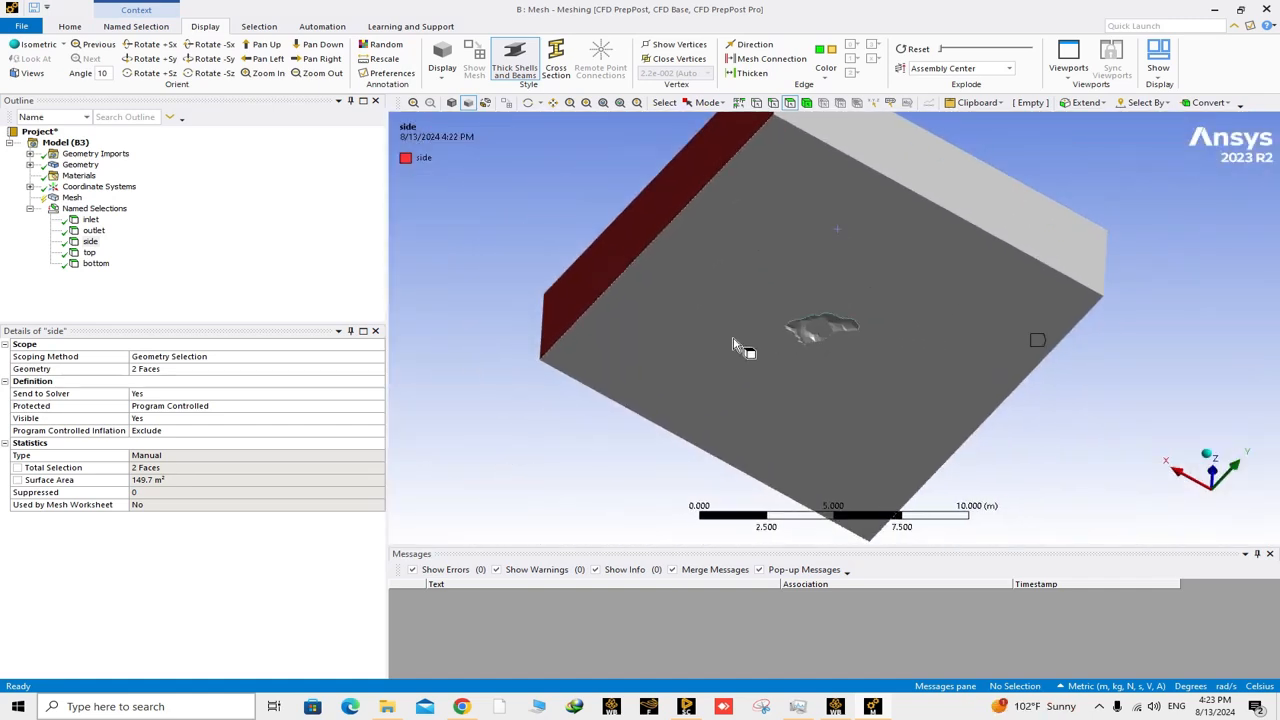
Create a named selection called wall mountain from all the mountain cavity faces, excluding the block's six outer faces.
{"action": "right_click", "coordinate": [738, 277]}
{"action": "left_click", "coordinate": [781, 459]}
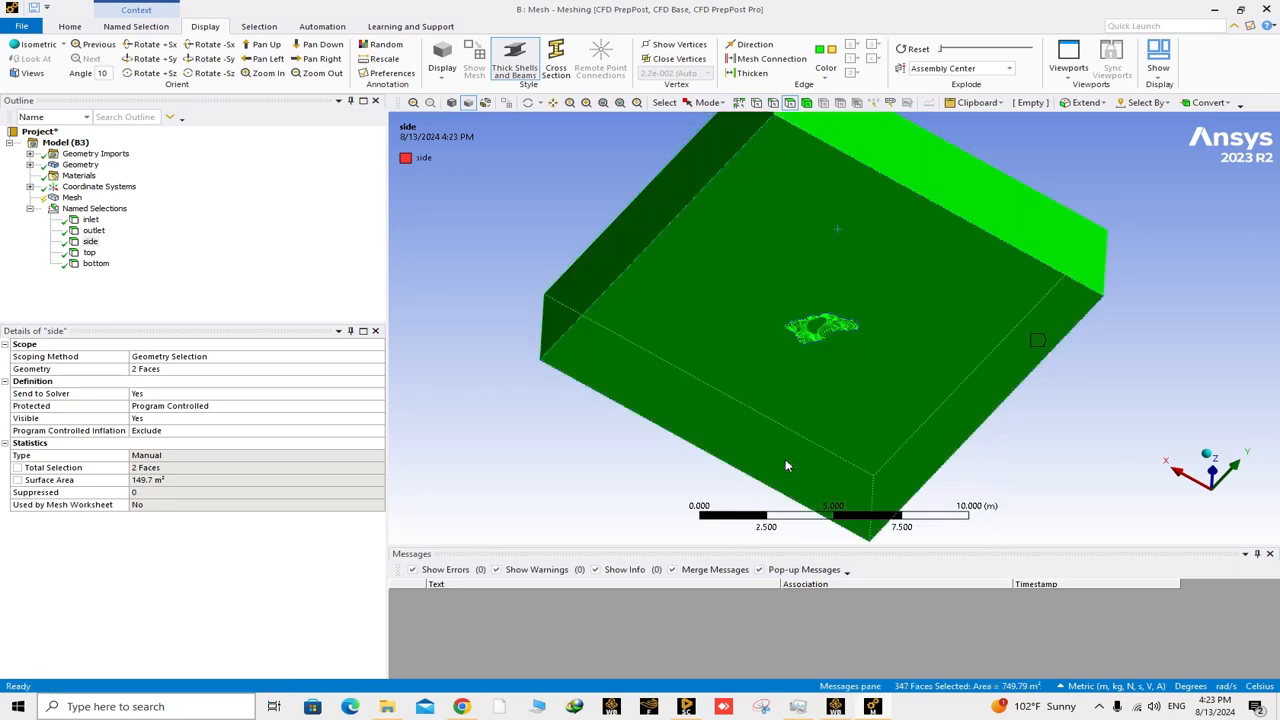
{"action": "middle_click_drag", "start_coordinate": [766, 397], "coordinate": [780, 444]}
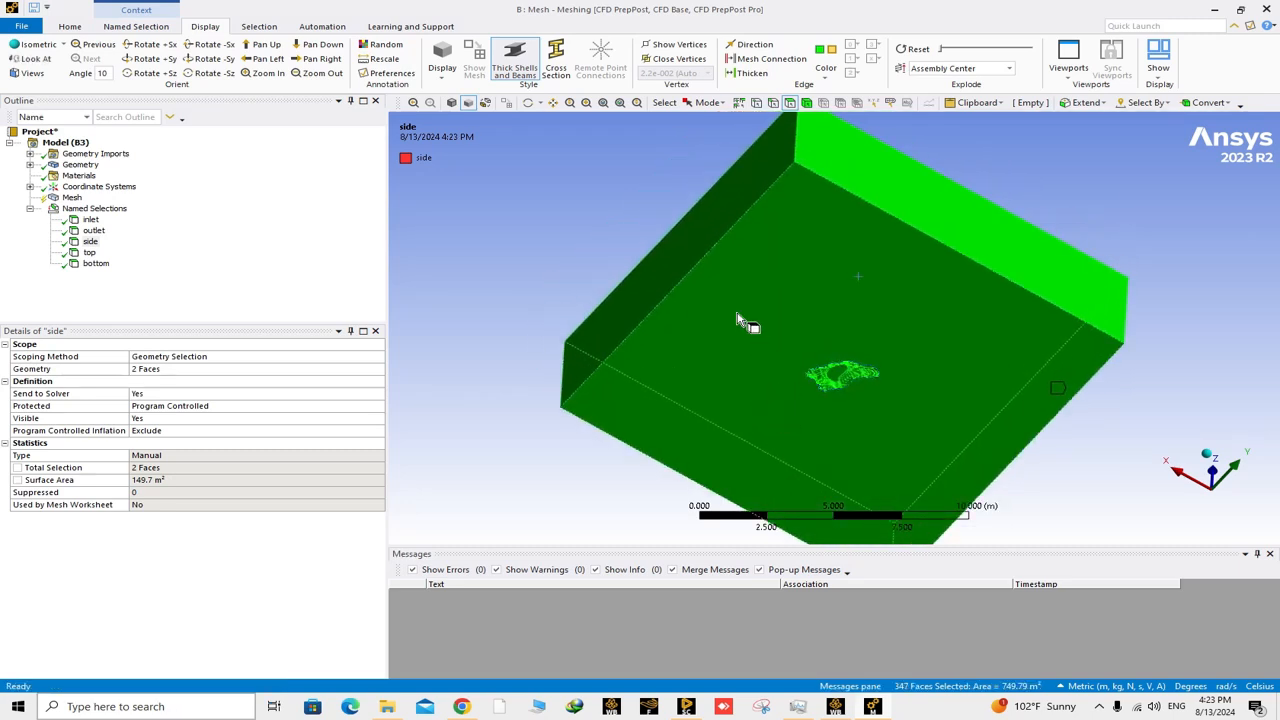
{"action": "left_click", "coordinate": [740, 320], "text": "ctrl"}
{"action": "left_click", "coordinate": [703, 221], "text": "ctrl"}
{"action": "left_click", "coordinate": [876, 188], "text": "ctrl"}
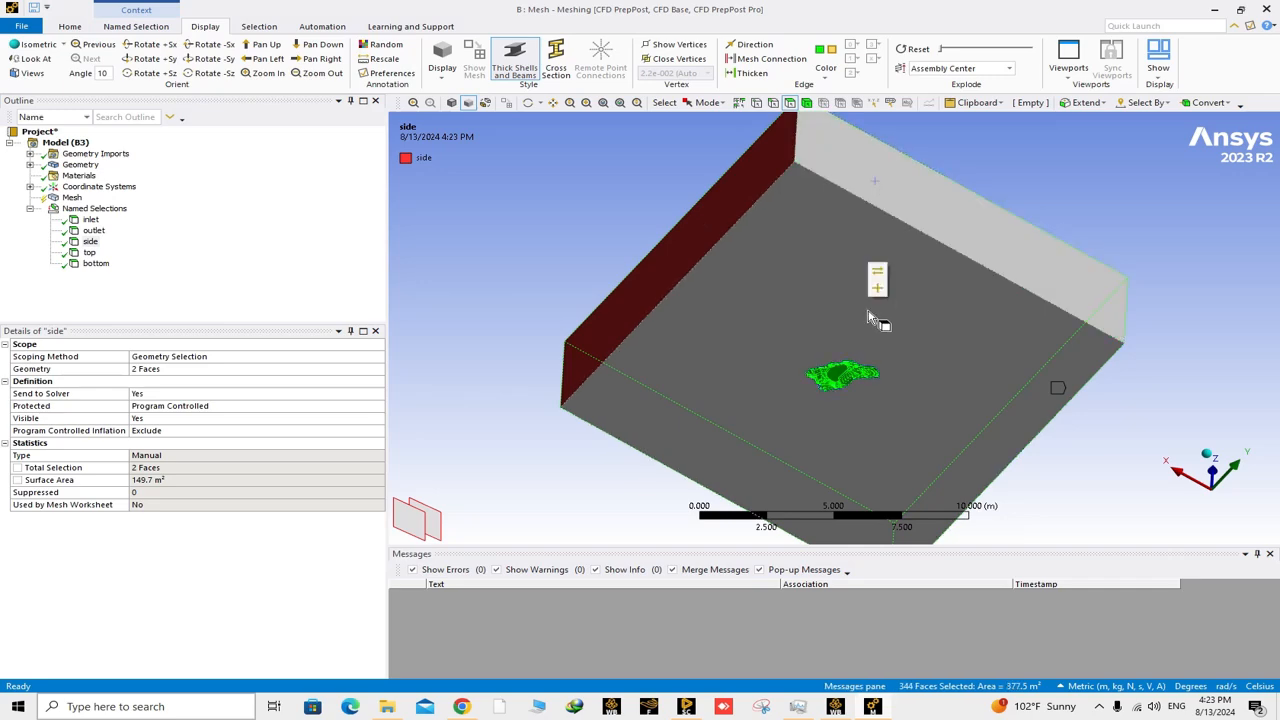
{"action": "middle_click_drag", "start_coordinate": [871, 271], "coordinate": [757, 403]}
{"action": "left_click", "coordinate": [986, 488], "text": "ctrl"}
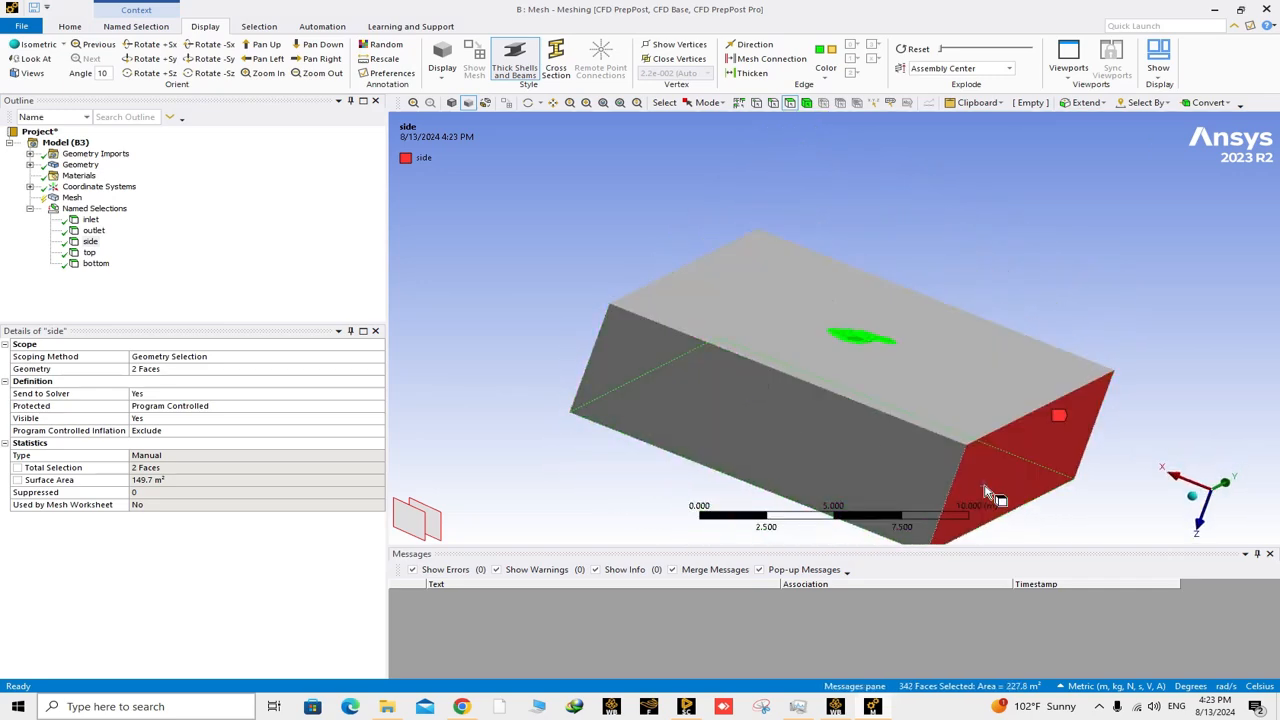
{"action": "middle_click_drag", "start_coordinate": [828, 465], "coordinate": [786, 458]}
{"action": "left_click", "coordinate": [704, 500], "text": "ctrl"}
{"action": "middle_click_drag", "start_coordinate": [704, 505], "coordinate": [775, 400]}
{"action": "scroll", "coordinate": [805, 340], "scroll_direction": "up", "scroll_amount": 6}
{"action": "scroll", "coordinate": [850, 397], "scroll_direction": "down", "scroll_amount": 2}
{"action": "scroll", "coordinate": [838, 406], "scroll_direction": "down", "scroll_amount": 2}
{"action": "scroll", "coordinate": [838, 406], "scroll_direction": "down", "scroll_amount": 2}
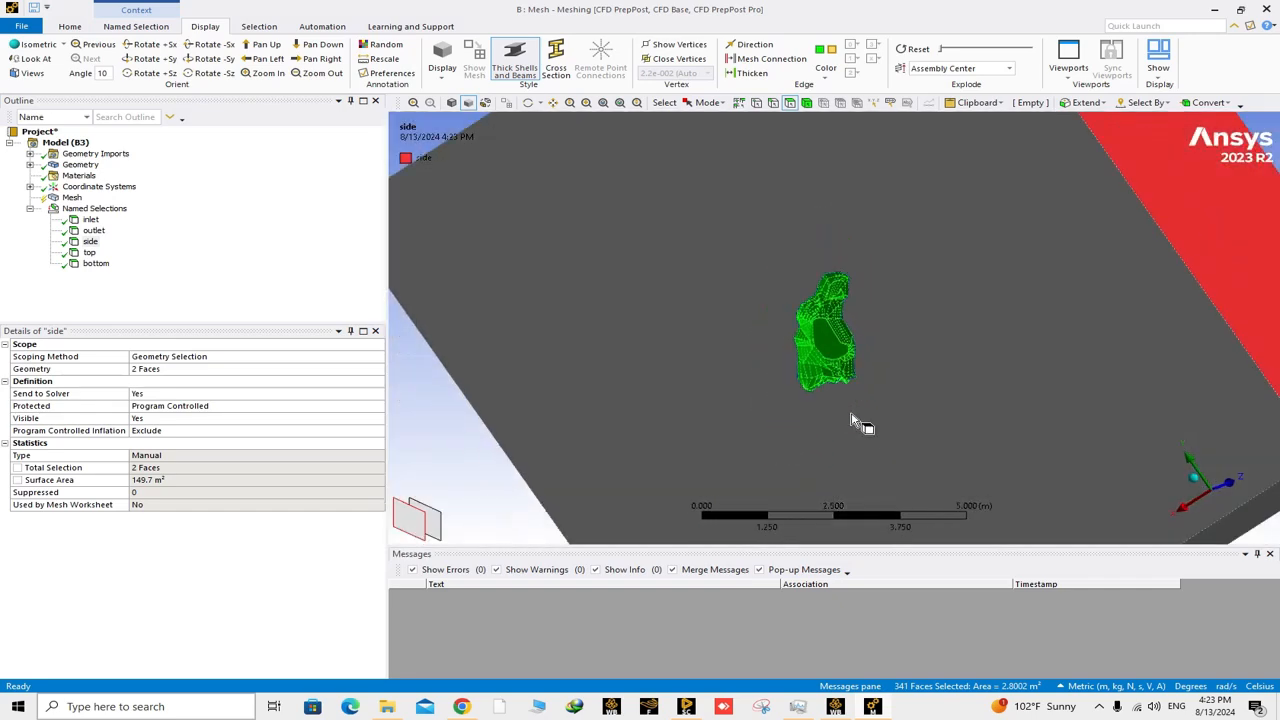
{"action": "middle_click_drag", "start_coordinate": [853, 416], "coordinate": [894, 428]}
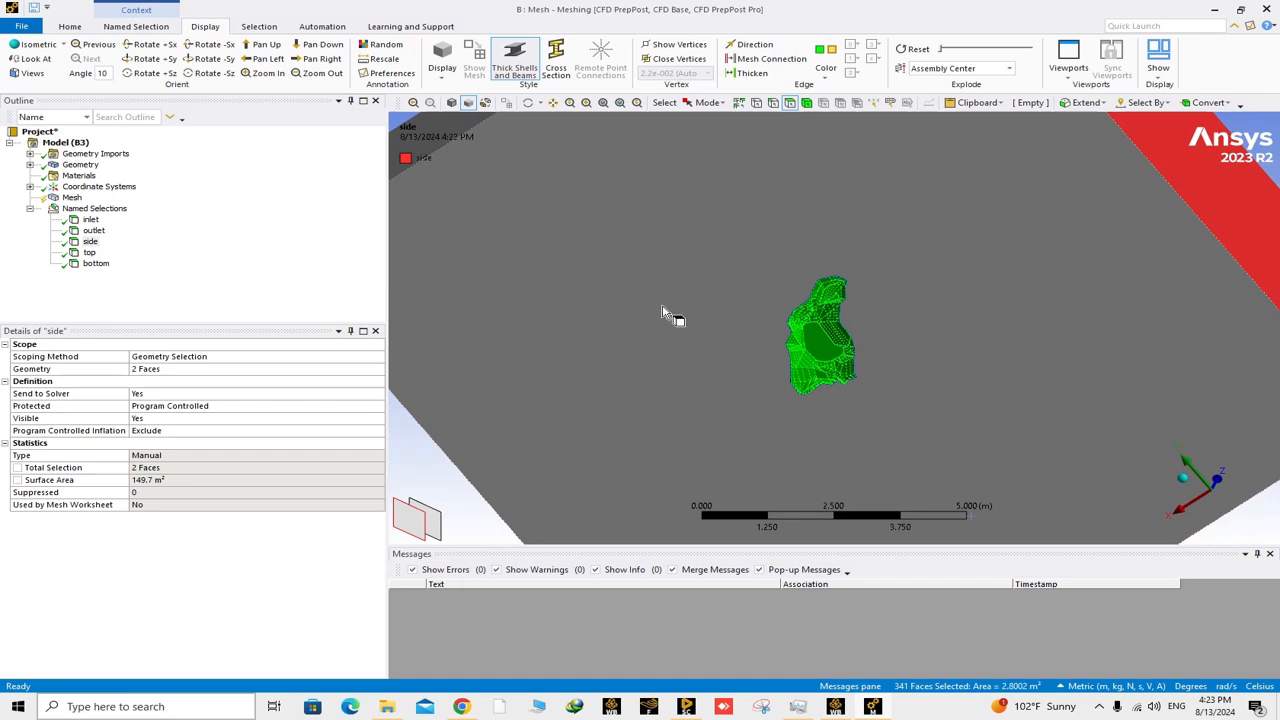
{"action": "right_click", "coordinate": [813, 327]}
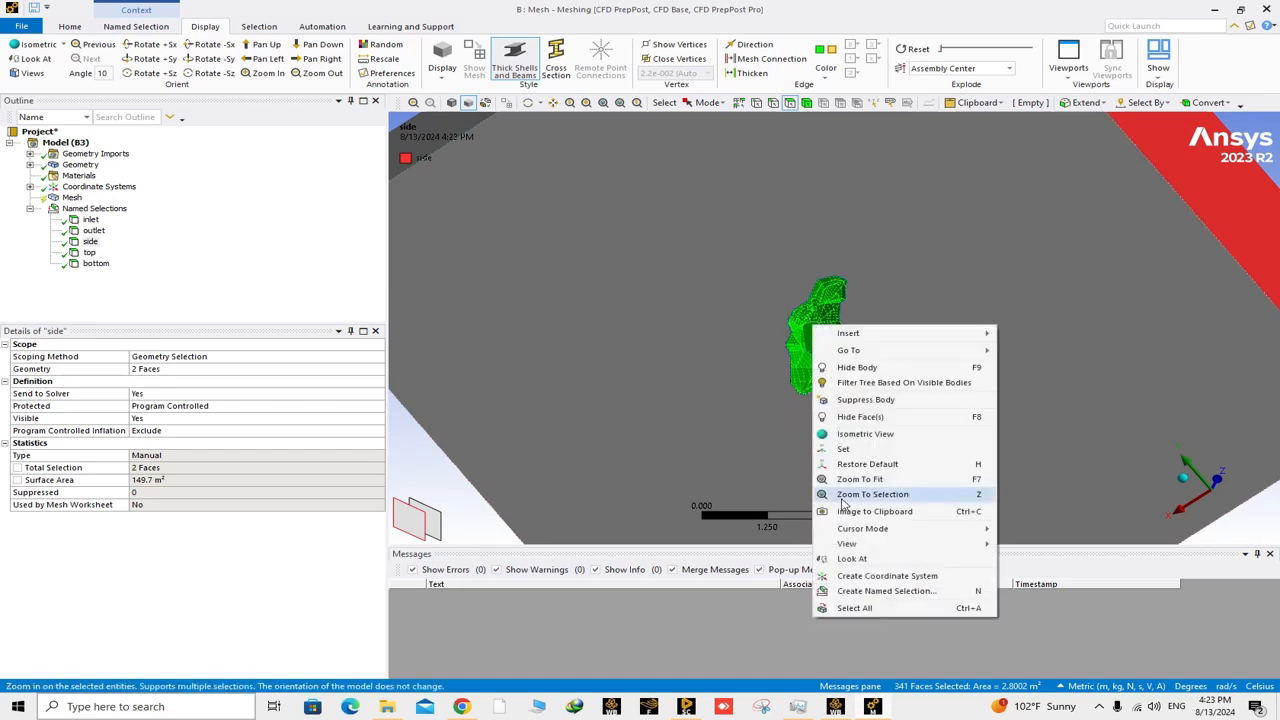
{"action": "left_click", "coordinate": [874, 597]}
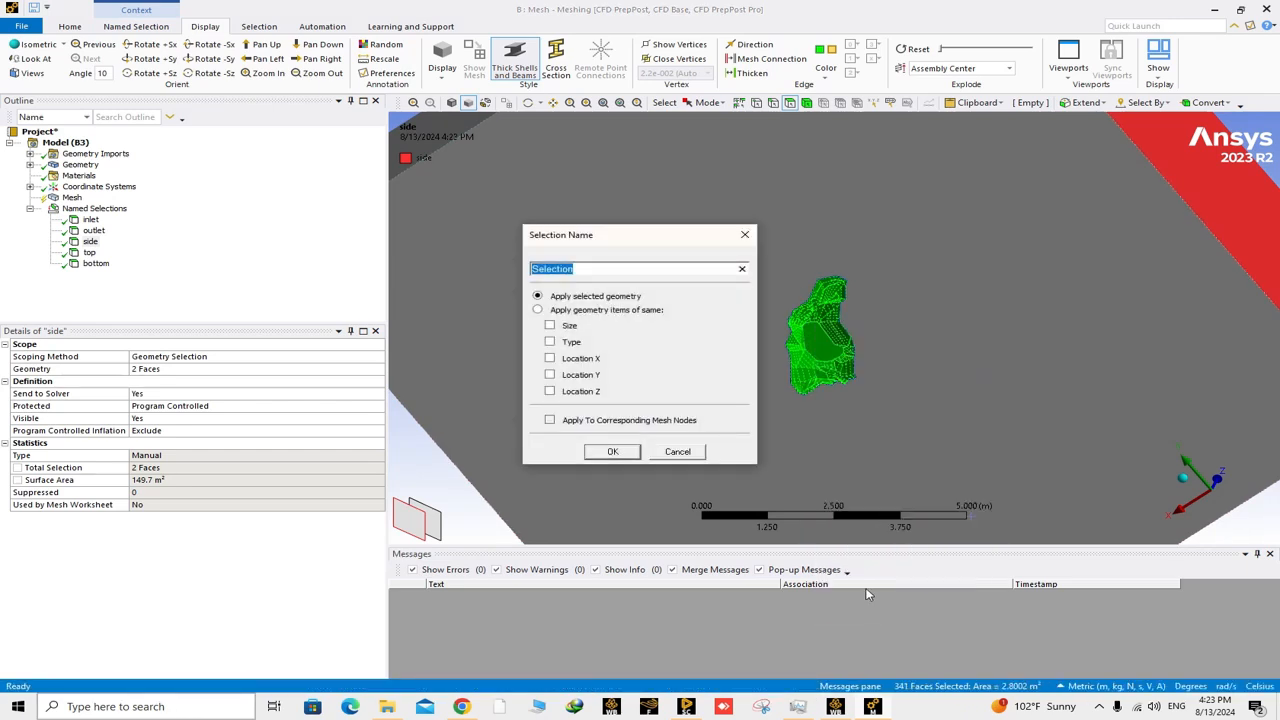
{"action": "type", "text": "wall mountain"}
{"action": "key", "text": "Return"}
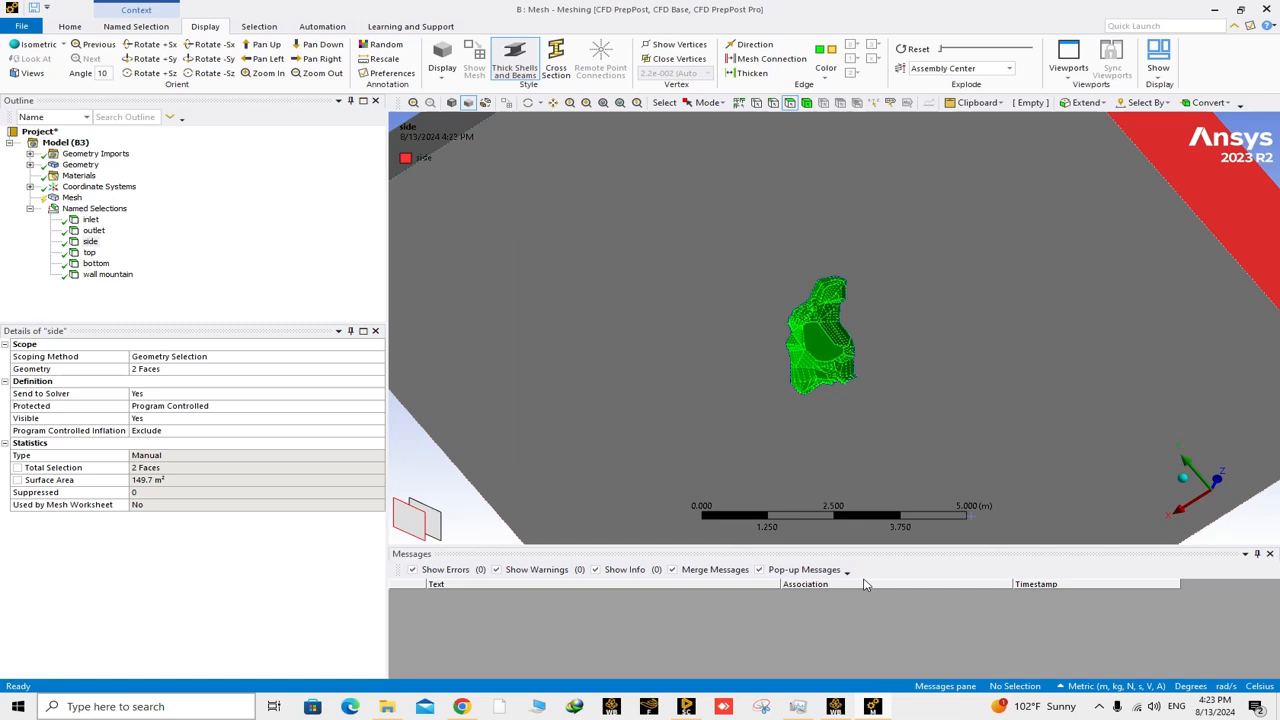
Set the global mesh element size to 0.5 m and update the mesh.
{"action": "middle_click_drag", "start_coordinate": [986, 429], "coordinate": [420, 379]}
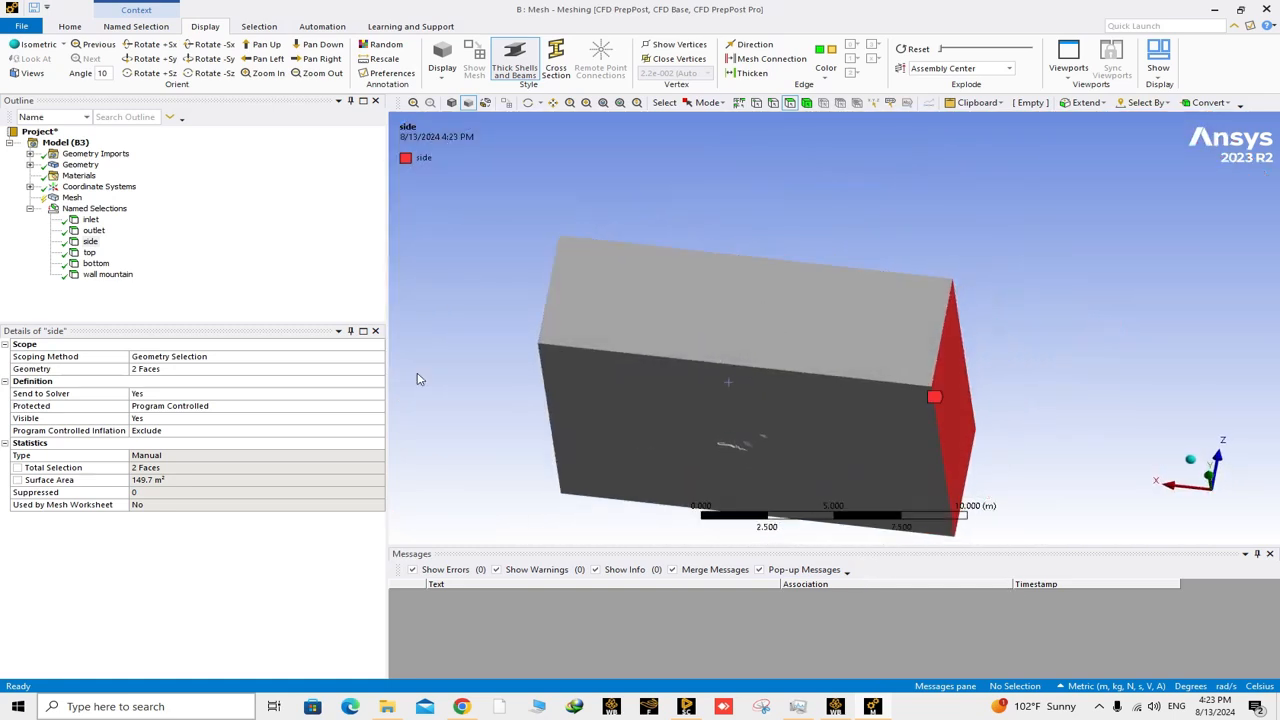
{"action": "left_click", "coordinate": [72, 197]}
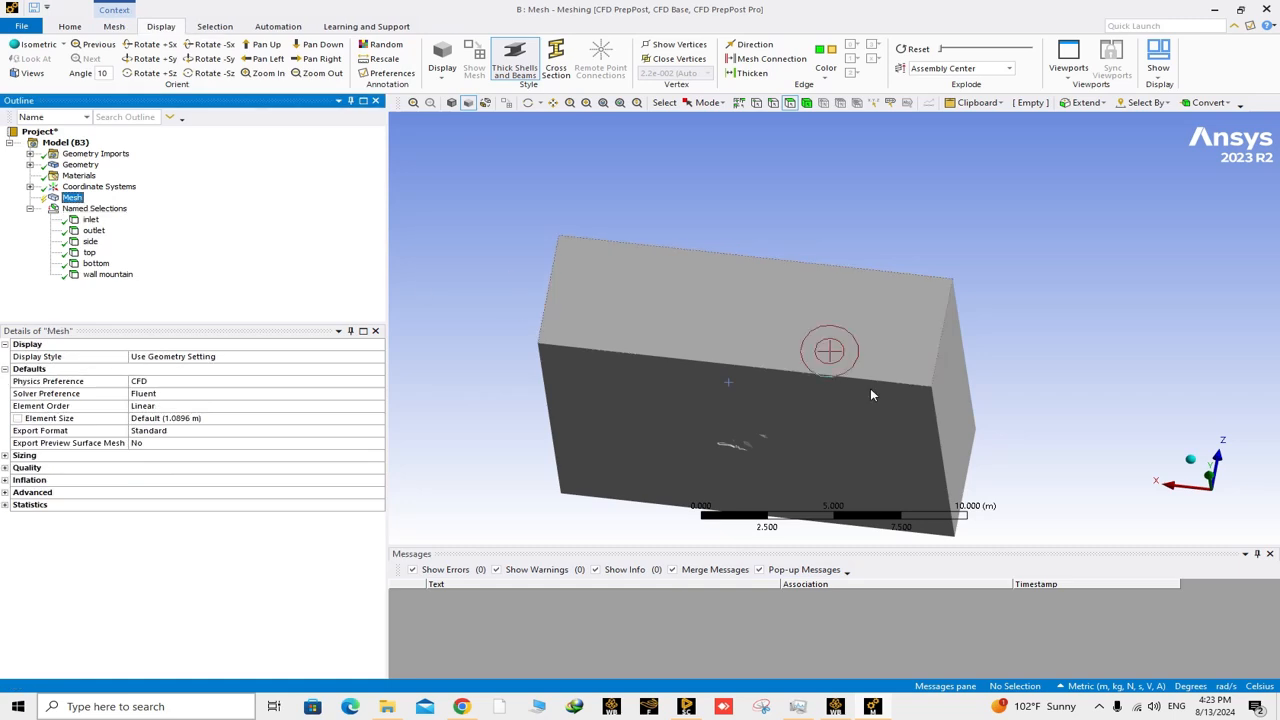
{"action": "left_click", "coordinate": [172, 420]}
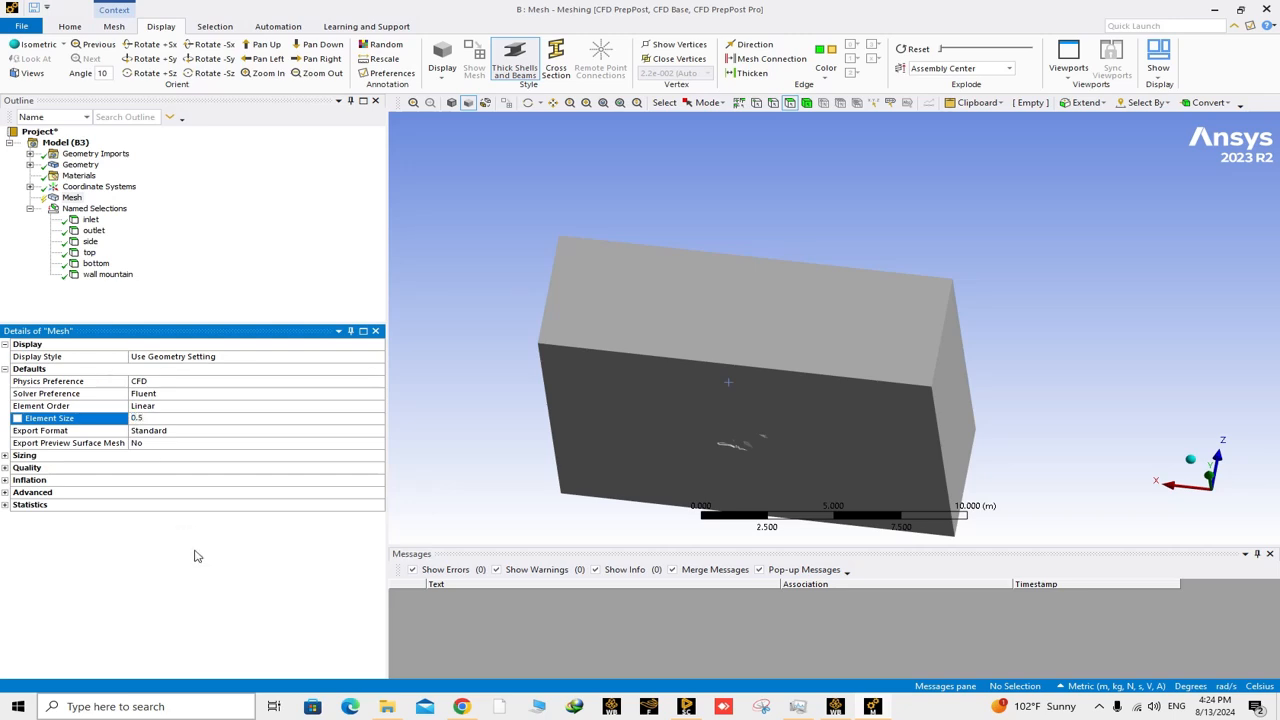
{"action": "right_click", "coordinate": [72, 199]}
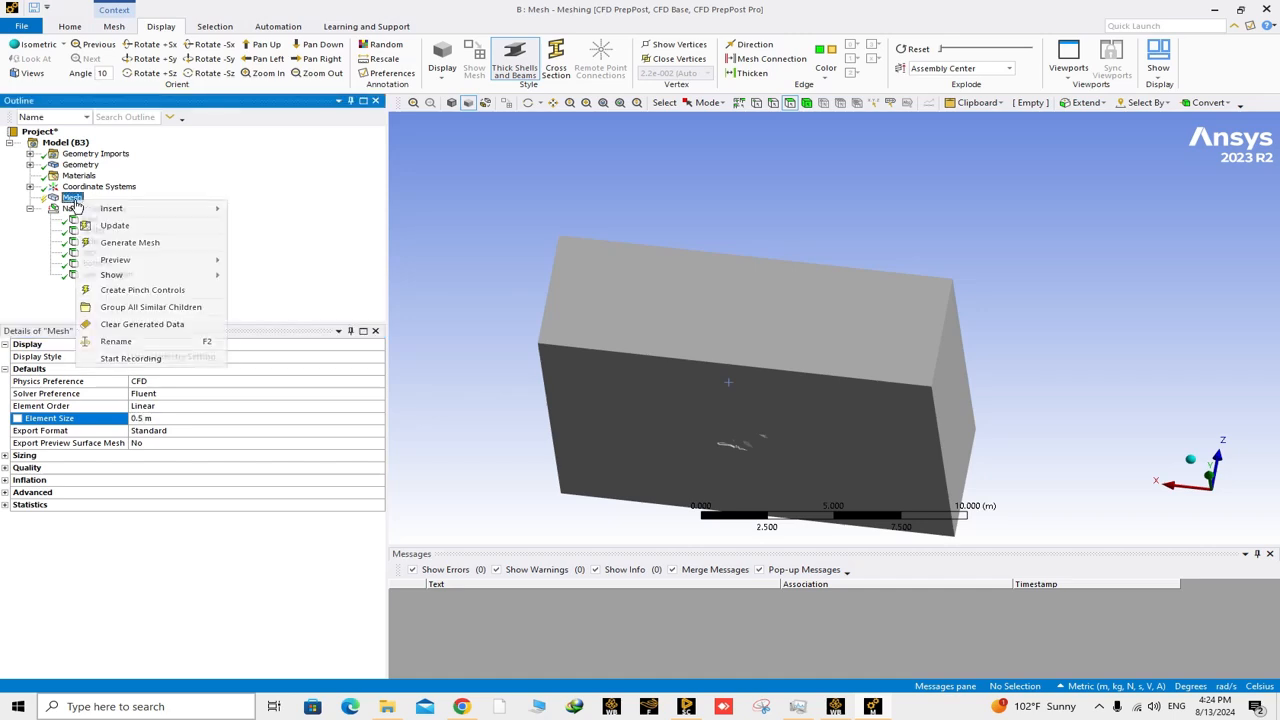
{"action": "left_click", "coordinate": [123, 229]}
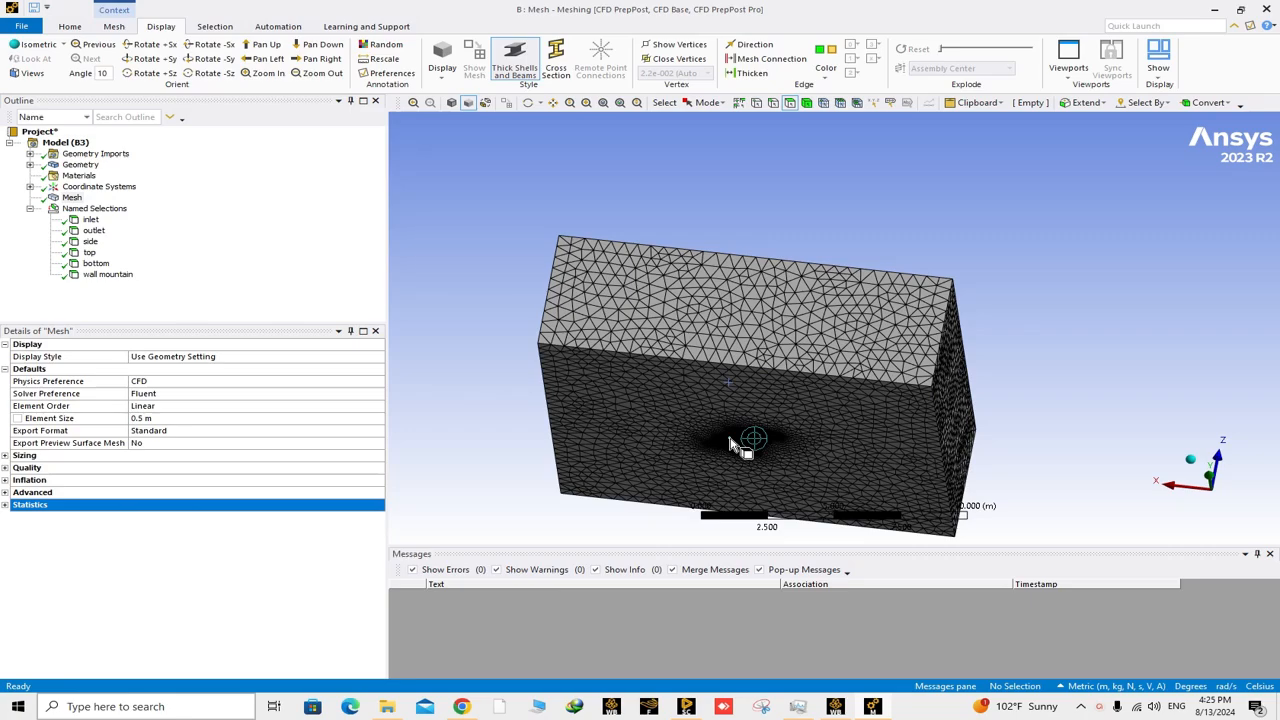
Examine the mesh around the mountain cavity and on the block's outer faces, and check the node and element statistics.
{"action": "scroll", "coordinate": [735, 447], "scroll_direction": "down", "scroll_amount": 3}
{"action": "scroll", "coordinate": [745, 440], "scroll_direction": "up", "scroll_amount": 1}
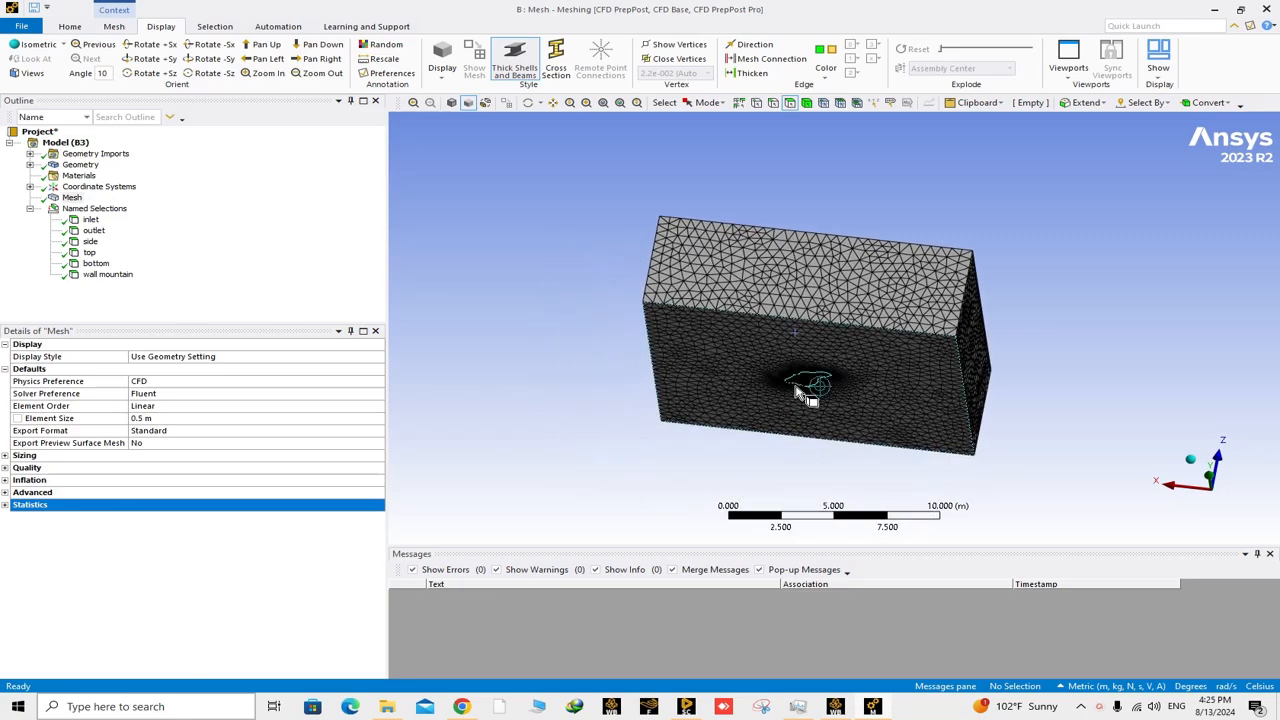
{"action": "scroll", "coordinate": [808, 388], "scroll_direction": "down", "scroll_amount": 3}
{"action": "scroll", "coordinate": [801, 385], "scroll_direction": "up", "scroll_amount": 3}
{"action": "right_click_drag", "start_coordinate": [756, 360], "coordinate": [838, 405]}
{"action": "mouse_move", "coordinate": [852, 393]}
{"action": "middle_mouse_down"}
{"action": "mouse_move", "coordinate": [874, 319]}
{"action": "mouse_move", "coordinate": [872, 360]}
{"action": "middle_mouse_up"}
{"action": "scroll", "coordinate": [873, 360], "scroll_direction": "down", "scroll_amount": 8}
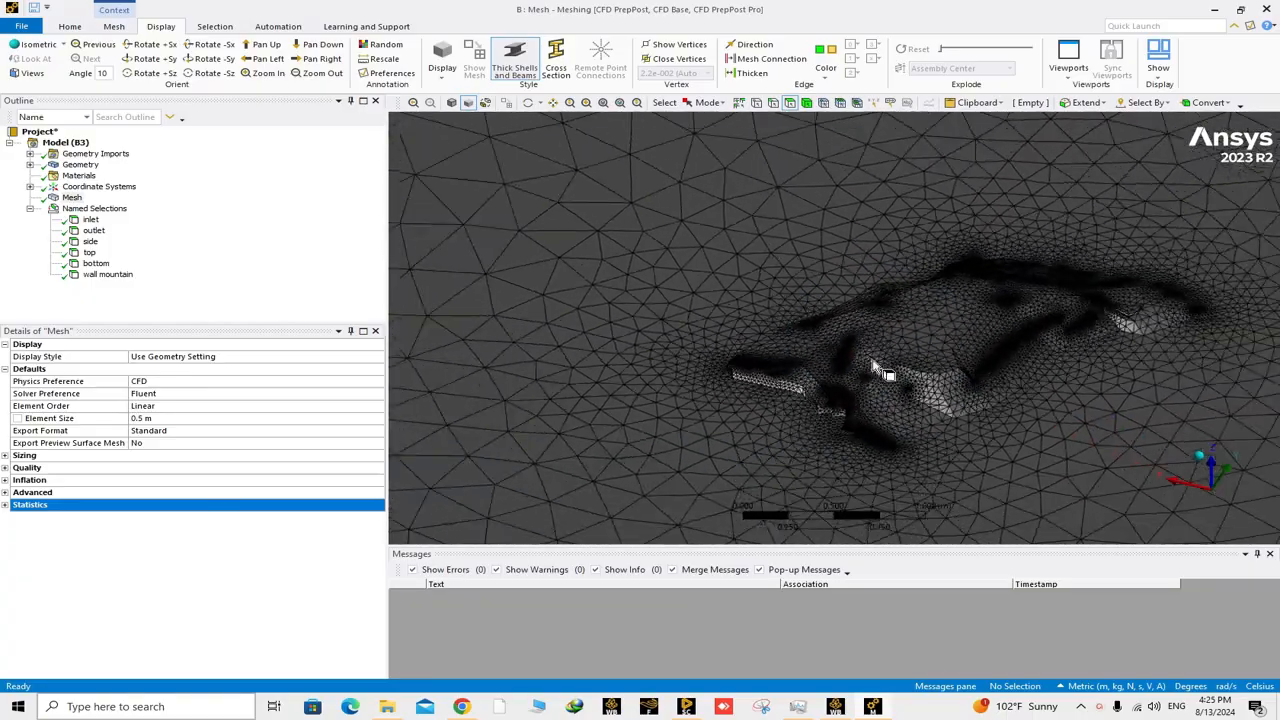
{"action": "middle_click_drag", "start_coordinate": [872, 353], "coordinate": [757, 394]}
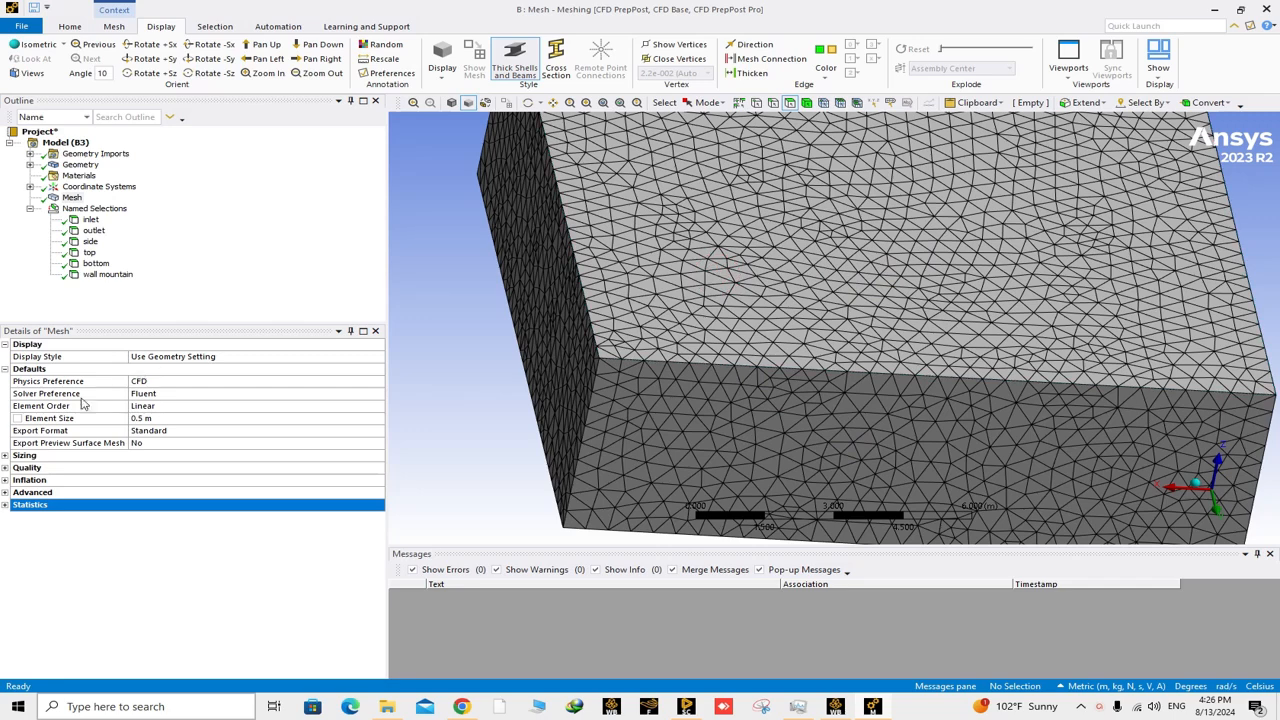
{"action": "left_click", "coordinate": [5, 505]}
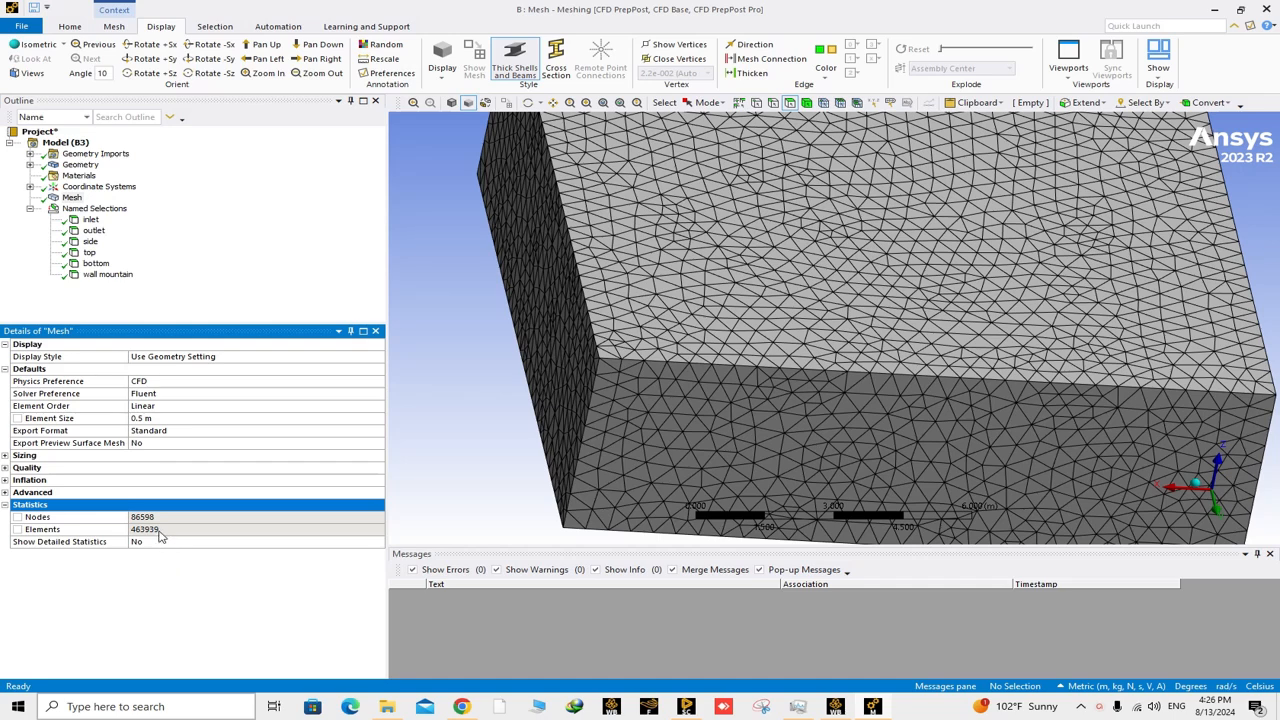
Refine the global mesh element size to 0.3 m and update the mesh.
{"action": "left_click", "coordinate": [149, 419]}
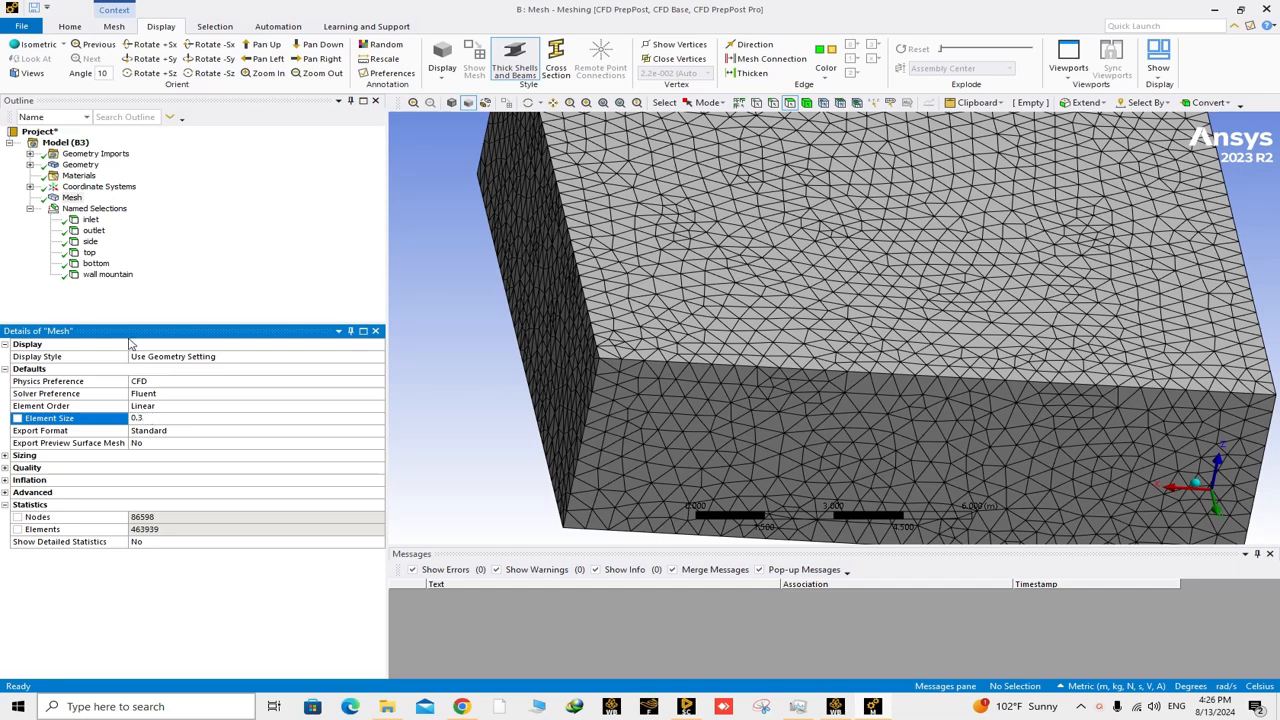
{"action": "right_click", "coordinate": [76, 199]}
{"action": "left_click", "coordinate": [127, 226]}
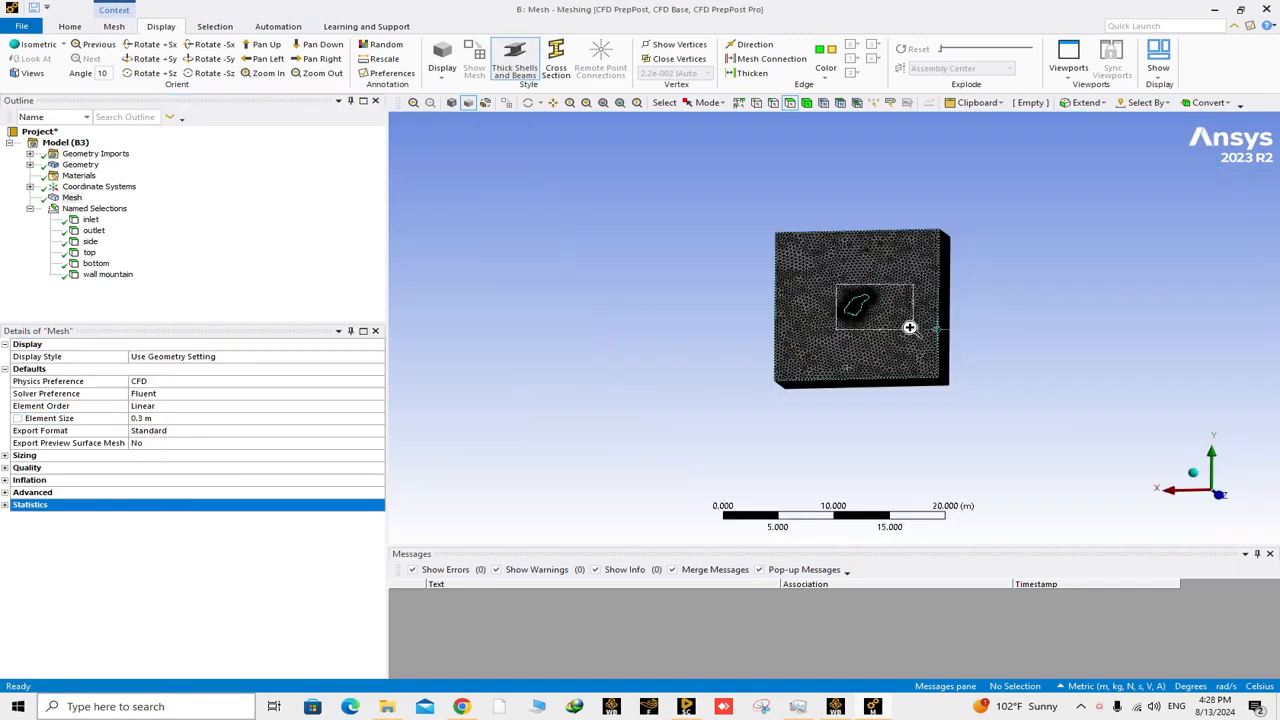
Inspect the refined mesh close up around the mountain cavity and across the whole block from several angles.
{"action": "scroll", "coordinate": [909, 326], "scroll_direction": "up", "scroll_amount": 5}
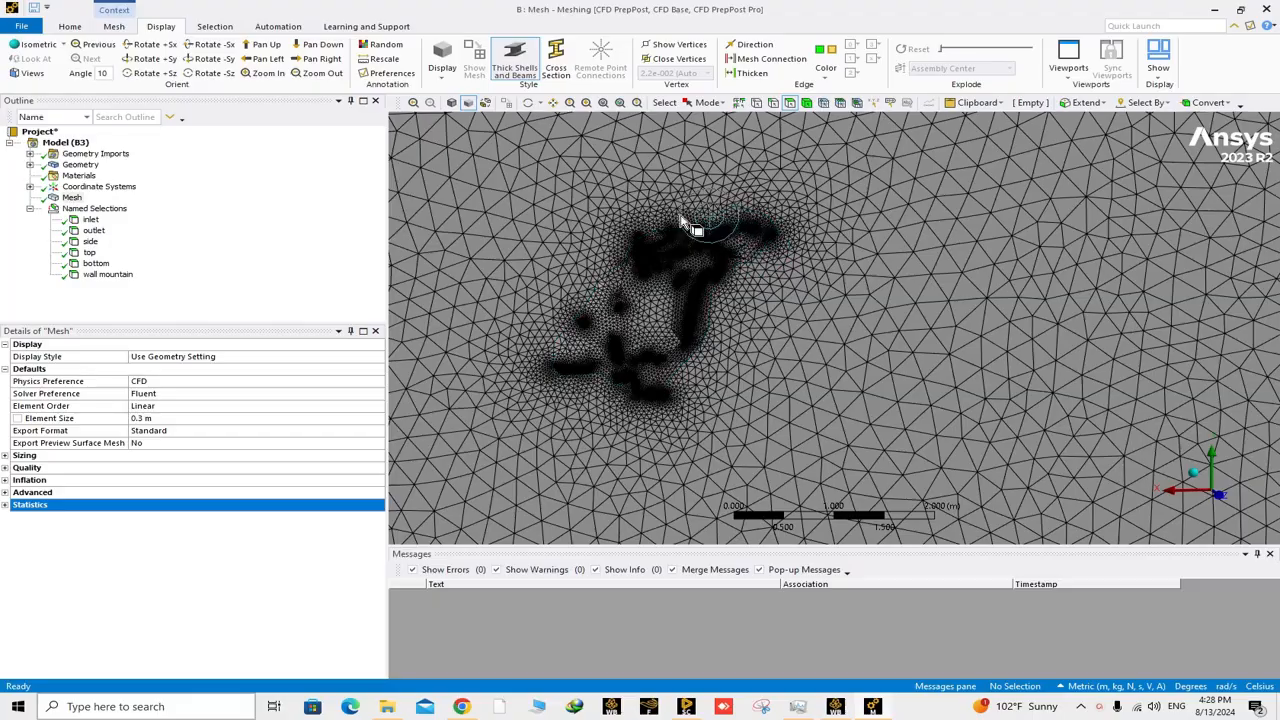
{"action": "mouse_move", "coordinate": [680, 220]}
{"action": "middle_mouse_down"}
{"action": "mouse_move", "coordinate": [749, 243]}
{"action": "mouse_move", "coordinate": [694, 286]}
{"action": "mouse_move", "coordinate": [726, 237]}
{"action": "mouse_move", "coordinate": [708, 240]}
{"action": "middle_mouse_up"}
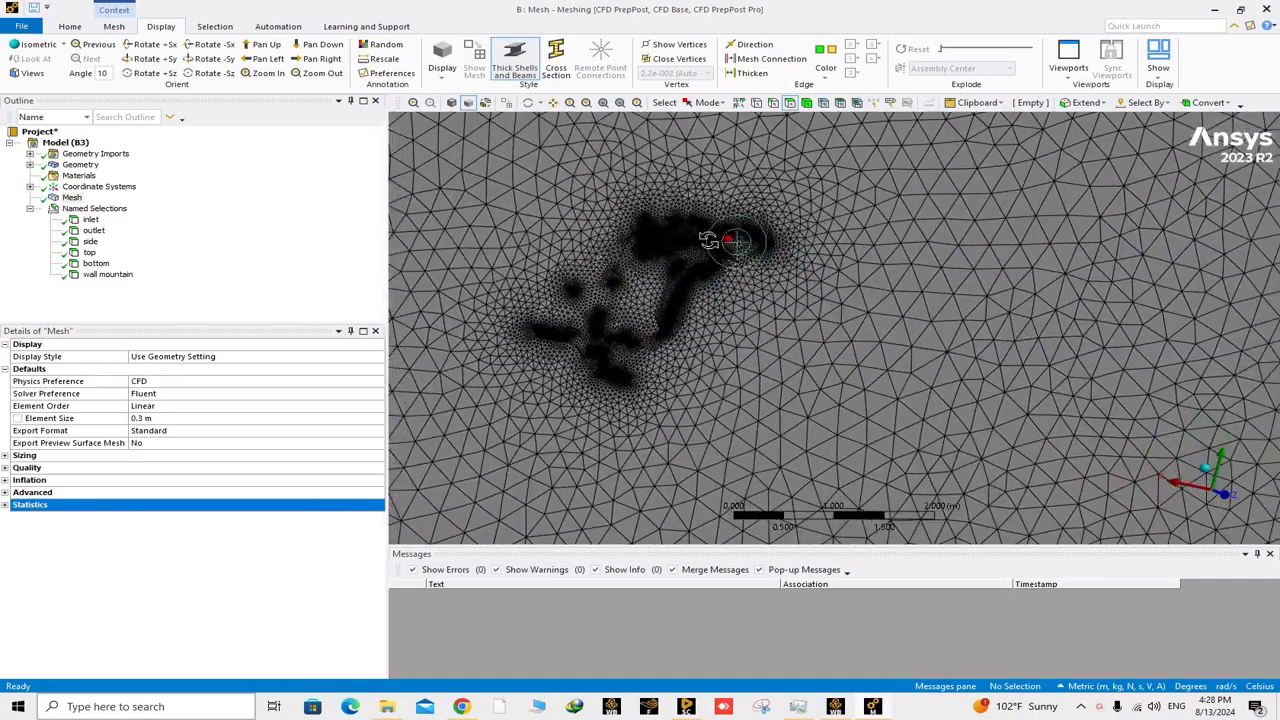
{"action": "scroll", "coordinate": [690, 280], "scroll_direction": "down", "scroll_amount": 8}
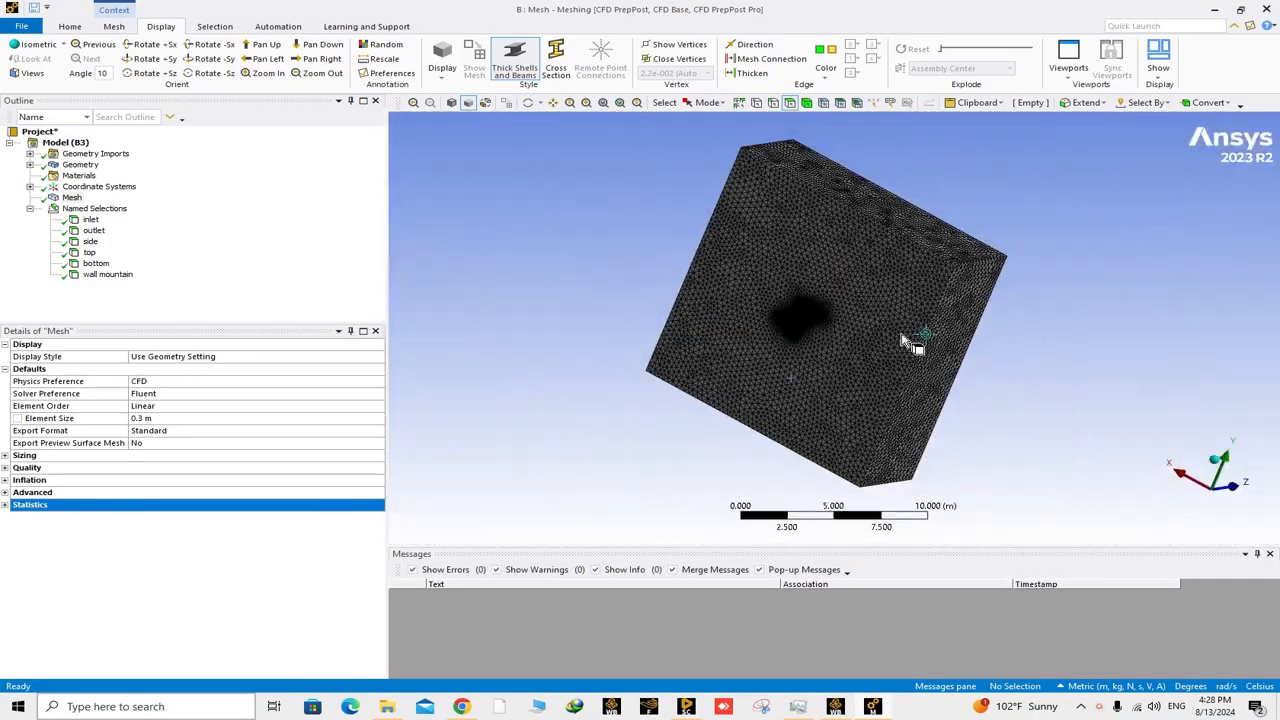
{"action": "middle_click_drag", "start_coordinate": [910, 343], "coordinate": [829, 349]}
{"action": "middle_click_drag", "start_coordinate": [1080, 423], "coordinate": [714, 306]}
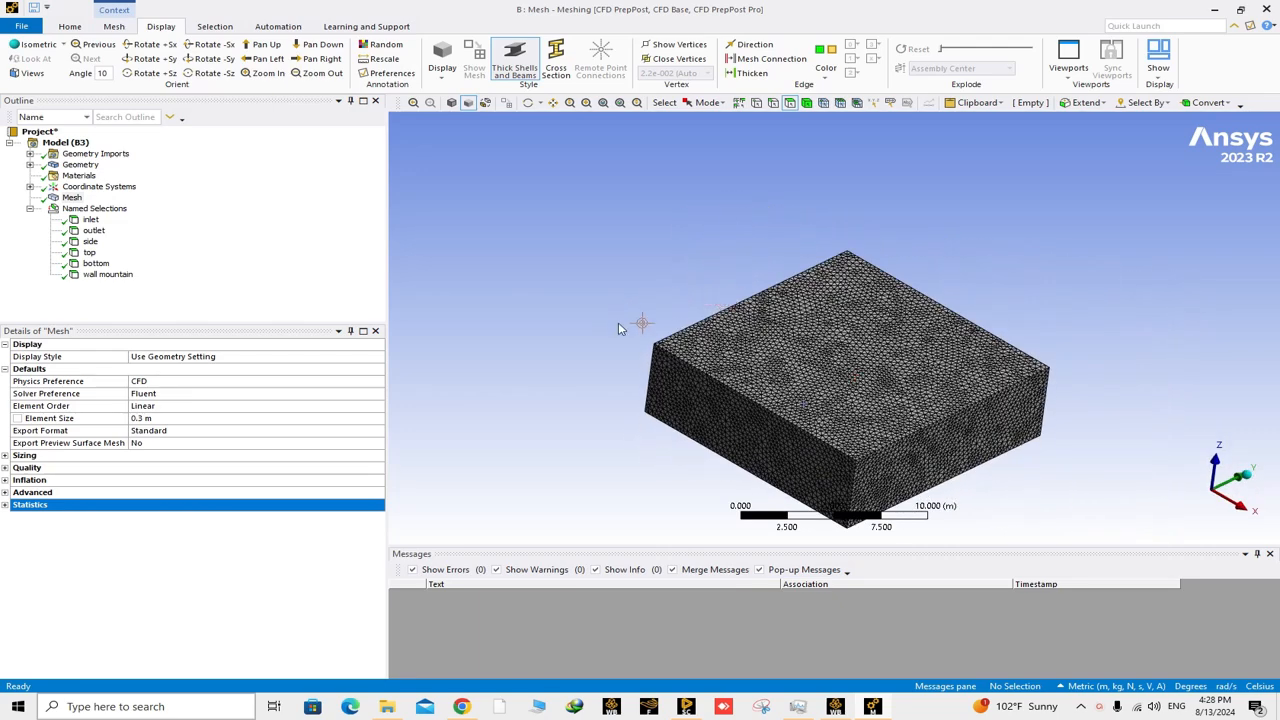
Open the available operations for the mesh.
{"action": "right_click", "coordinate": [70, 200]}
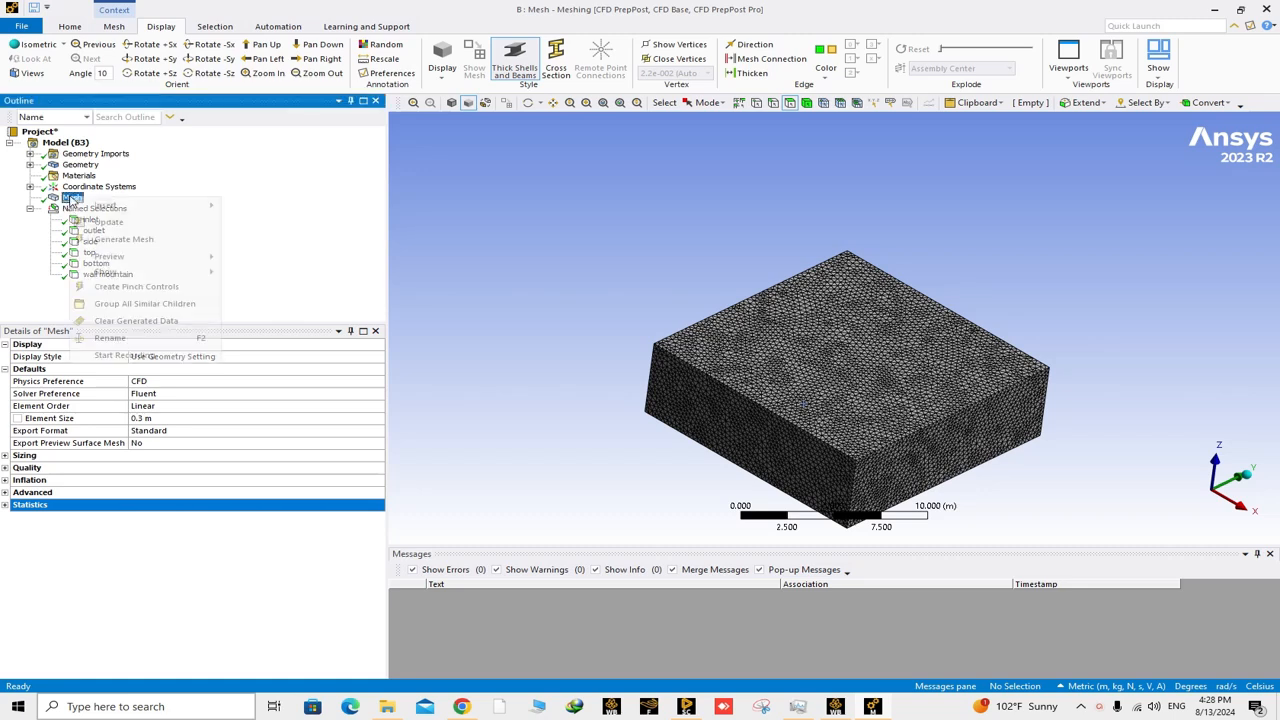